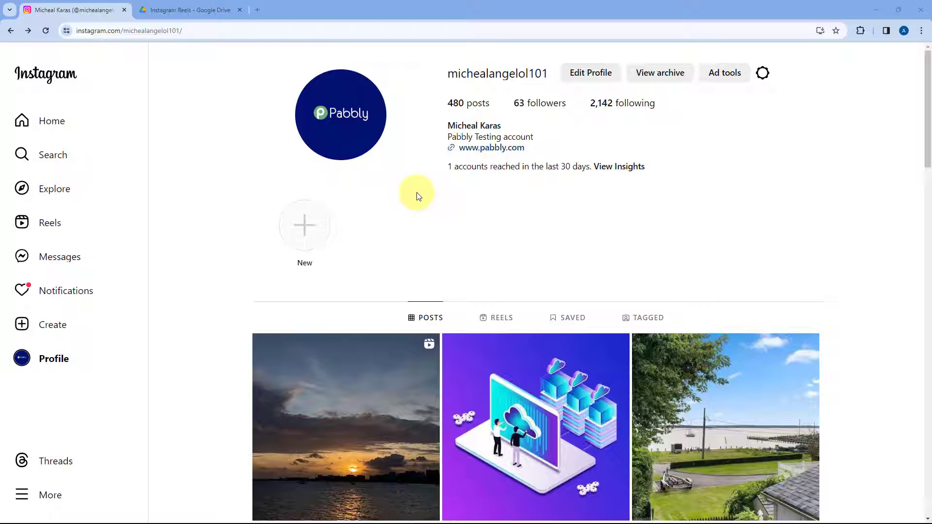
{"action": "left_click", "coordinate": [194, 9]}
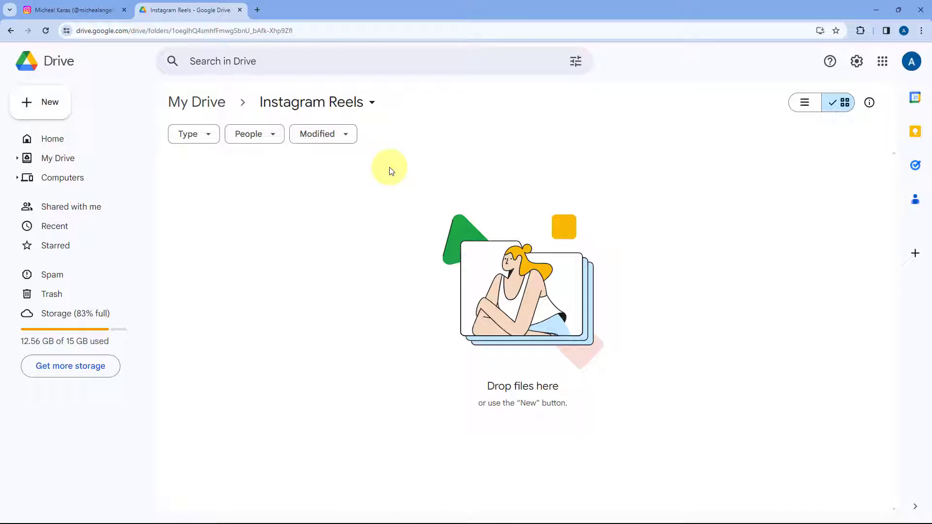
{"action": "left_click", "coordinate": [71, 8]}
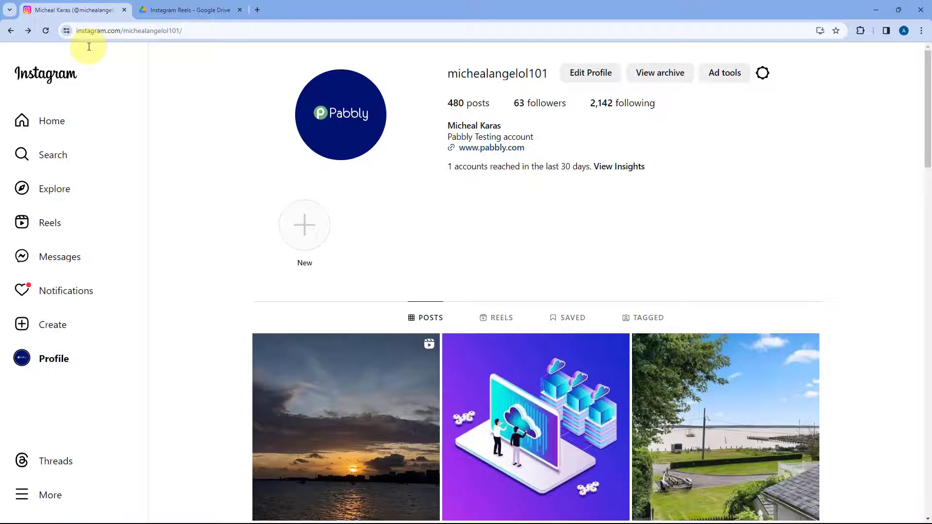
{"action": "left_click", "coordinate": [189, 9]}
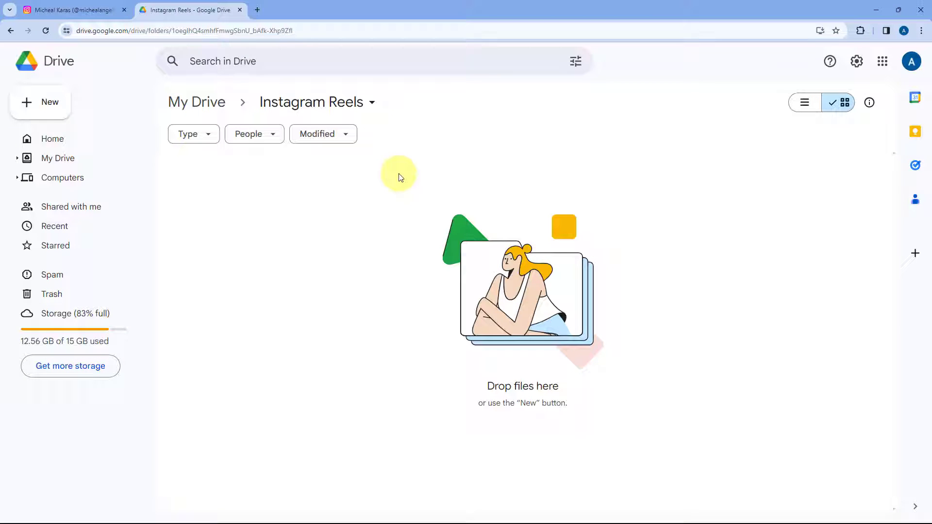
Go to pabbly.com/connect in a new browser tab and sign in to reach the Pabbly Connect dashboard
{"action": "left_click", "coordinate": [258, 9]}
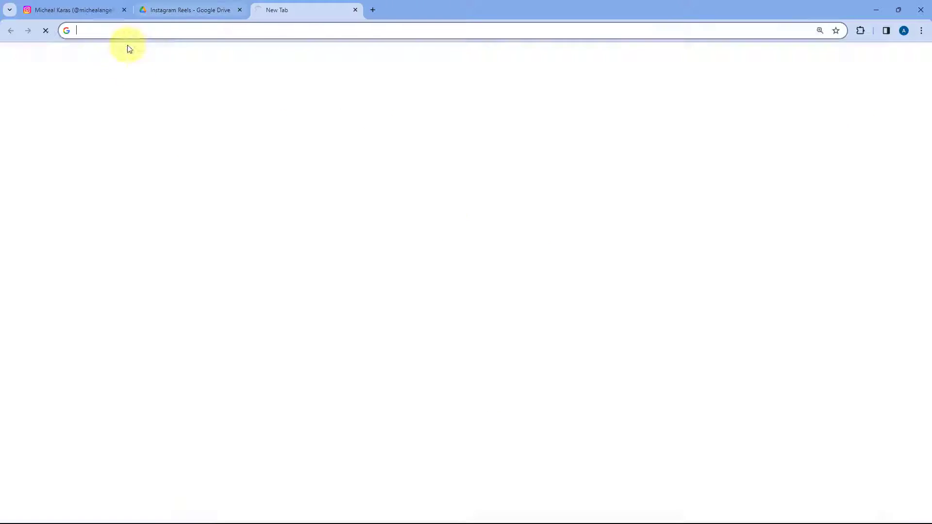
{"action": "left_click", "coordinate": [143, 31]}
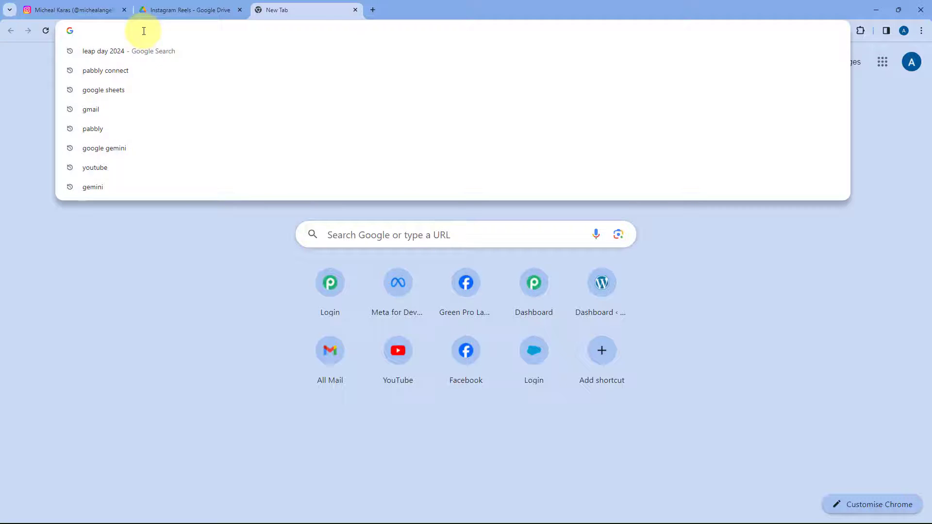
{"action": "type", "text": "pabbly.com/connect"}
{"action": "key", "text": "Return"}
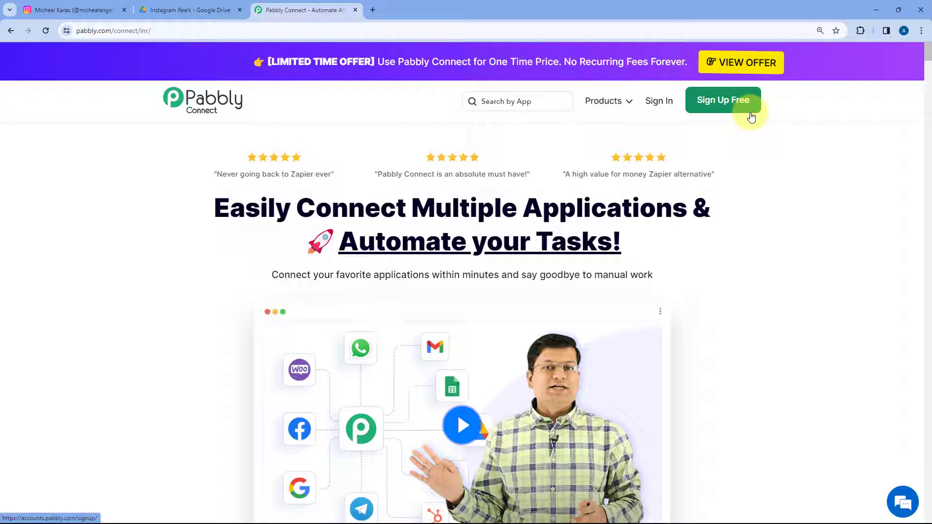
{"action": "left_click", "coordinate": [657, 106]}
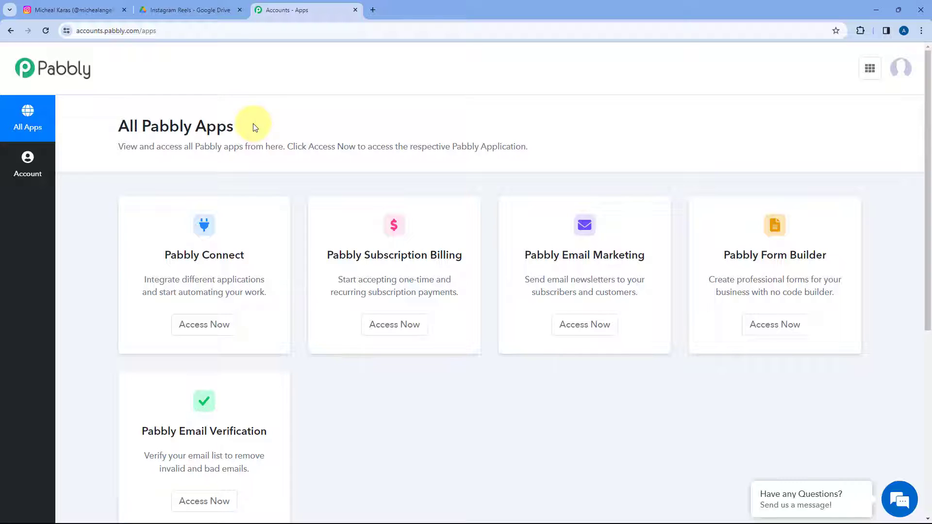
{"action": "left_click", "coordinate": [202, 325]}
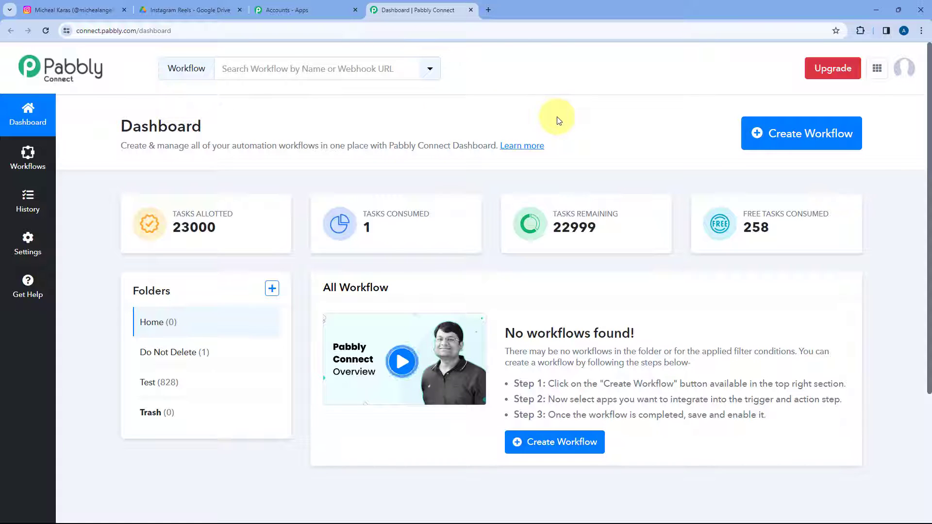
Create a workflow named "Instagram Reels to Google Drive" in the Home folder
{"action": "left_click", "coordinate": [815, 145]}
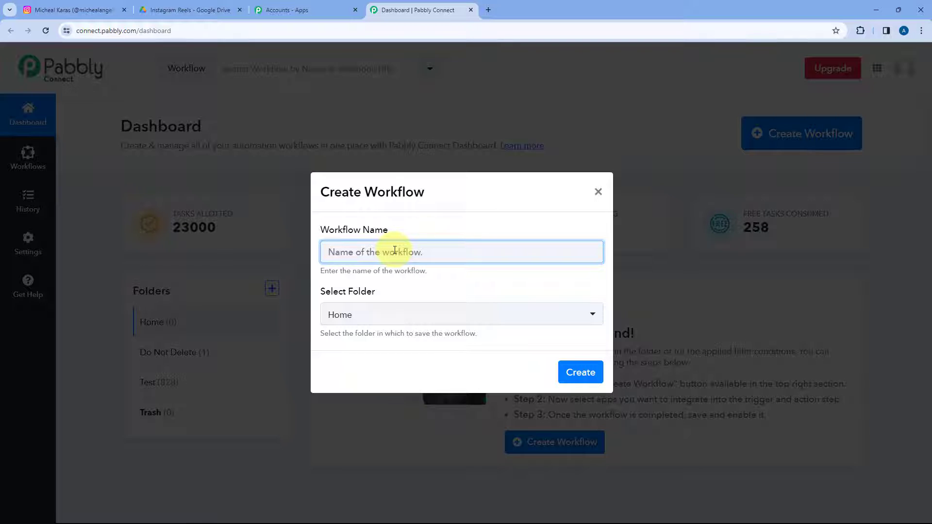
{"action": "type", "text": "Instagram Reels to Google Drive"}
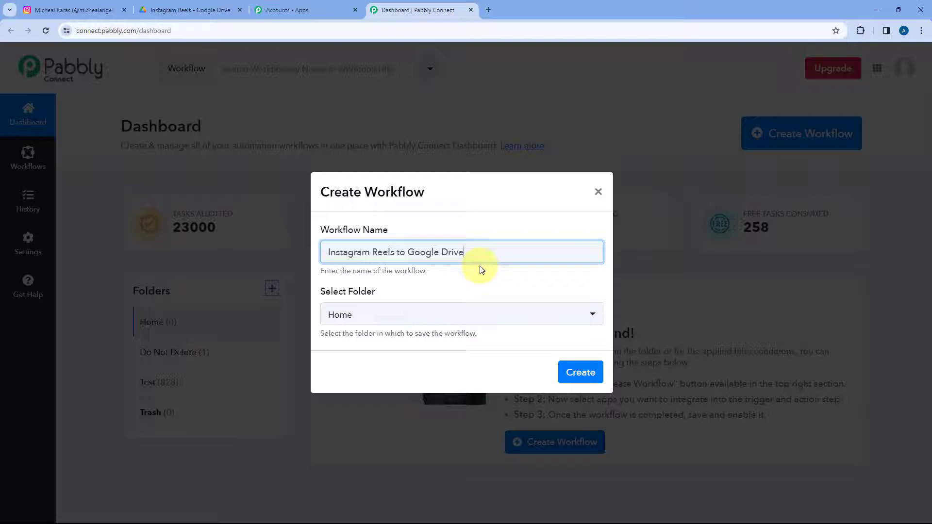
{"action": "left_click", "coordinate": [468, 315]}
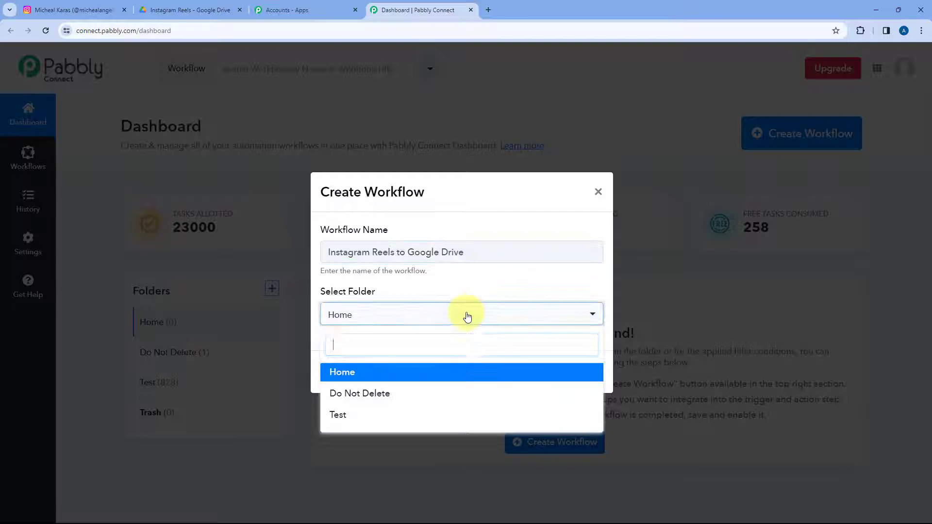
{"action": "left_click", "coordinate": [371, 379]}
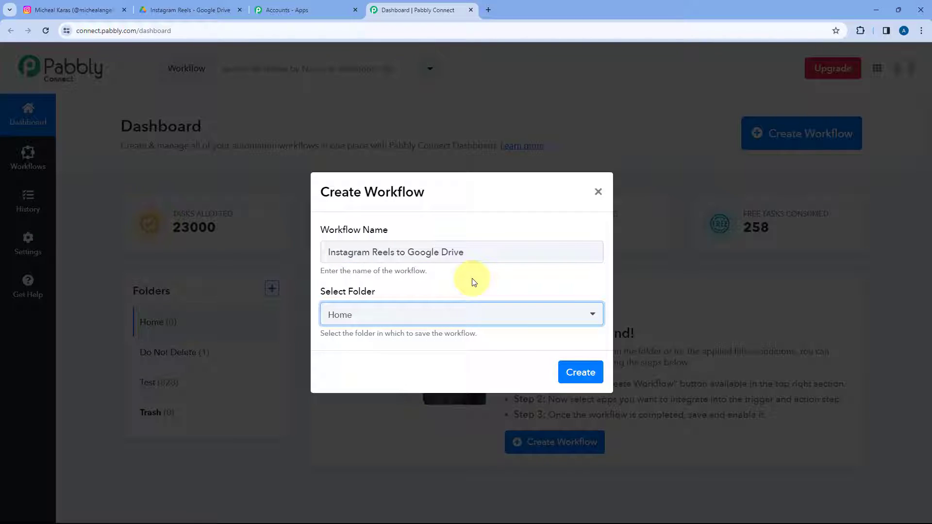
{"action": "left_click", "coordinate": [579, 373]}
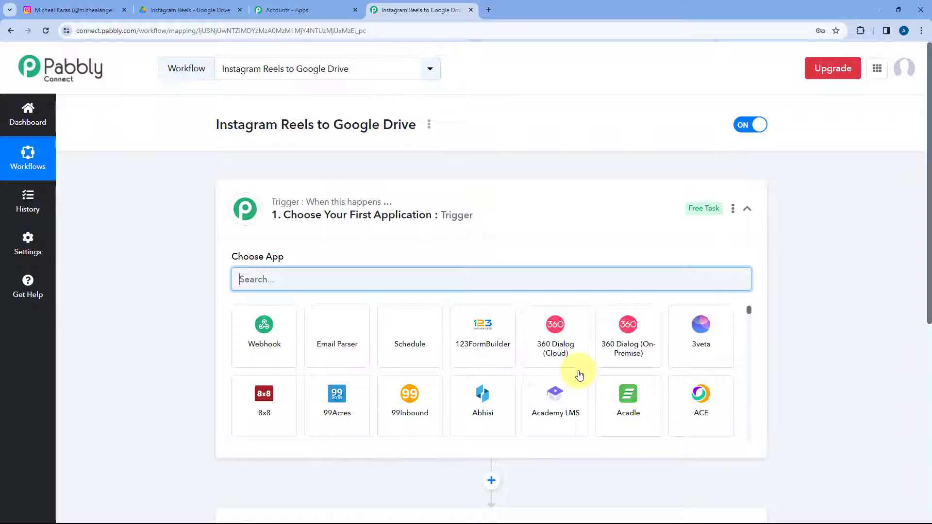
Examine the workflow's trigger and action steps alongside the Instagram profile and the Instagram Reels folder in Google Drive
{"action": "left_click", "coordinate": [490, 203]}
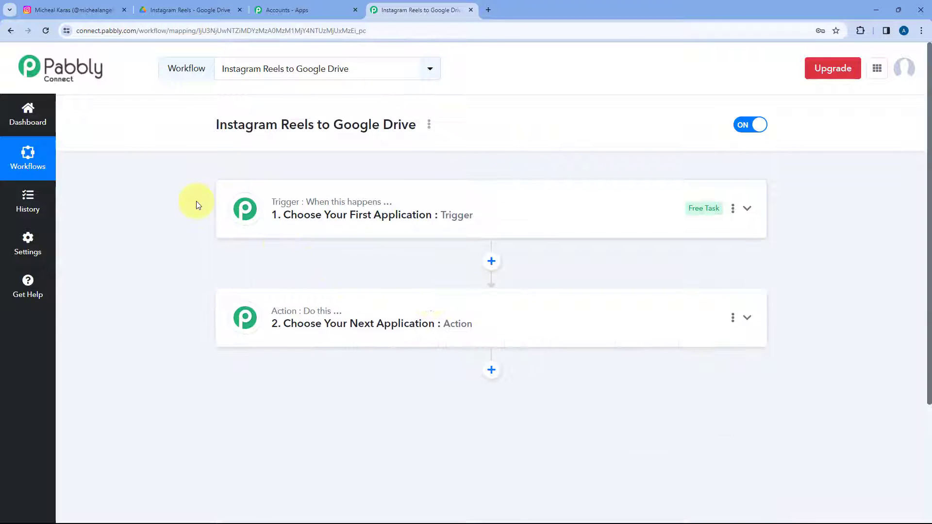
{"action": "scroll", "coordinate": [198, 204], "scroll_direction": "down", "scroll_amount": 1}
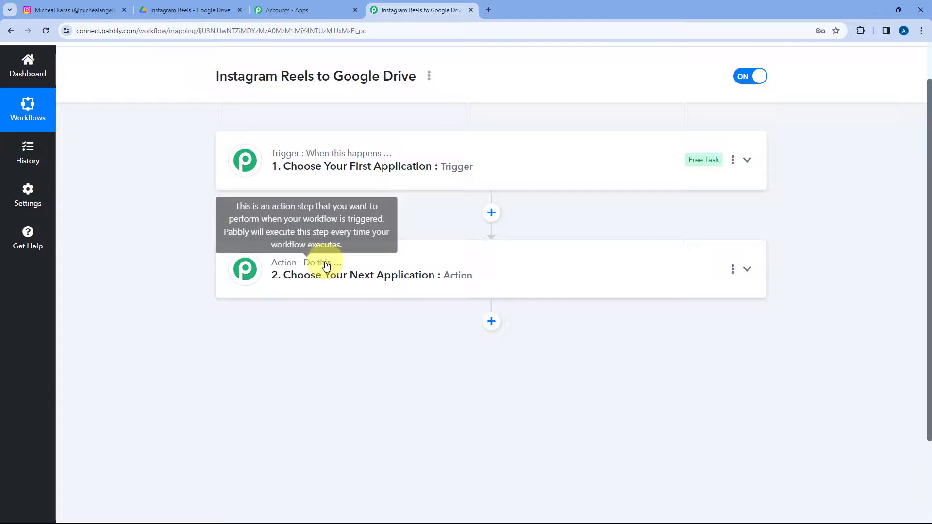
{"action": "left_click", "coordinate": [442, 162]}
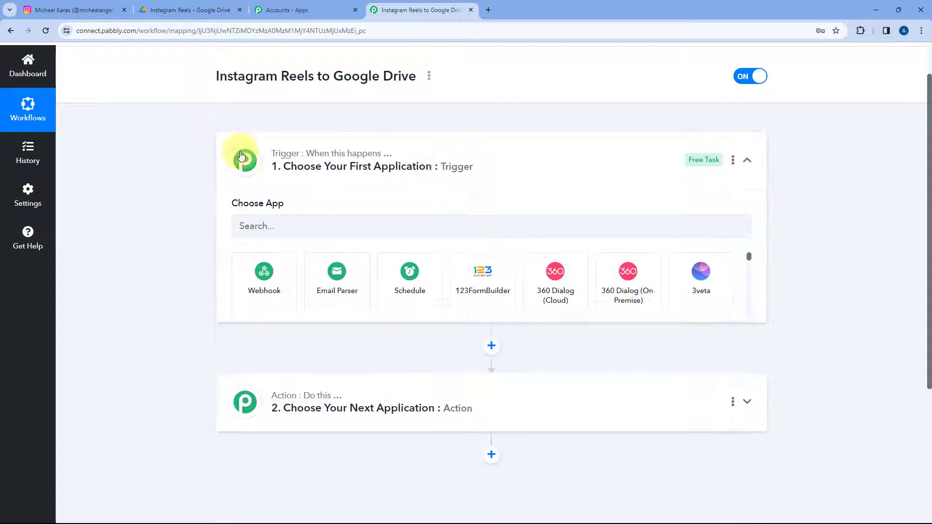
{"action": "scroll", "coordinate": [187, 214], "scroll_direction": "down", "scroll_amount": 2}
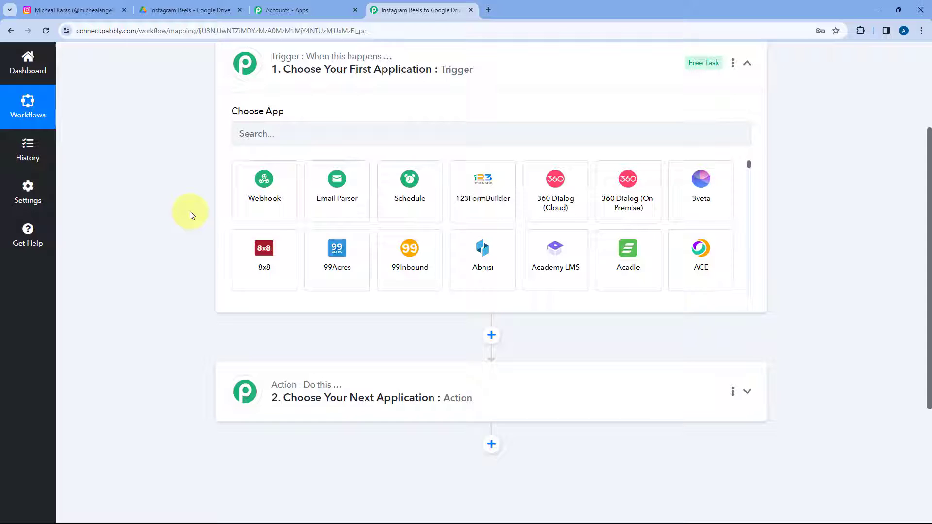
{"action": "left_click", "coordinate": [73, 9]}
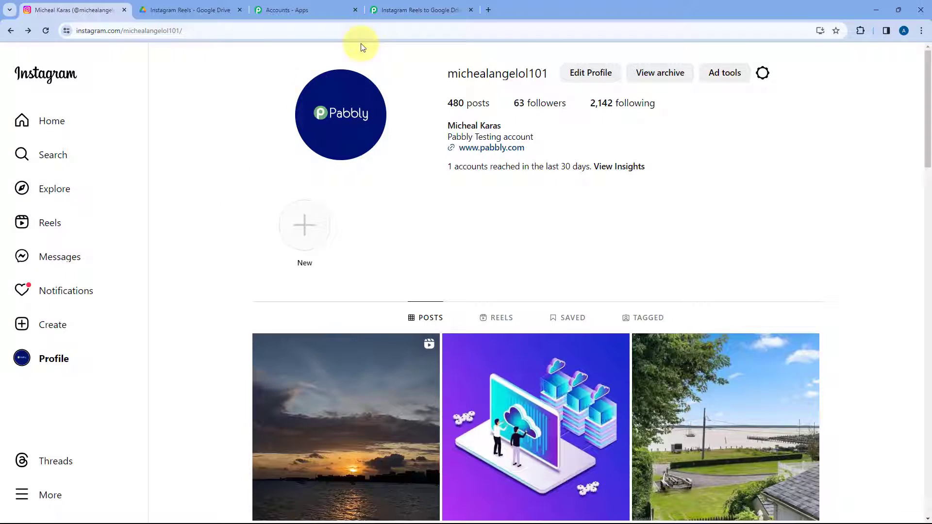
{"action": "left_click", "coordinate": [389, 10]}
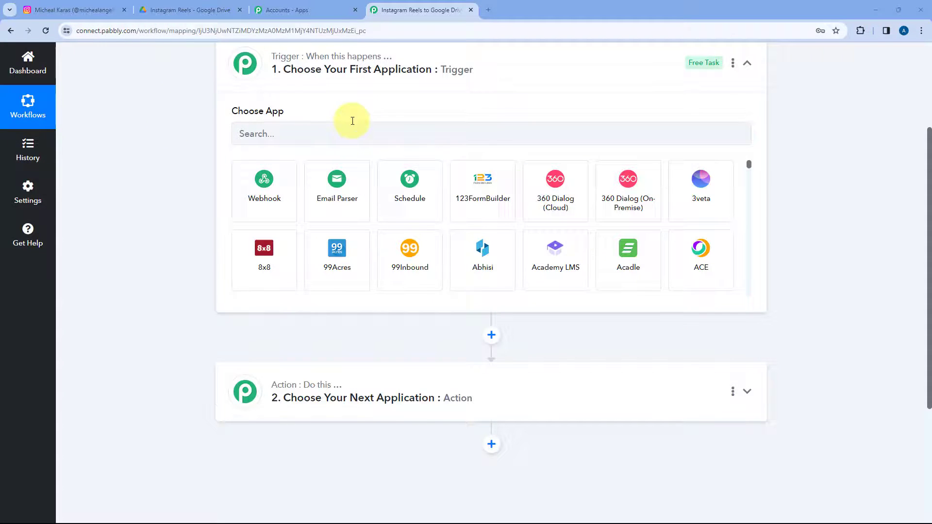
{"action": "left_click", "coordinate": [73, 10]}
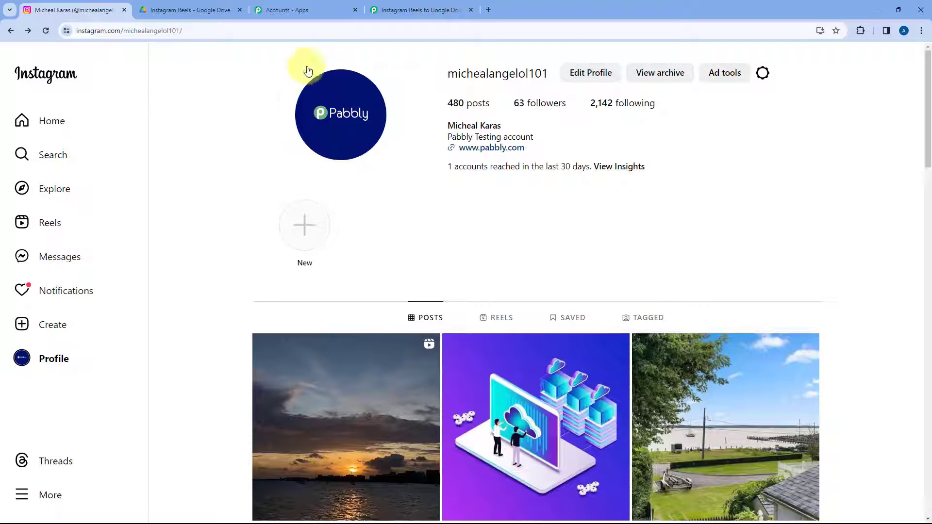
{"action": "left_click", "coordinate": [418, 10]}
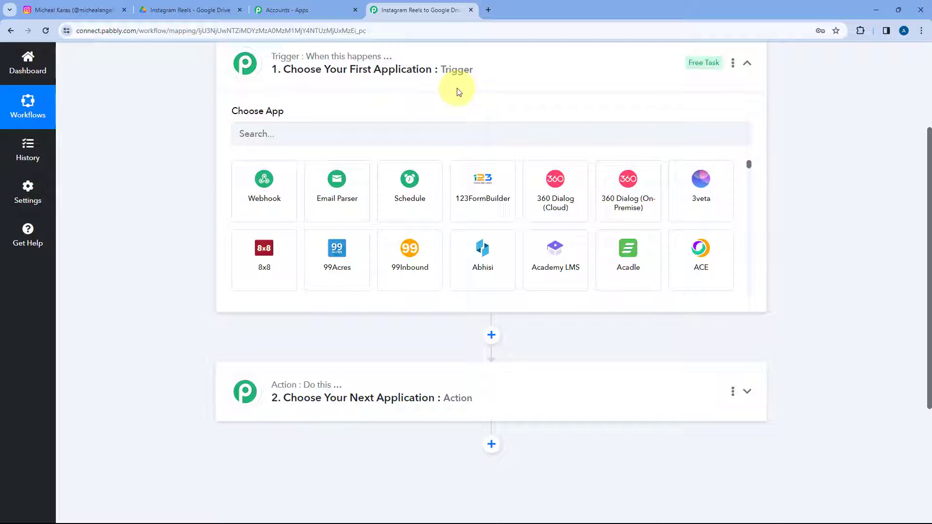
{"action": "scroll", "coordinate": [218, 201], "scroll_direction": "down", "scroll_amount": 4}
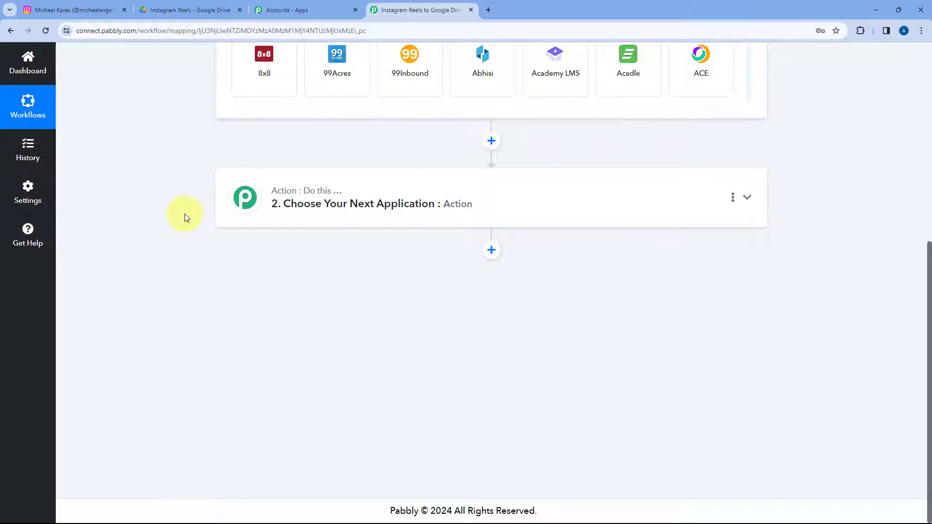
{"action": "left_click", "coordinate": [203, 10]}
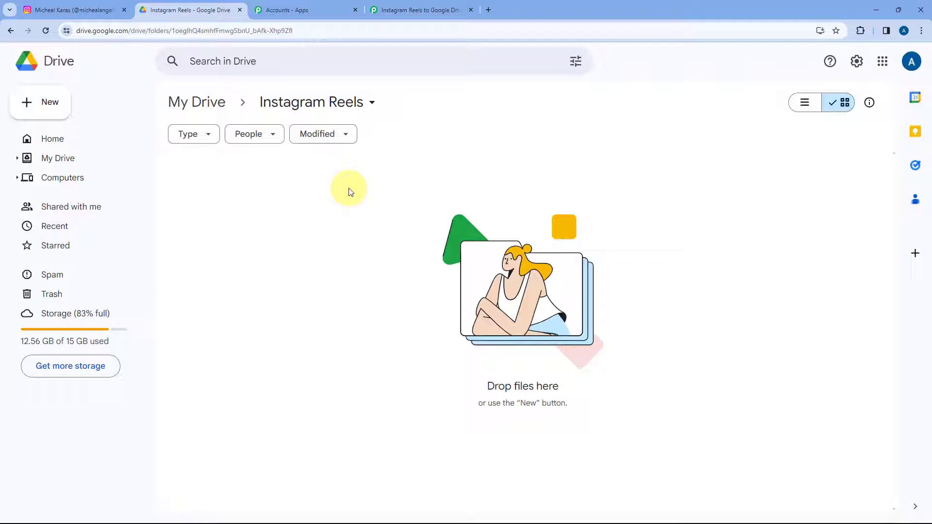
{"action": "left_click", "coordinate": [417, 10]}
{"action": "scroll", "coordinate": [377, 175], "scroll_direction": "up", "scroll_amount": 4}
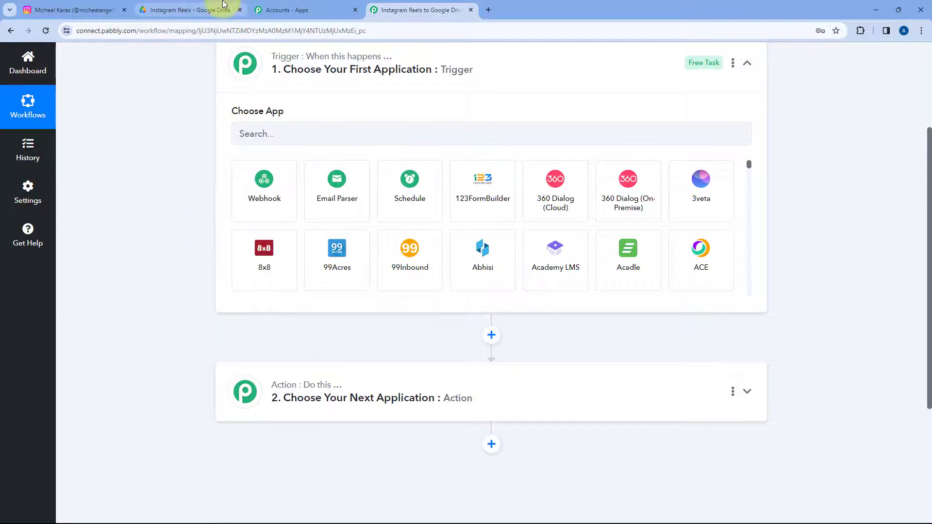
{"action": "left_click", "coordinate": [204, 9]}
{"action": "left_click", "coordinate": [454, 5]}
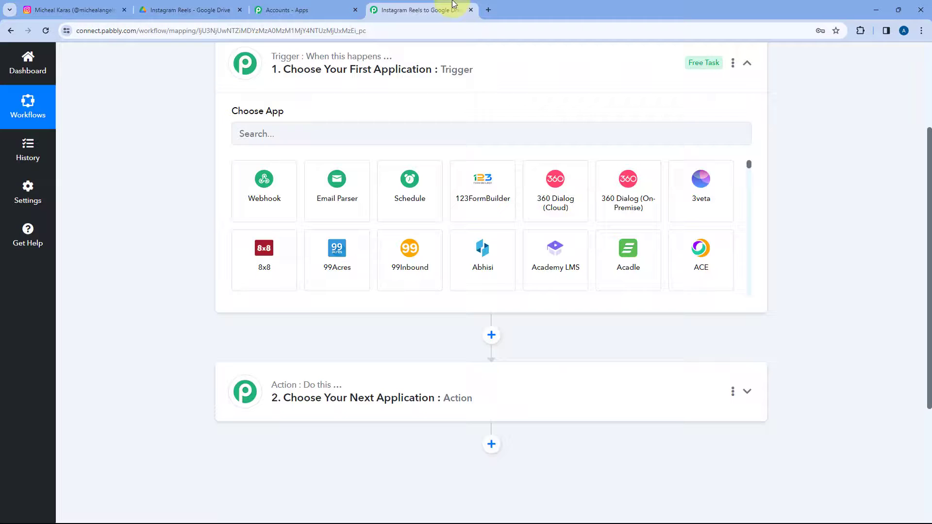
Set the trigger application to Instagram for Business with the event New Media Posted in My Account
{"action": "left_click", "coordinate": [291, 133]}
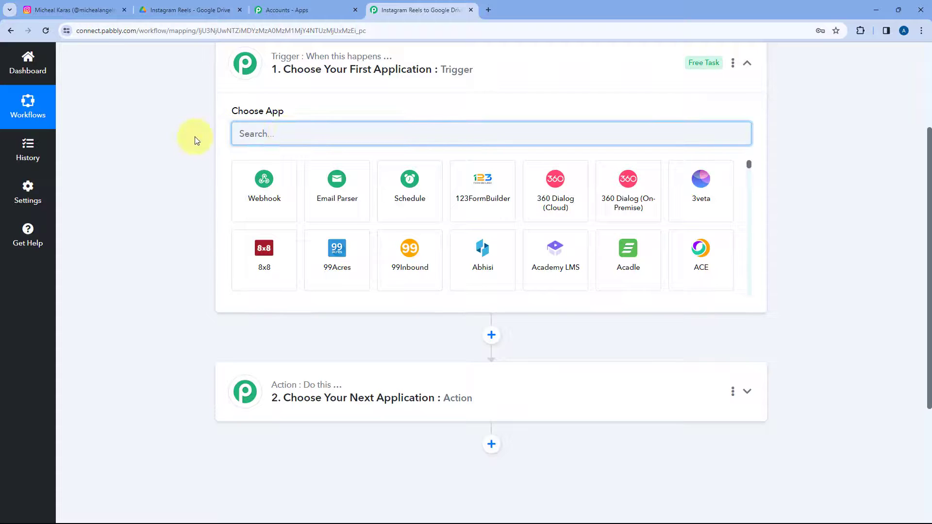
{"action": "type", "text": "Insta"}
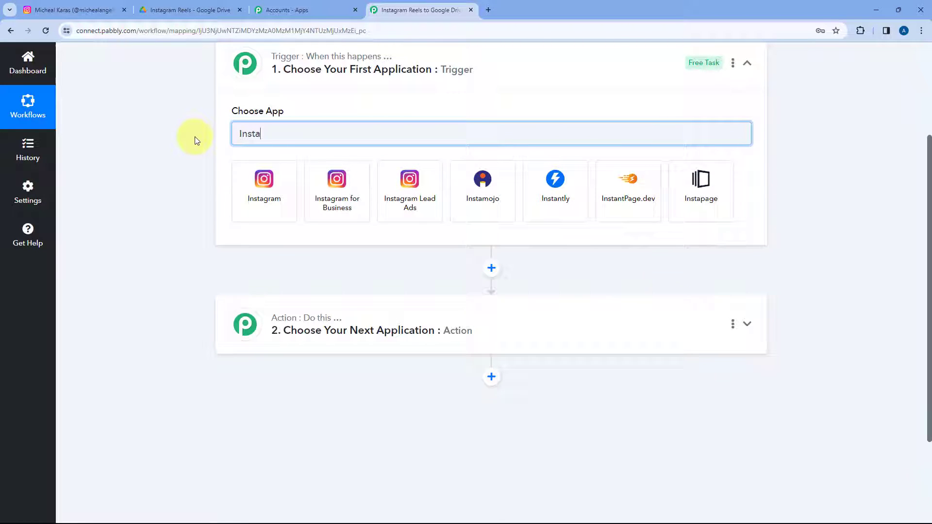
{"action": "left_click", "coordinate": [337, 185]}
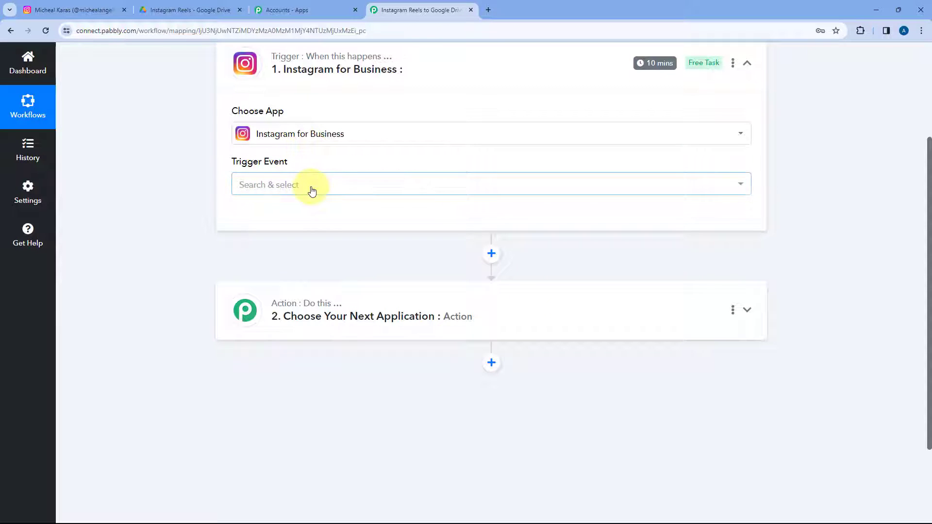
{"action": "left_click", "coordinate": [308, 186]}
{"action": "scroll", "coordinate": [243, 160], "scroll_direction": "down", "scroll_amount": 1}
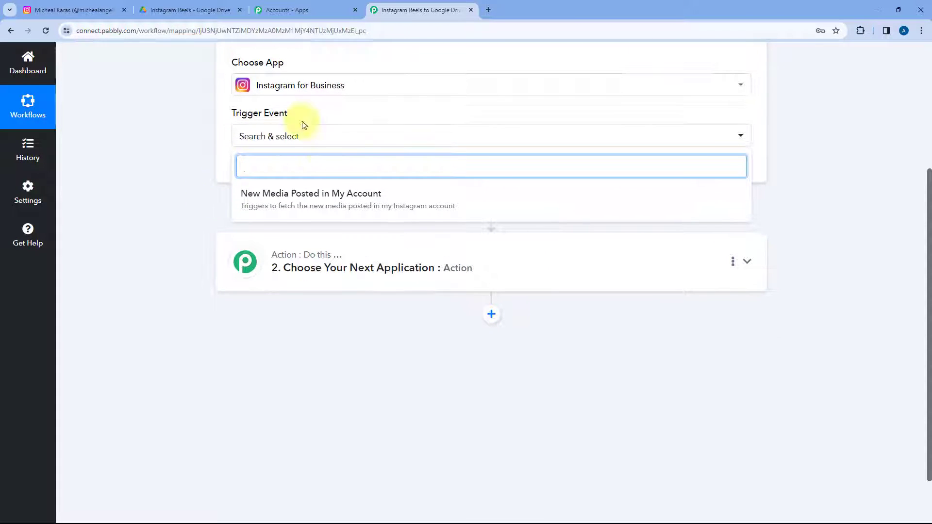
{"action": "left_click", "coordinate": [308, 197]}
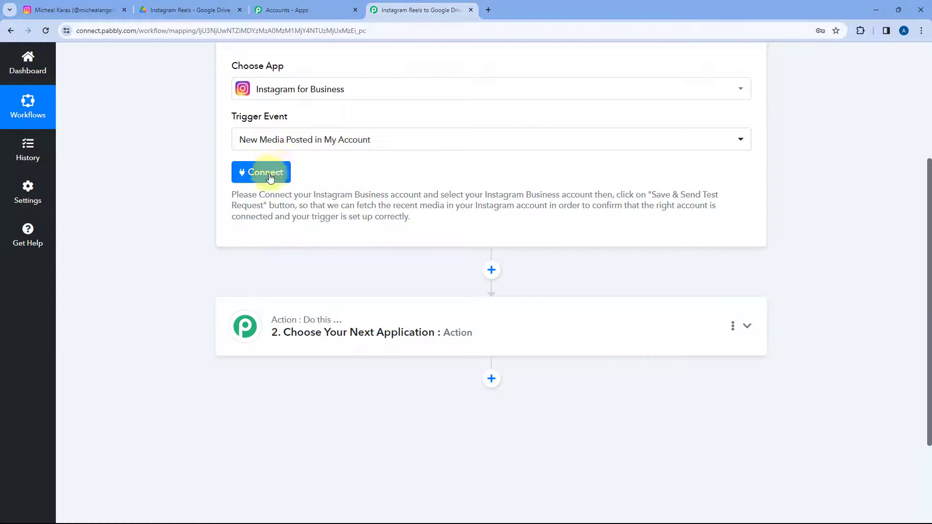
Add and authorize a new Instagram for Business connection for the trigger, checking the Instagram profile it belongs to
{"action": "left_click", "coordinate": [268, 222]}
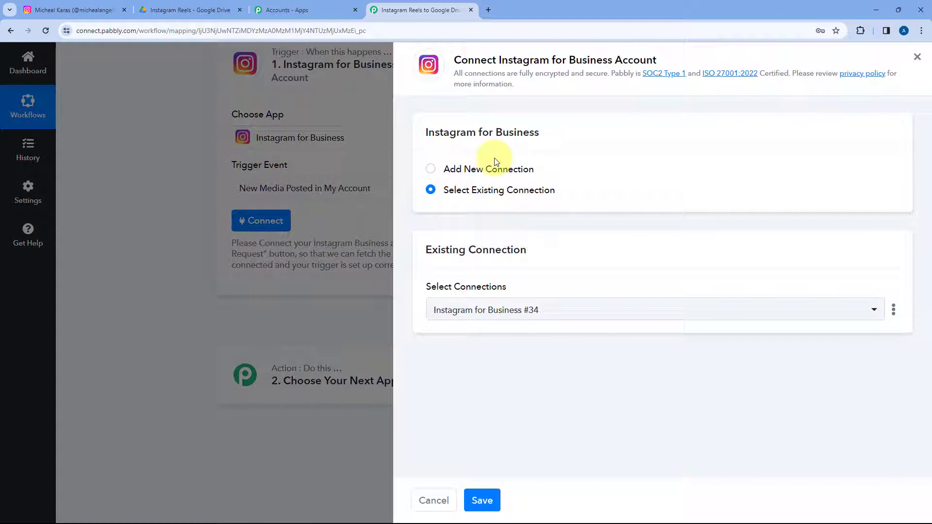
{"action": "left_click", "coordinate": [430, 170]}
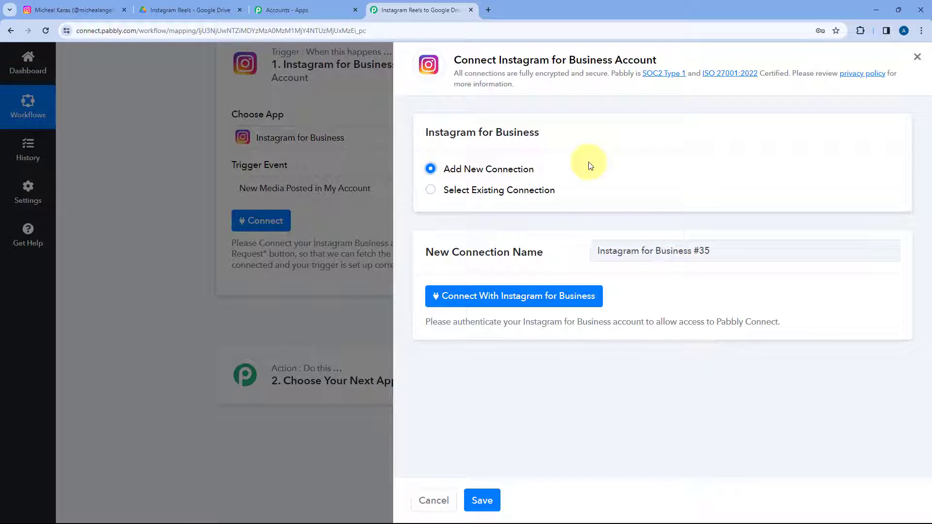
{"action": "left_click", "coordinate": [500, 302]}
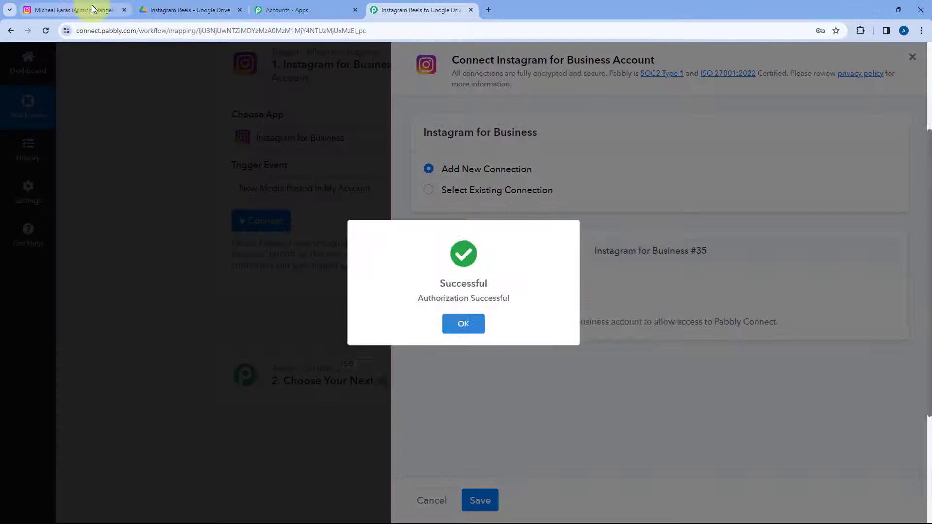
{"action": "left_click", "coordinate": [88, 11]}
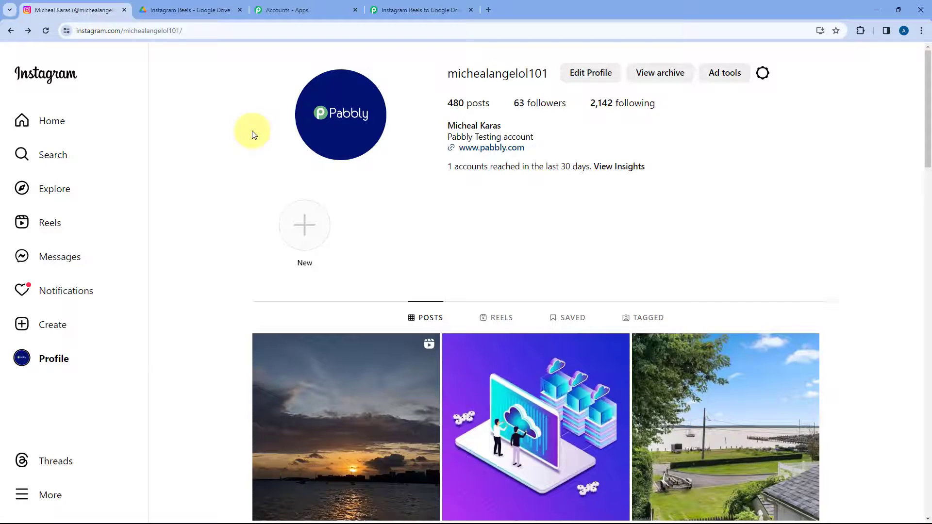
{"action": "left_click", "coordinate": [425, 5]}
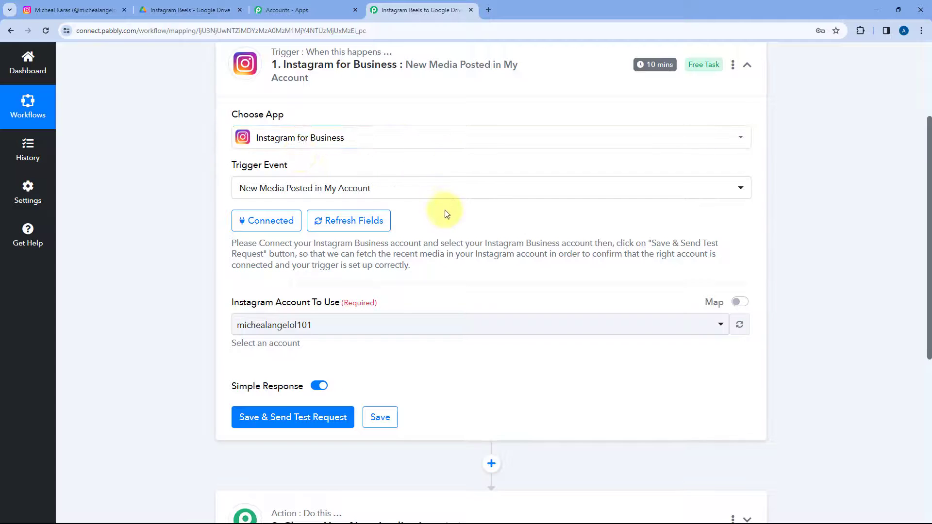
Check in Instagram's Accounts Centre which Facebook profile is linked to the Instagram account, returning to the Pabbly Connect workflow
{"action": "scroll", "coordinate": [444, 214], "scroll_direction": "down", "scroll_amount": 2}
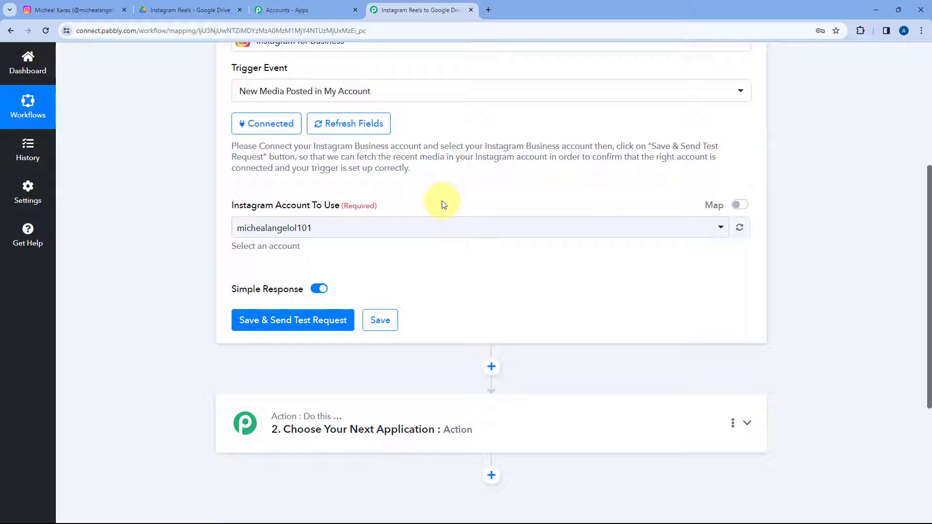
{"action": "left_click", "coordinate": [78, 9]}
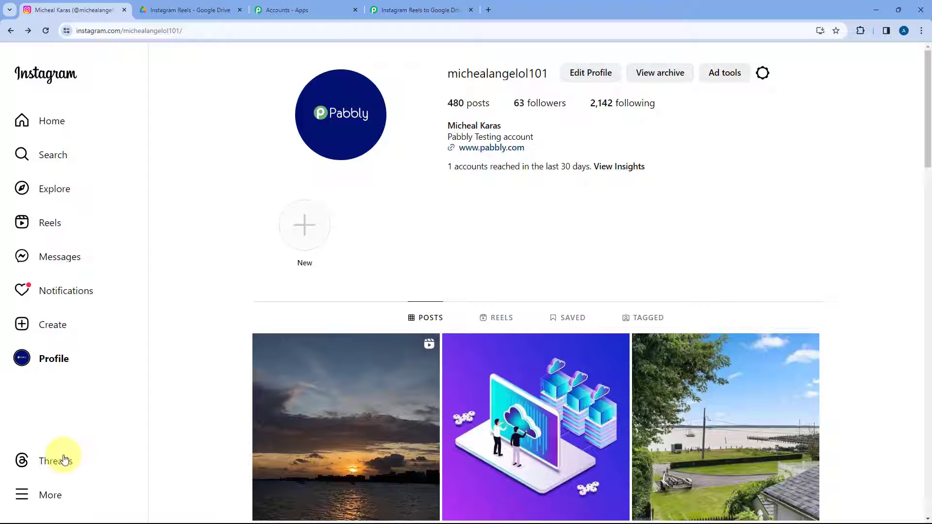
{"action": "left_click", "coordinate": [51, 495]}
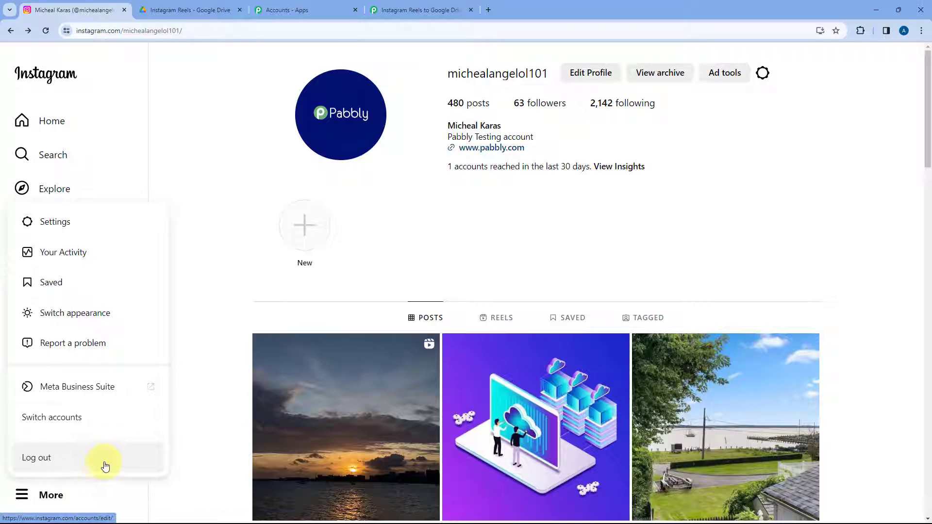
{"action": "left_click", "coordinate": [65, 226]}
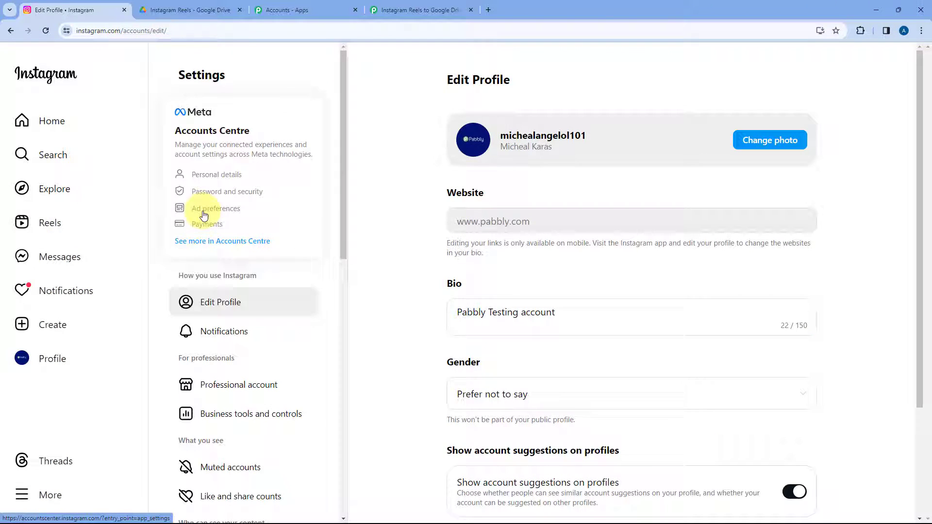
{"action": "left_click", "coordinate": [215, 242]}
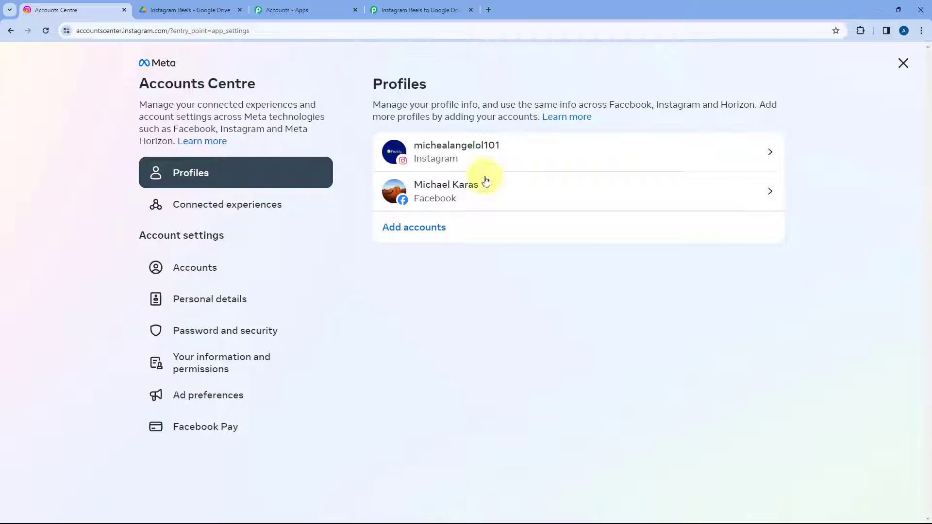
{"action": "left_click", "coordinate": [902, 63]}
{"action": "left_click", "coordinate": [406, 6]}
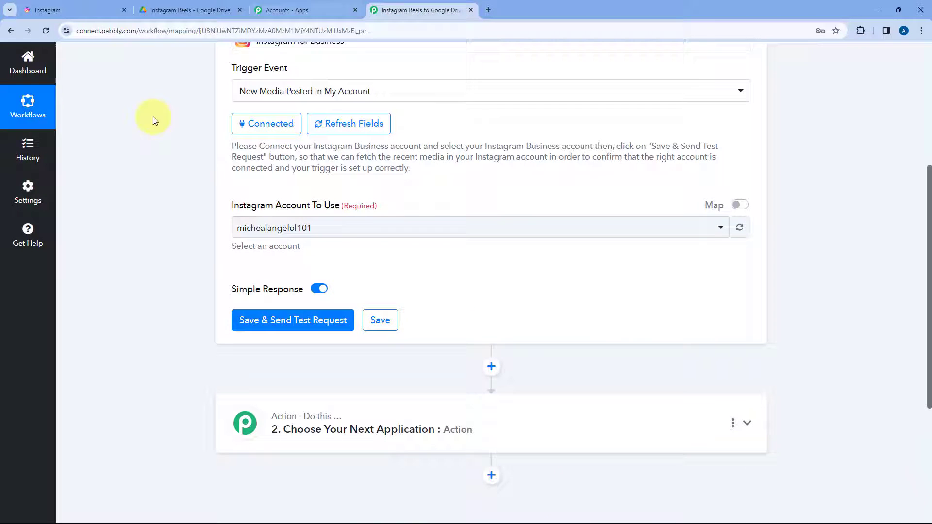
Select the Instagram account to use in the trigger, checking it against the open Instagram profile
{"action": "scroll", "coordinate": [176, 211], "scroll_direction": "down", "scroll_amount": 1}
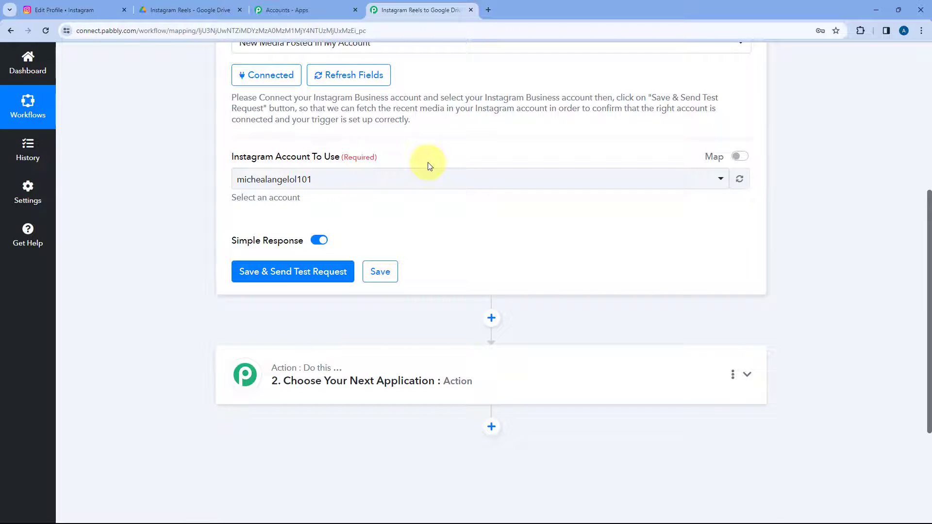
{"action": "left_click", "coordinate": [426, 179]}
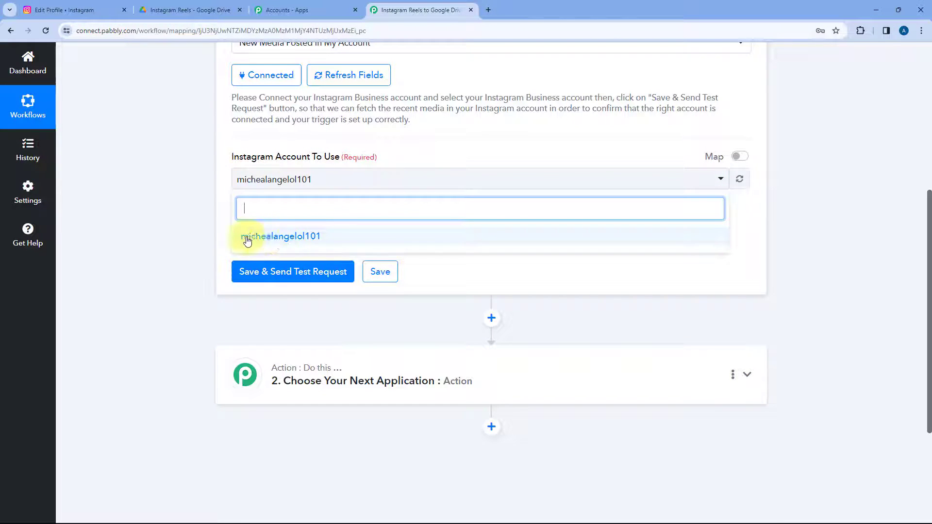
{"action": "left_click", "coordinate": [306, 238]}
{"action": "left_click", "coordinate": [49, 4]}
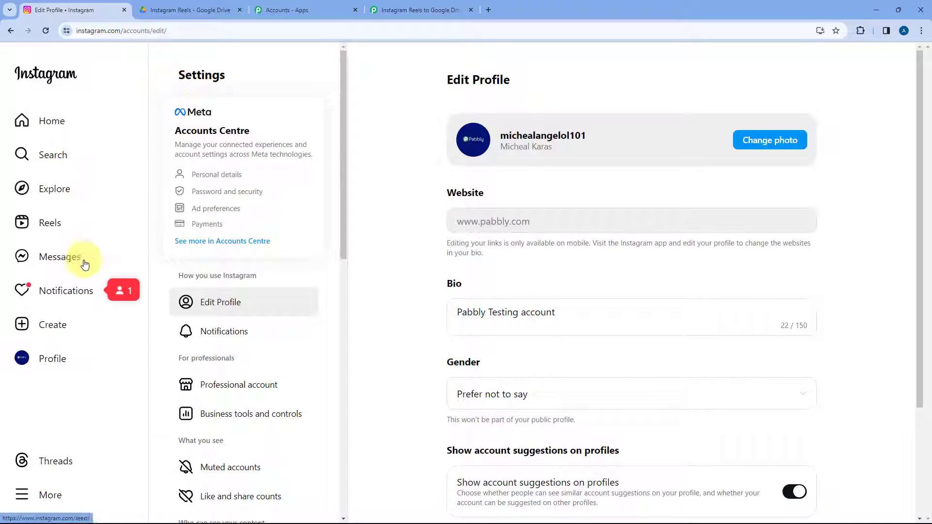
{"action": "left_click", "coordinate": [423, 10]}
{"action": "left_click", "coordinate": [340, 181]}
{"action": "left_click", "coordinate": [318, 236]}
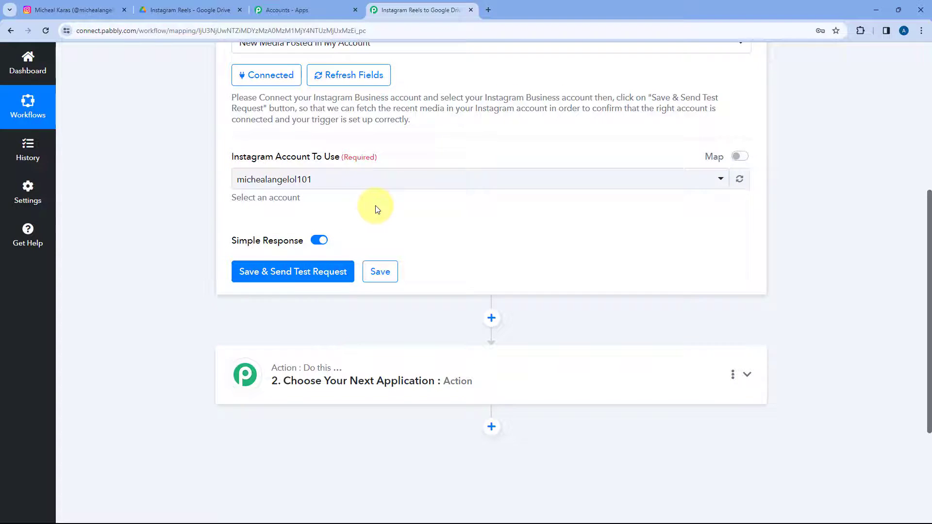
Examine the latest sunset reel and its caption in the posts and Reels of the Instagram profile
{"action": "scroll", "coordinate": [378, 209], "scroll_direction": "down", "scroll_amount": 2}
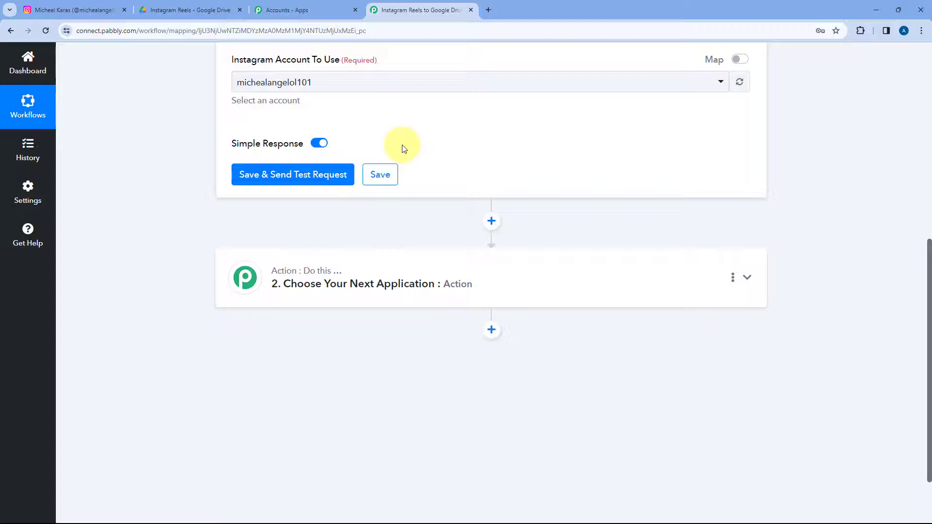
{"action": "left_click", "coordinate": [92, 9]}
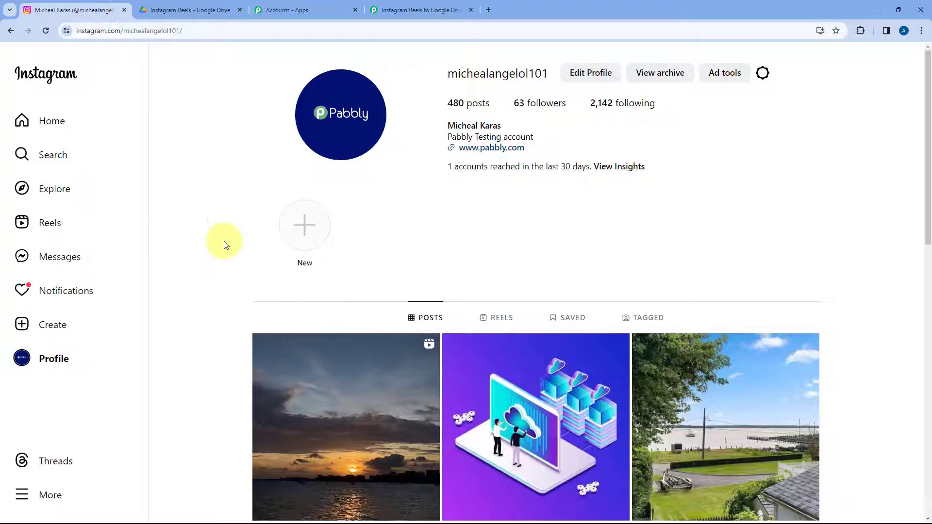
{"action": "scroll", "coordinate": [223, 244], "scroll_direction": "down", "scroll_amount": 2}
{"action": "left_click", "coordinate": [330, 264]}
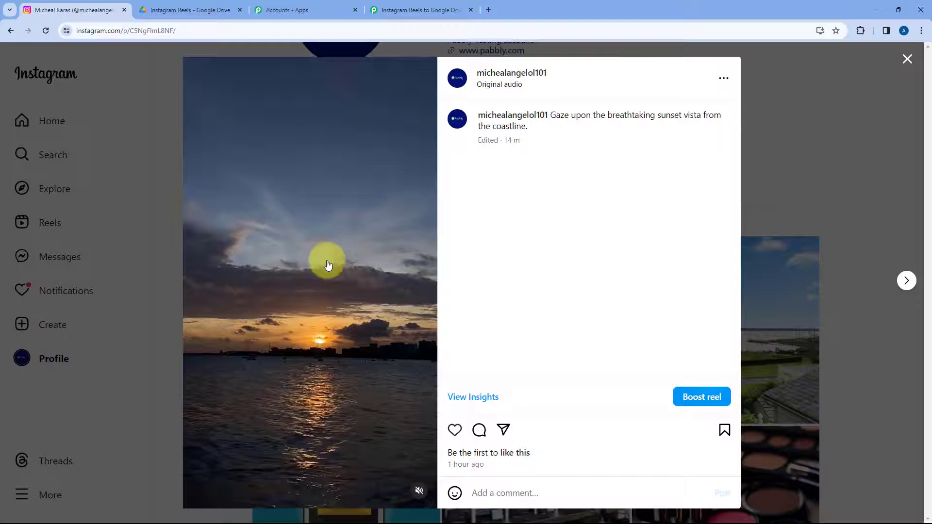
{"action": "left_click", "coordinate": [765, 169]}
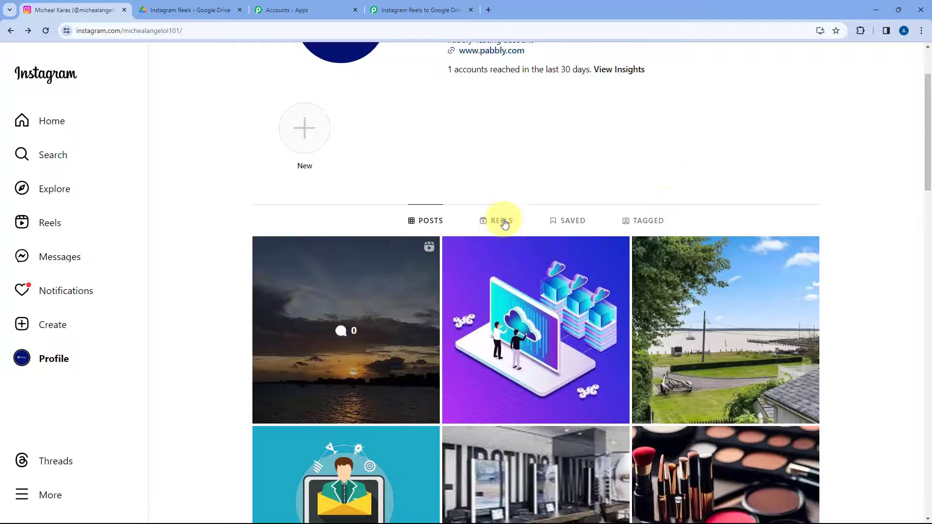
{"action": "left_click", "coordinate": [503, 222]}
{"action": "scroll", "coordinate": [388, 267], "scroll_direction": "down", "scroll_amount": 3}
{"action": "left_click", "coordinate": [324, 271]}
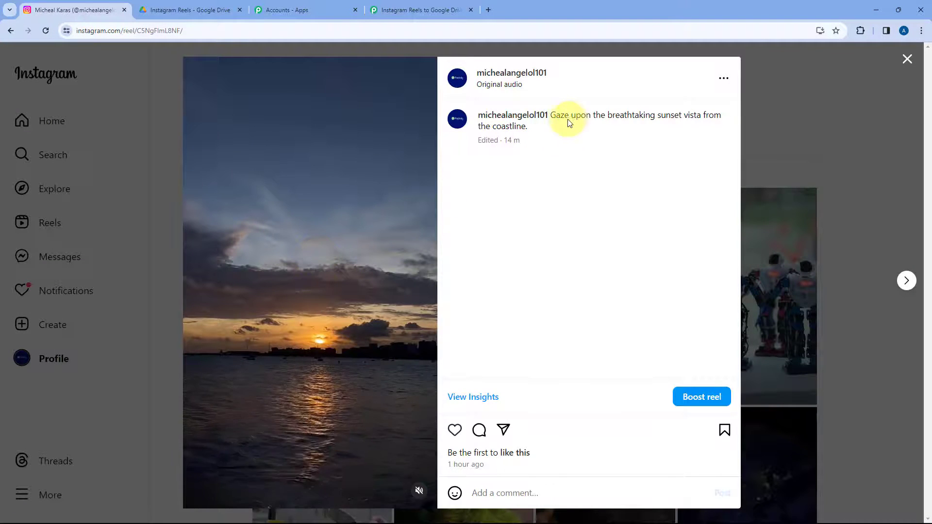
{"action": "triple_click", "coordinate": [555, 123]}
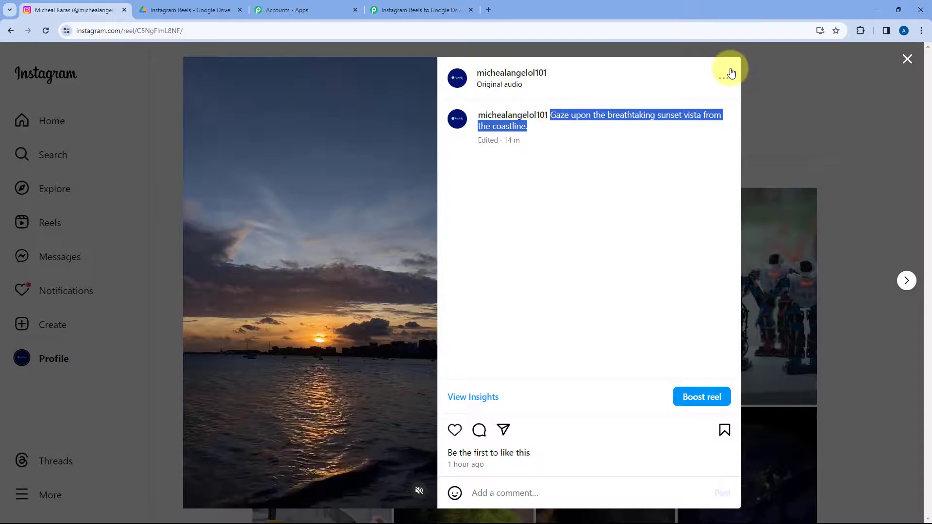
{"action": "left_click", "coordinate": [754, 84]}
Save the Pabbly Connect trigger with a test request and check Media Type and Media Product Type in the received response
{"action": "left_click", "coordinate": [458, 7]}
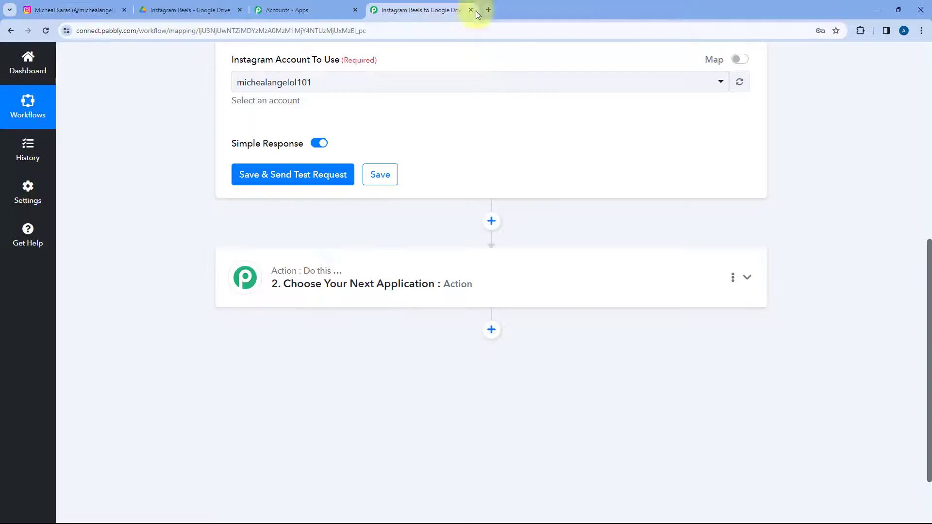
{"action": "left_click", "coordinate": [302, 171]}
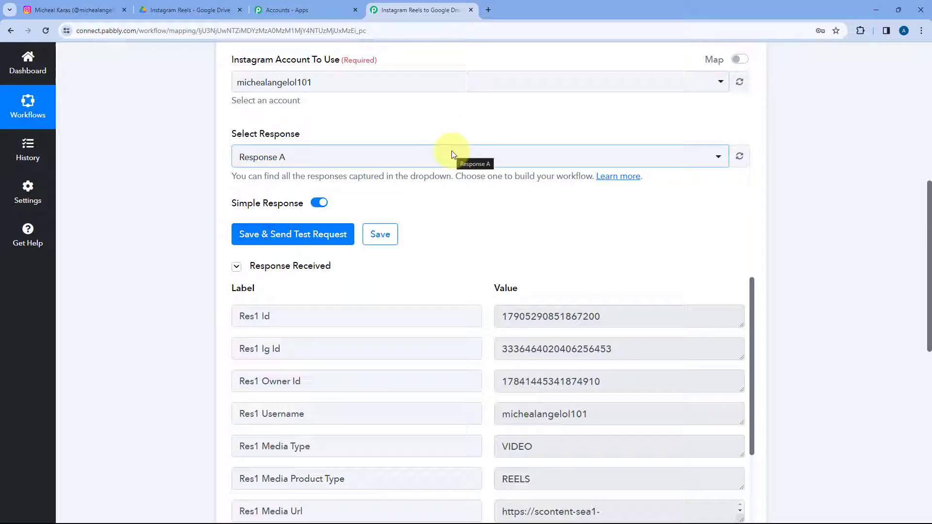
{"action": "scroll", "coordinate": [465, 211], "scroll_direction": "down", "scroll_amount": 2}
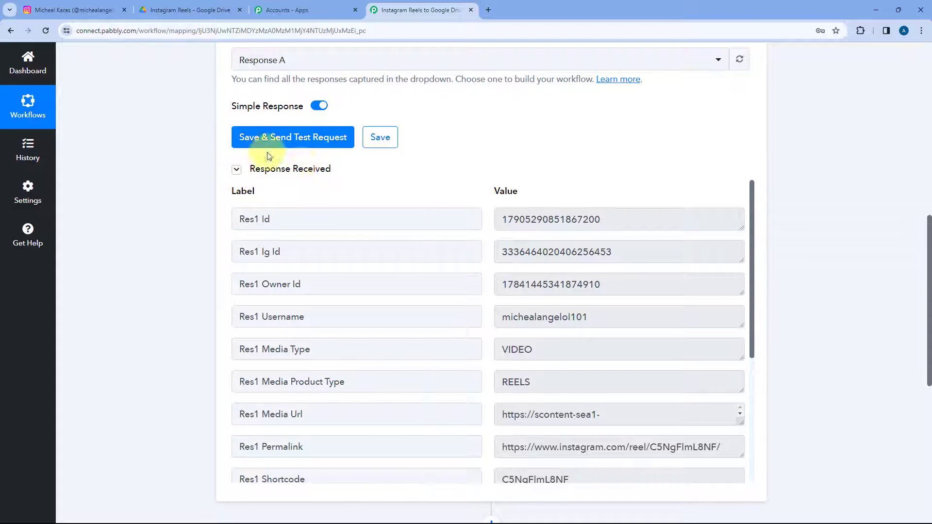
{"action": "scroll", "coordinate": [485, 168], "scroll_direction": "down", "scroll_amount": 2}
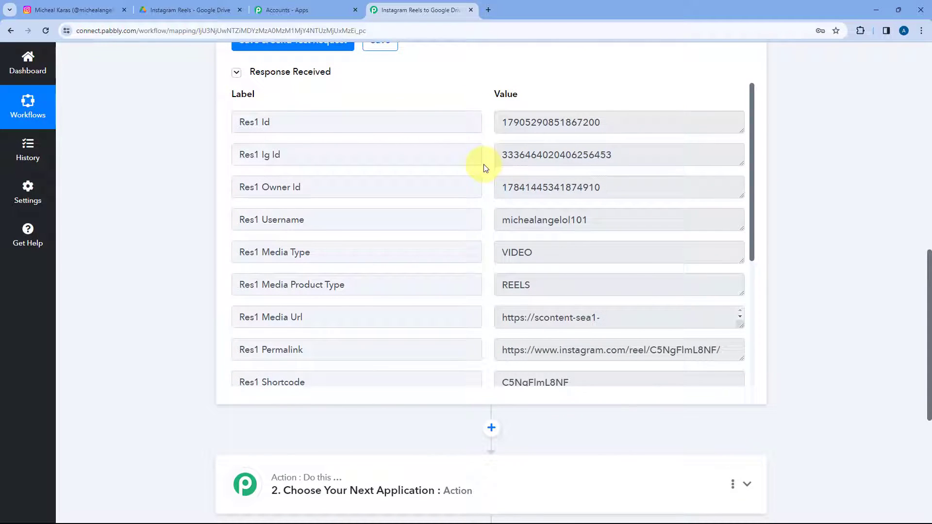
{"action": "scroll", "coordinate": [485, 168], "scroll_direction": "down", "scroll_amount": 1}
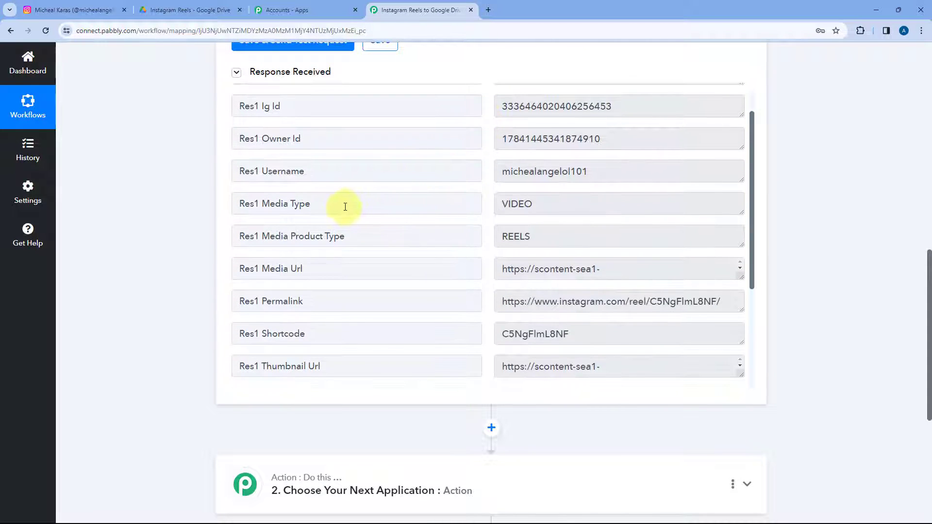
{"action": "left_click_drag", "start_coordinate": [343, 204], "coordinate": [230, 206]}
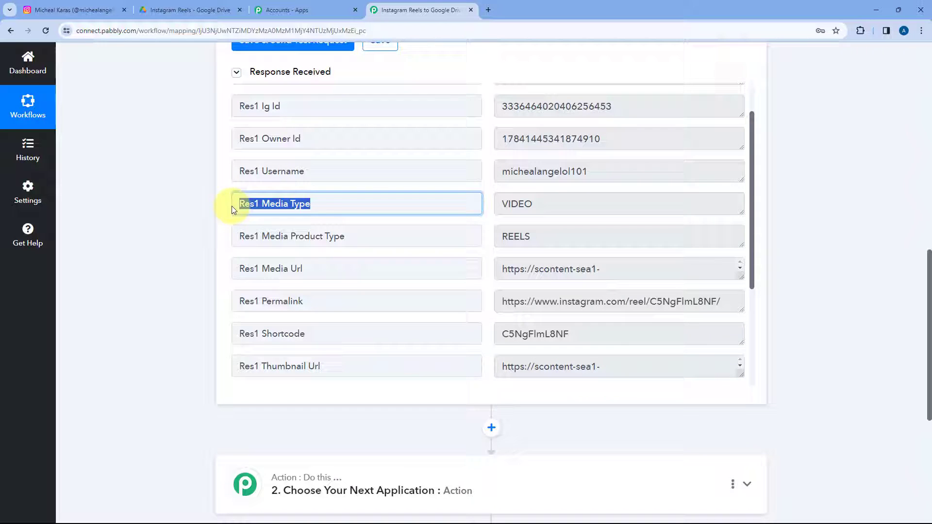
{"action": "left_click_drag", "start_coordinate": [562, 206], "coordinate": [452, 212]}
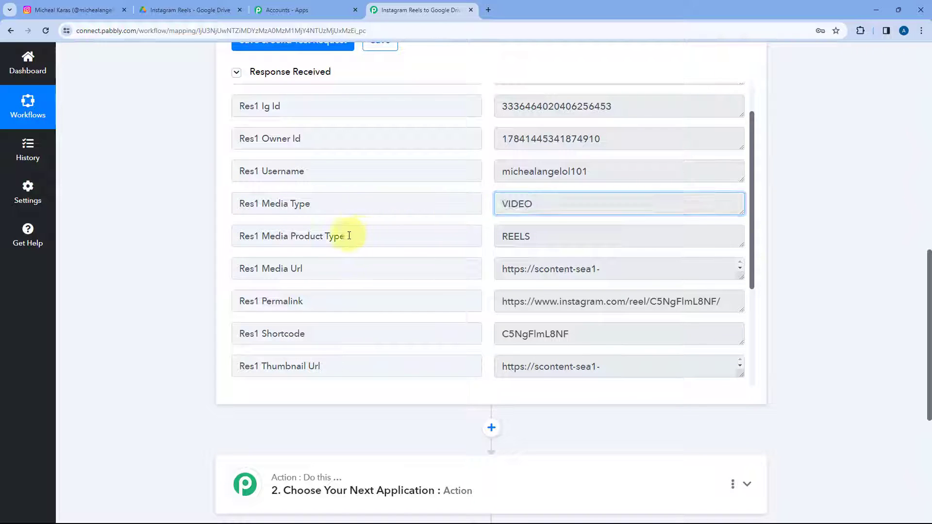
{"action": "left_click_drag", "start_coordinate": [357, 235], "coordinate": [292, 235]}
{"action": "left_click_drag", "start_coordinate": [557, 235], "coordinate": [480, 204]}
{"action": "left_click", "coordinate": [487, 208]}
Review the trigger's settings and the Media Product Type entry in its response
{"action": "scroll", "coordinate": [165, 208], "scroll_direction": "up", "scroll_amount": 8}
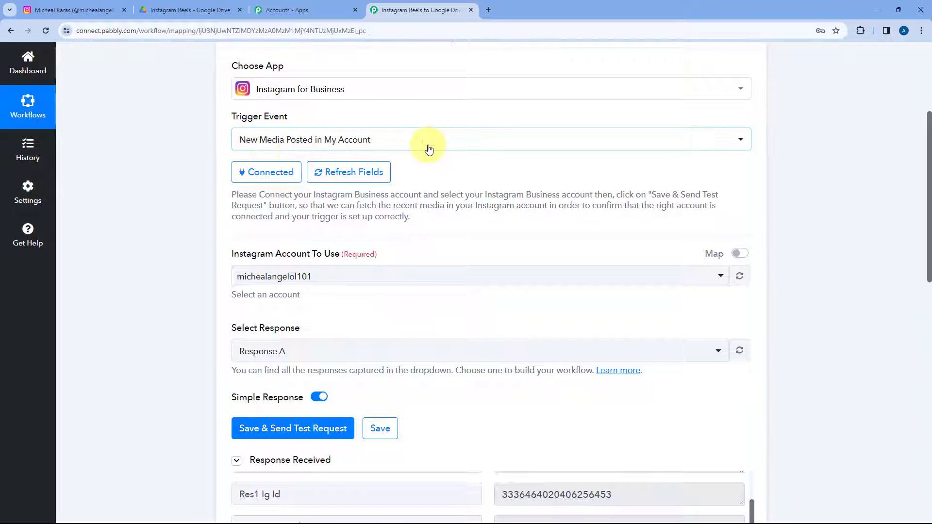
{"action": "scroll", "coordinate": [442, 129], "scroll_direction": "down", "scroll_amount": 6}
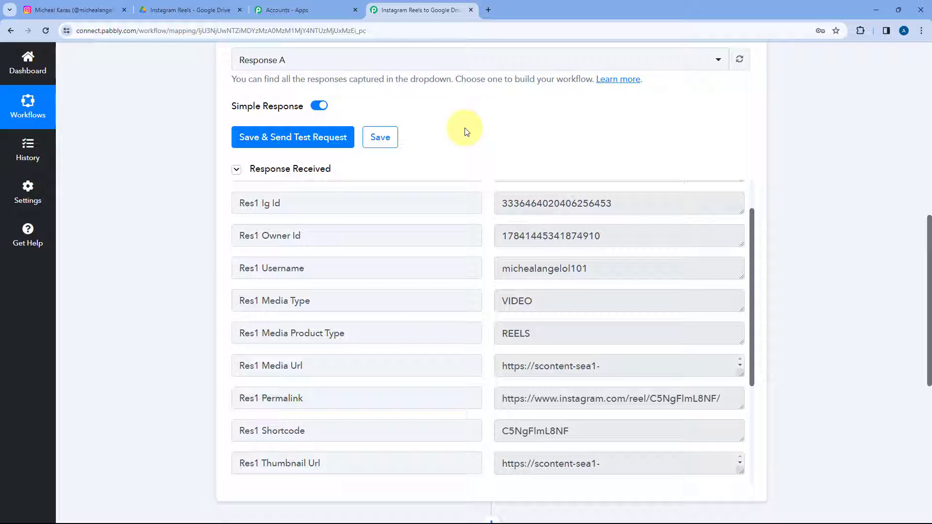
{"action": "scroll", "coordinate": [468, 132], "scroll_direction": "down", "scroll_amount": 3}
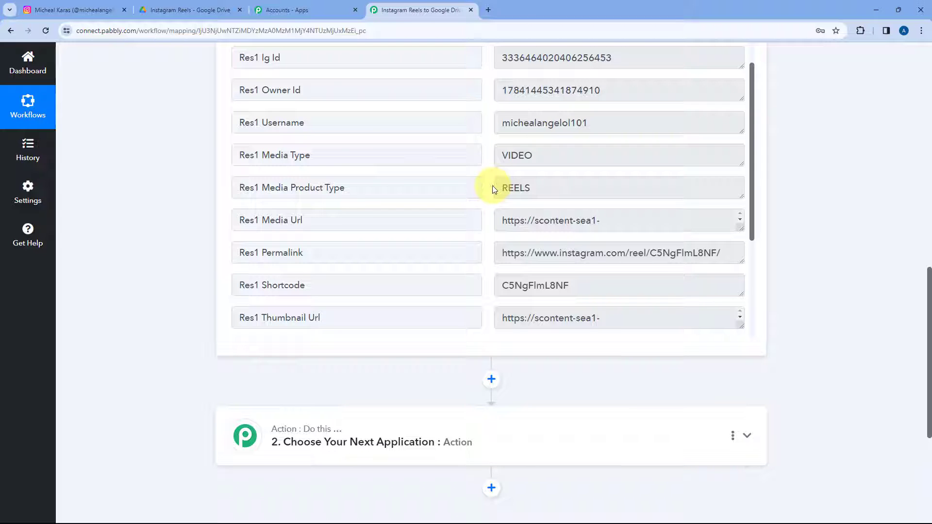
{"action": "left_click_drag", "start_coordinate": [354, 188], "coordinate": [296, 188]}
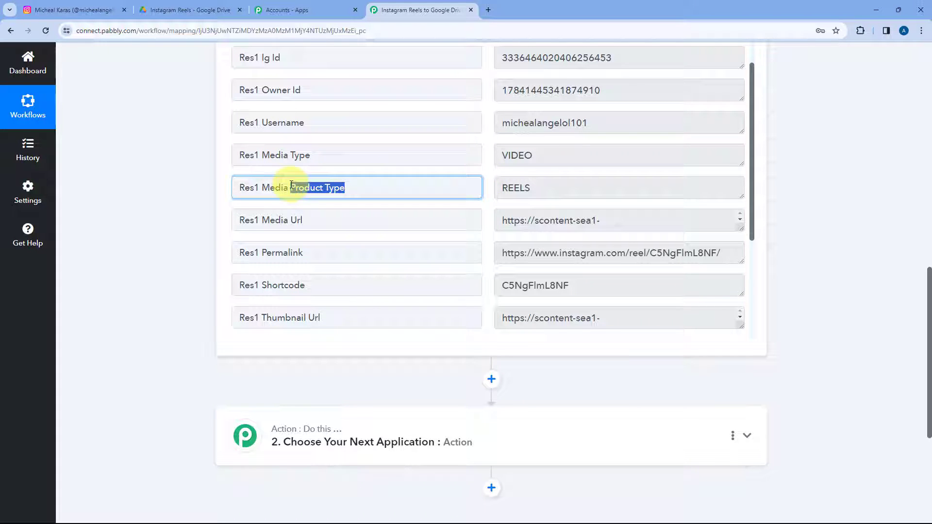
{"action": "left_click_drag", "start_coordinate": [552, 181], "coordinate": [482, 190]}
{"action": "left_click", "coordinate": [484, 190]}
Enlarge the Res1 Media Url value and open that URL in a new browser tab to view the video, closing the tab when done
{"action": "scroll", "coordinate": [385, 154], "scroll_direction": "down", "scroll_amount": 1}
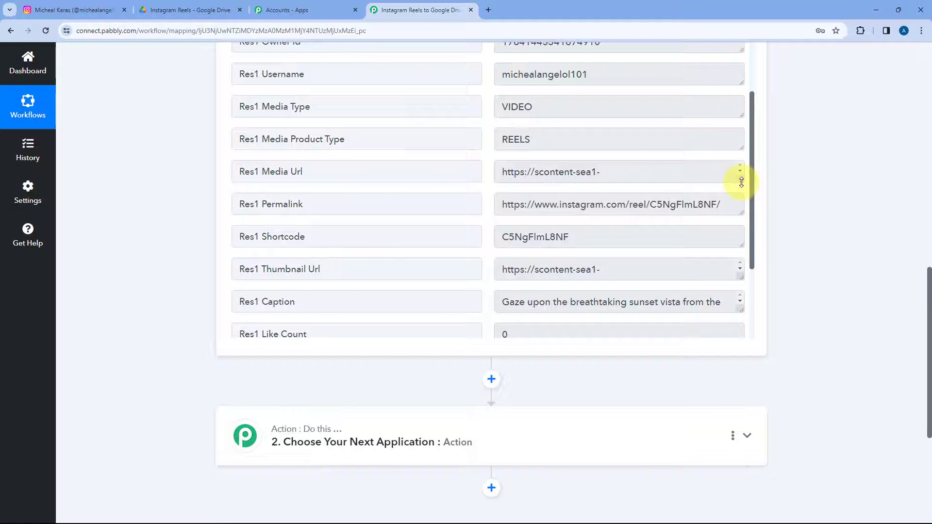
{"action": "left_click_drag", "start_coordinate": [741, 179], "coordinate": [742, 297]}
{"action": "double_click", "coordinate": [533, 193]}
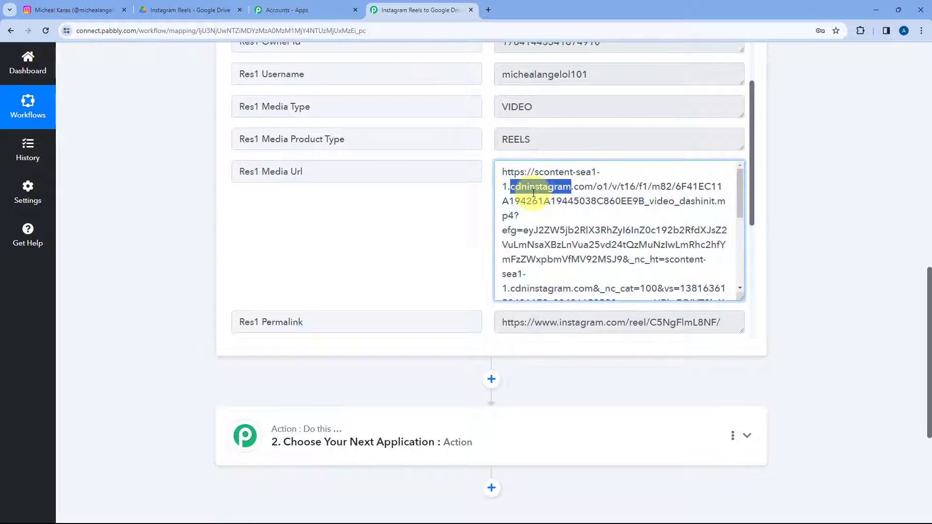
{"action": "key", "text": "ctrl+a"}
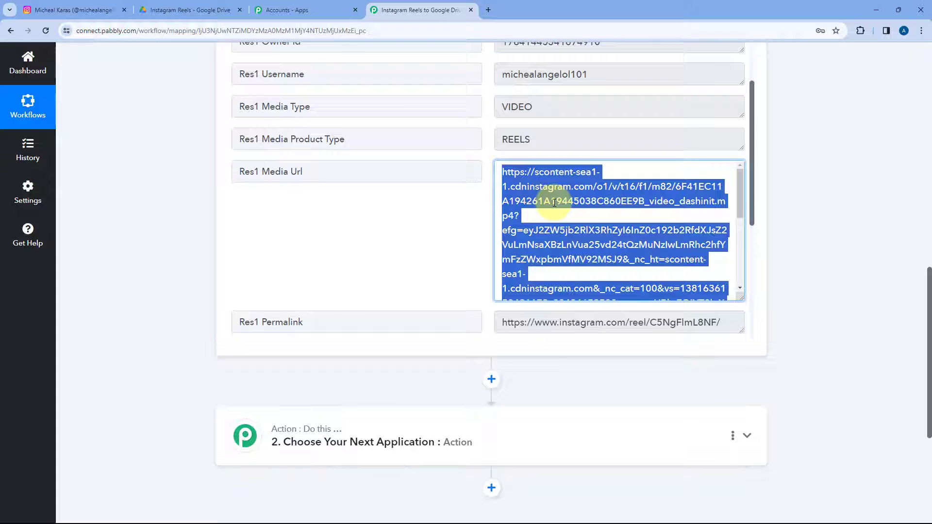
{"action": "key", "text": "ctrl+t"}
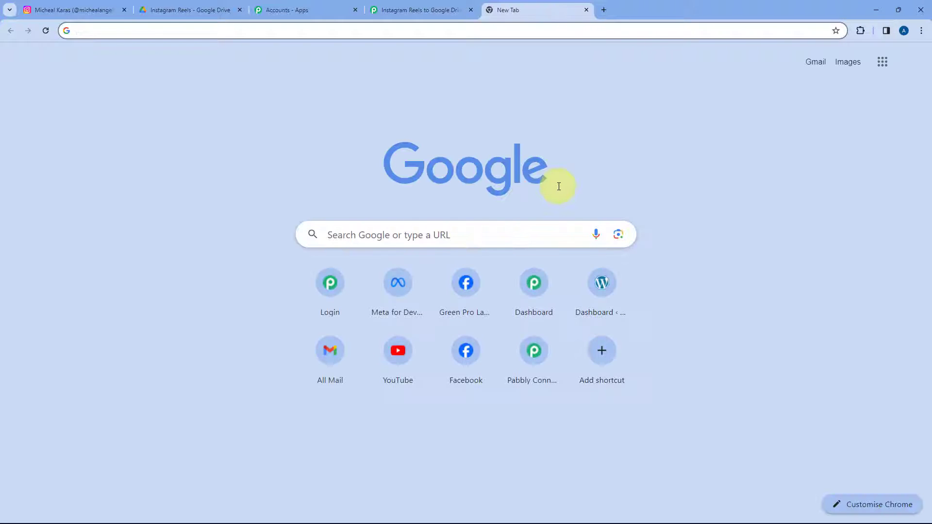
{"action": "key", "text": "ctrl+v"}
{"action": "key", "text": "Return"}
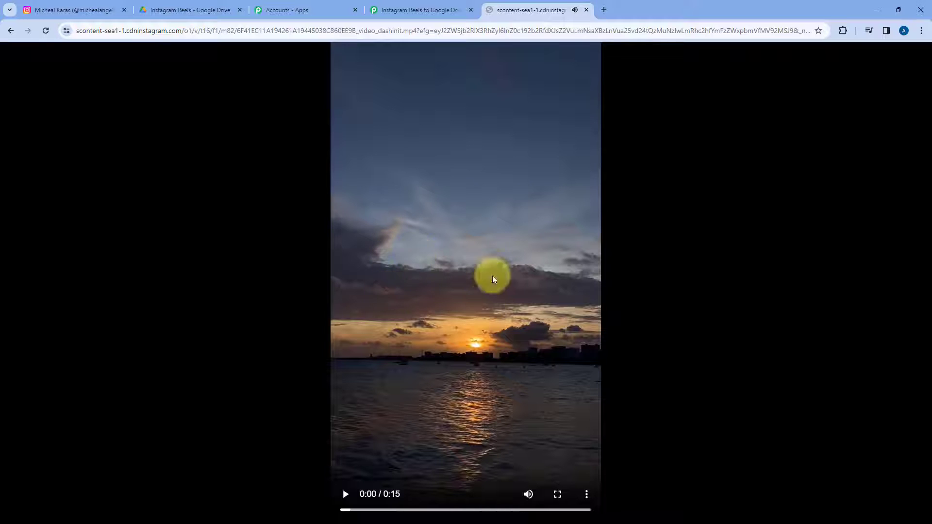
{"action": "left_click", "coordinate": [589, 12]}
{"action": "left_click", "coordinate": [488, 194]}
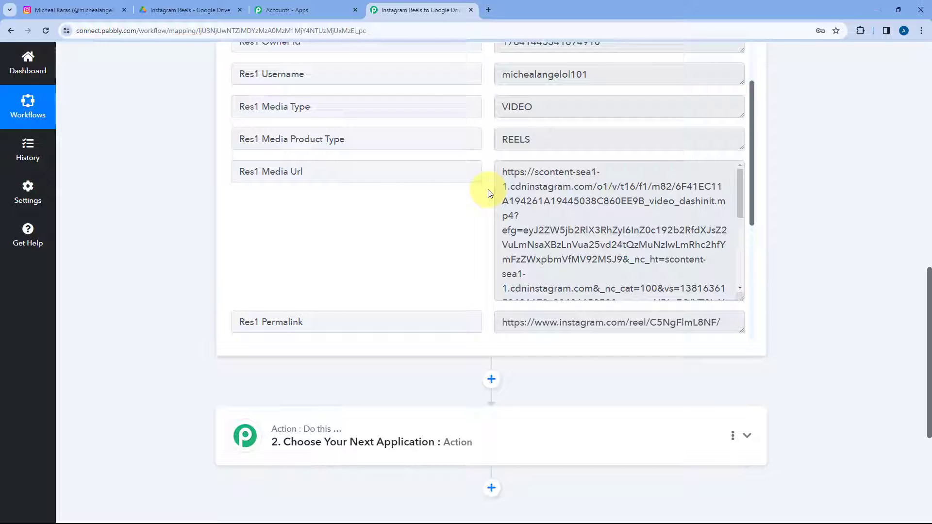
Open the Res1 Permalink URL in a new browser tab to view the reel on Instagram, closing the tab when done
{"action": "scroll", "coordinate": [488, 193], "scroll_direction": "down", "scroll_amount": 2}
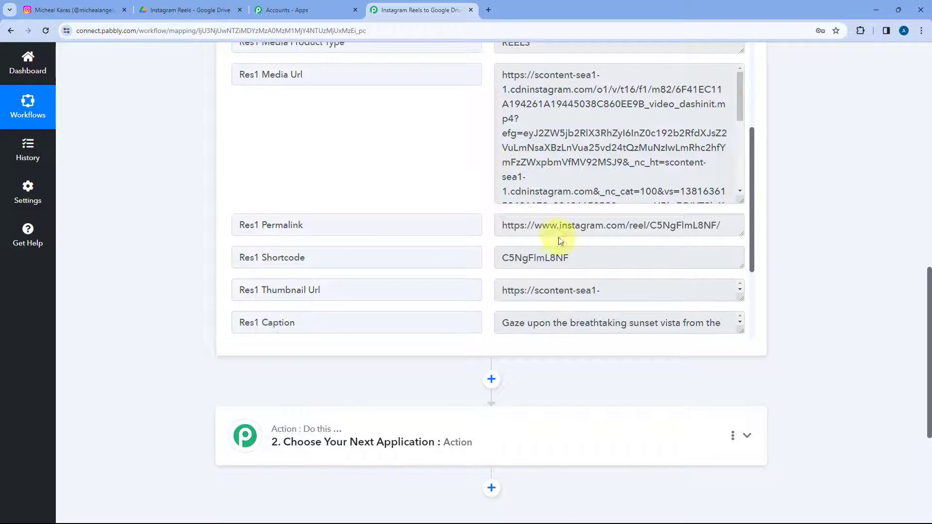
{"action": "left_click_drag", "start_coordinate": [740, 233], "coordinate": [491, 228]}
{"action": "key", "text": "ctrl+c"}
{"action": "key", "text": "ctrl+t"}
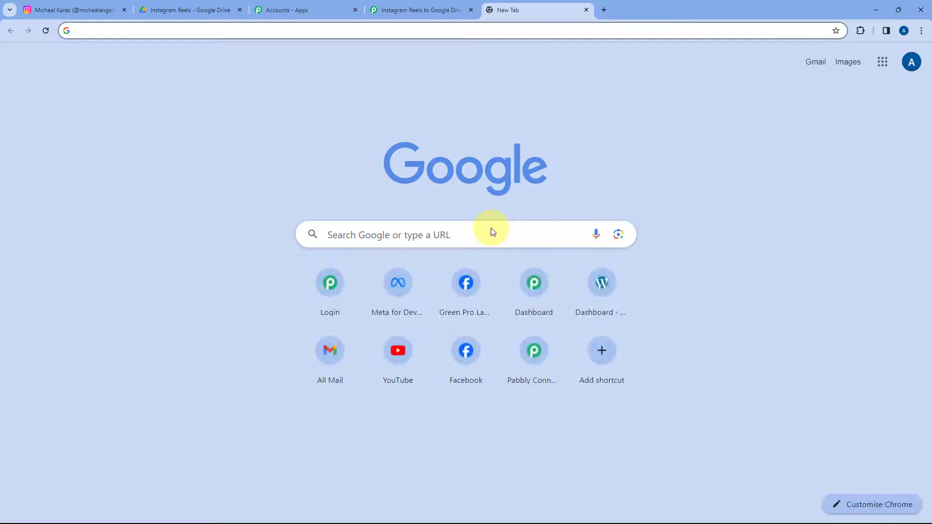
{"action": "key", "text": "ctrl+v"}
{"action": "key", "text": "Return"}
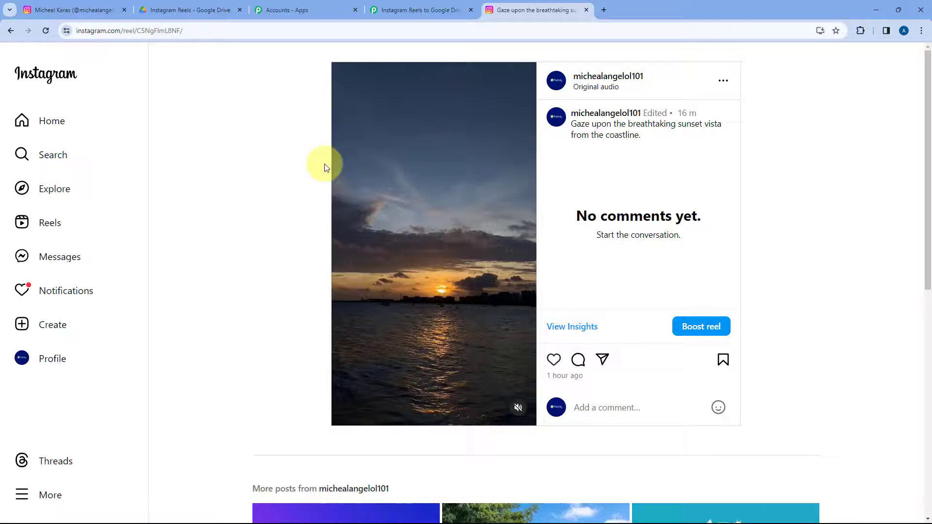
{"action": "left_click", "coordinate": [586, 9]}
Read the remaining entries of the trigger response, enlarging the Res1 Caption value and checking Res1 Timestamp
{"action": "scroll", "coordinate": [482, 166], "scroll_direction": "down", "scroll_amount": 2}
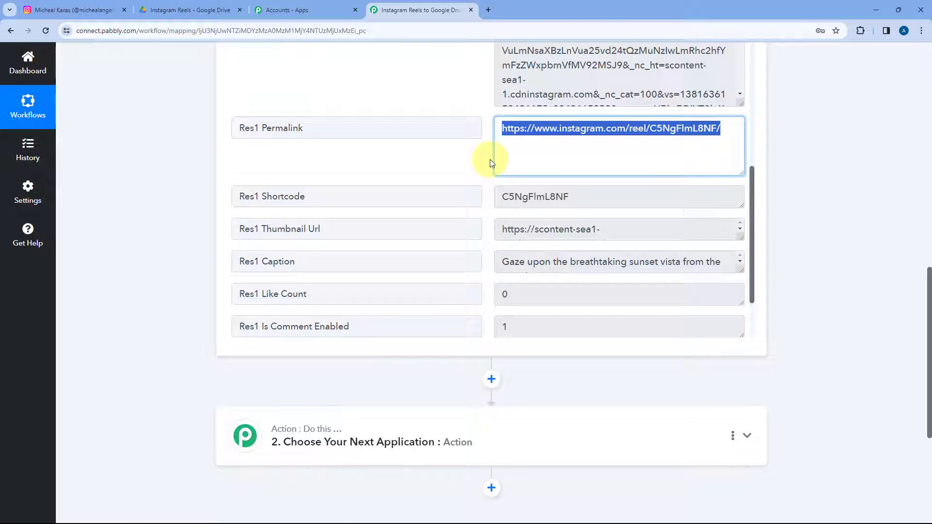
{"action": "scroll", "coordinate": [484, 170], "scroll_direction": "down", "scroll_amount": 2}
{"action": "left_click", "coordinate": [482, 177]}
{"action": "scroll", "coordinate": [482, 176], "scroll_direction": "down", "scroll_amount": 1}
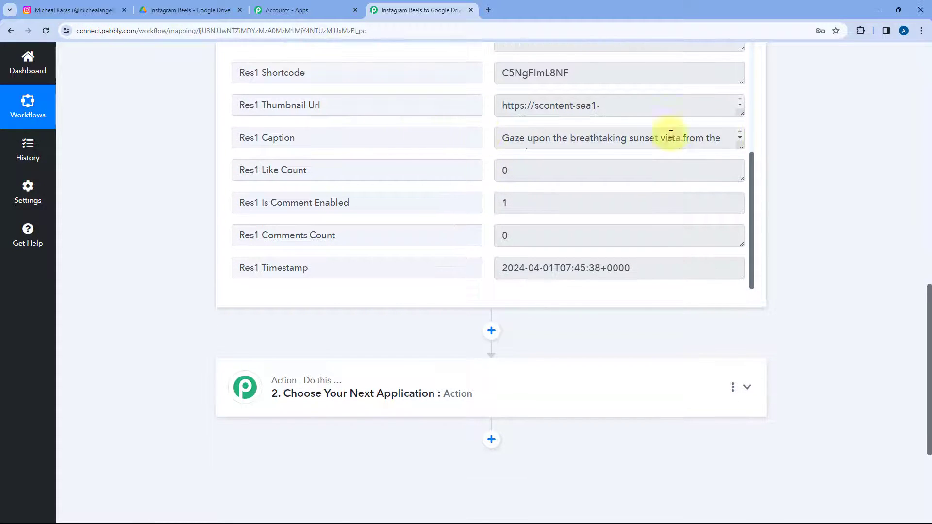
{"action": "left_click_drag", "start_coordinate": [741, 148], "coordinate": [741, 176]}
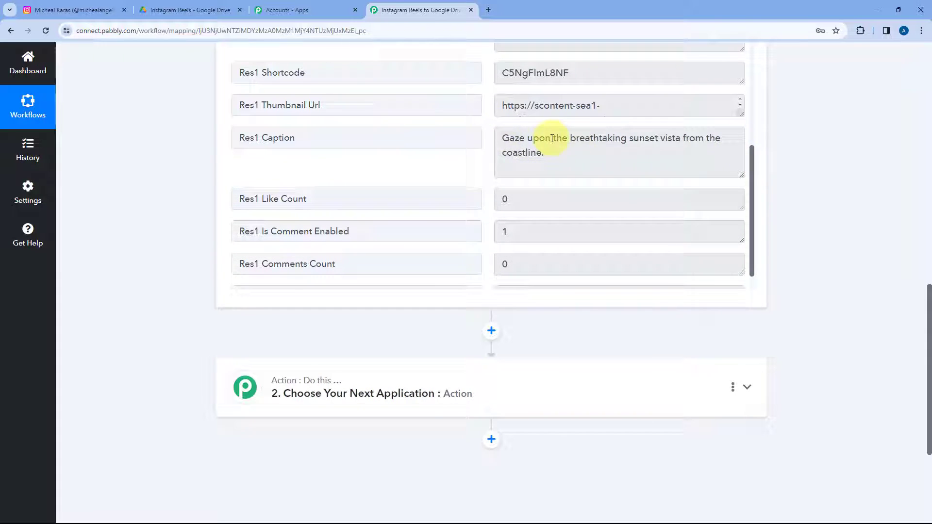
{"action": "scroll", "coordinate": [490, 140], "scroll_direction": "down", "scroll_amount": 1}
{"action": "left_click_drag", "start_coordinate": [504, 267], "coordinate": [648, 267]}
{"action": "left_click", "coordinate": [649, 266]}
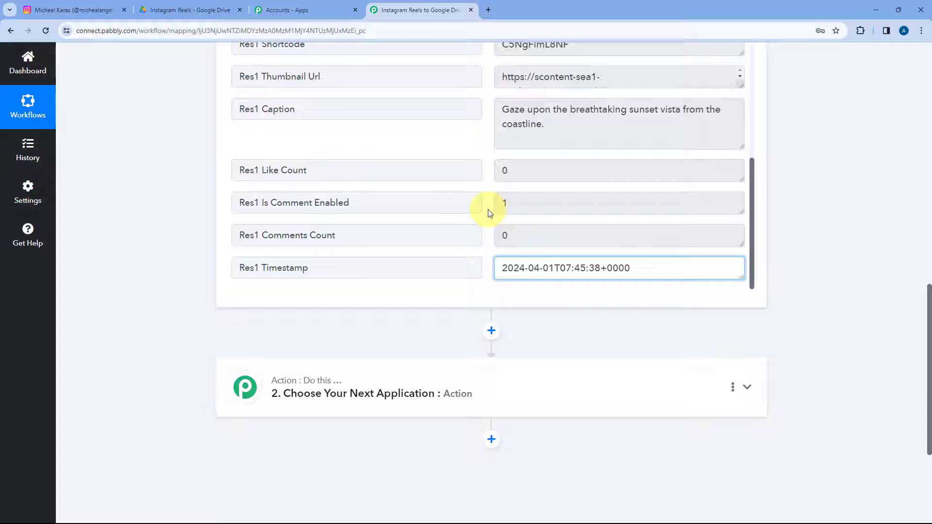
{"action": "left_click", "coordinate": [490, 214]}
Go back over the trigger response, checking the Res1 Media Url and Res1 Media Product Type values
{"action": "scroll", "coordinate": [490, 216], "scroll_direction": "up", "scroll_amount": 8}
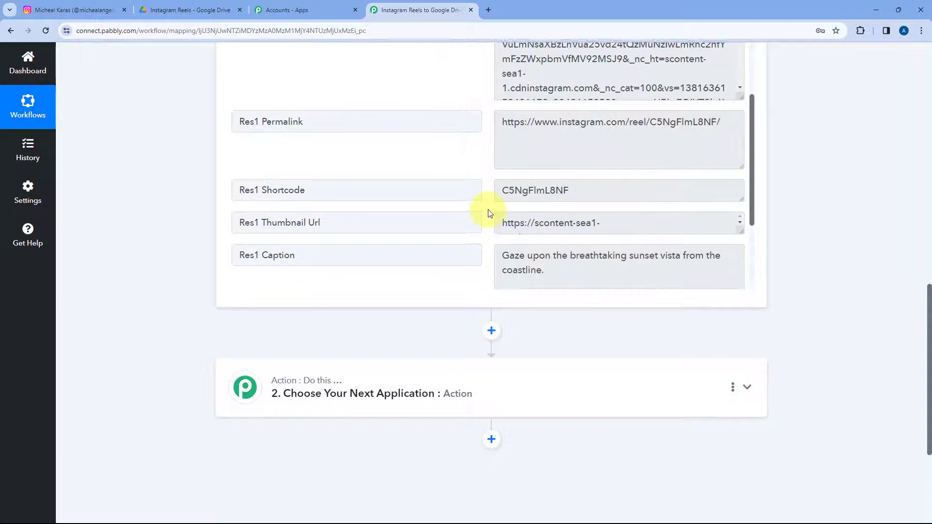
{"action": "scroll", "coordinate": [488, 220], "scroll_direction": "up", "scroll_amount": 4}
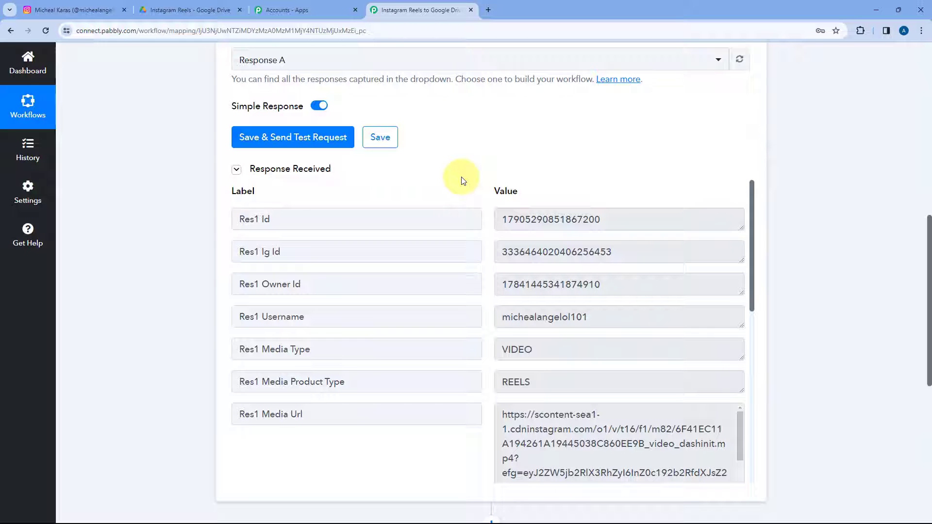
{"action": "scroll", "coordinate": [469, 194], "scroll_direction": "down", "scroll_amount": 4}
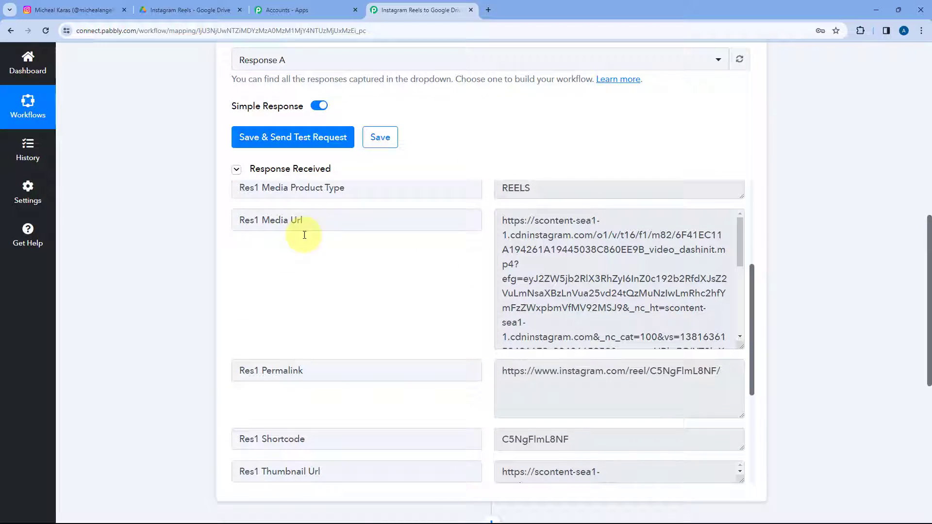
{"action": "left_click_drag", "start_coordinate": [503, 220], "coordinate": [538, 354]}
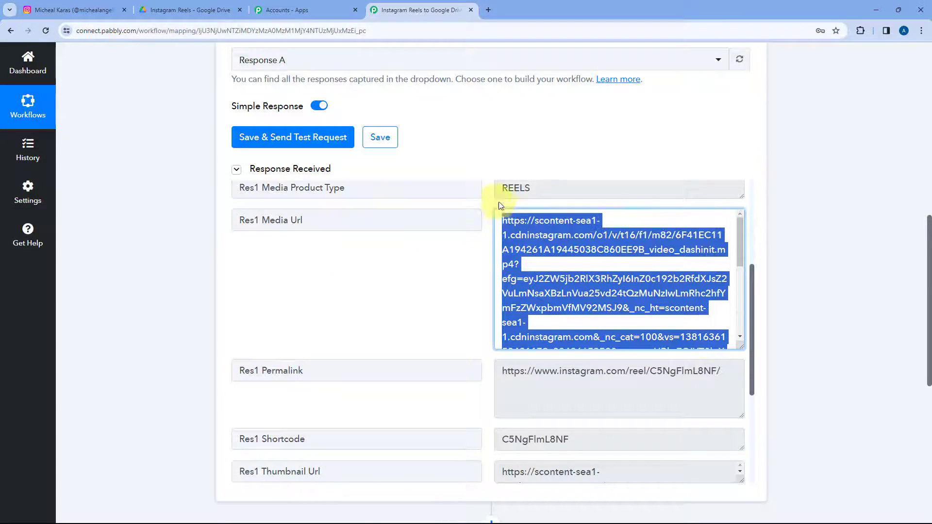
{"action": "scroll", "coordinate": [480, 243], "scroll_direction": "up", "scroll_amount": 3}
{"action": "left_click", "coordinate": [486, 266]}
{"action": "left_click_drag", "start_coordinate": [537, 328], "coordinate": [478, 332]}
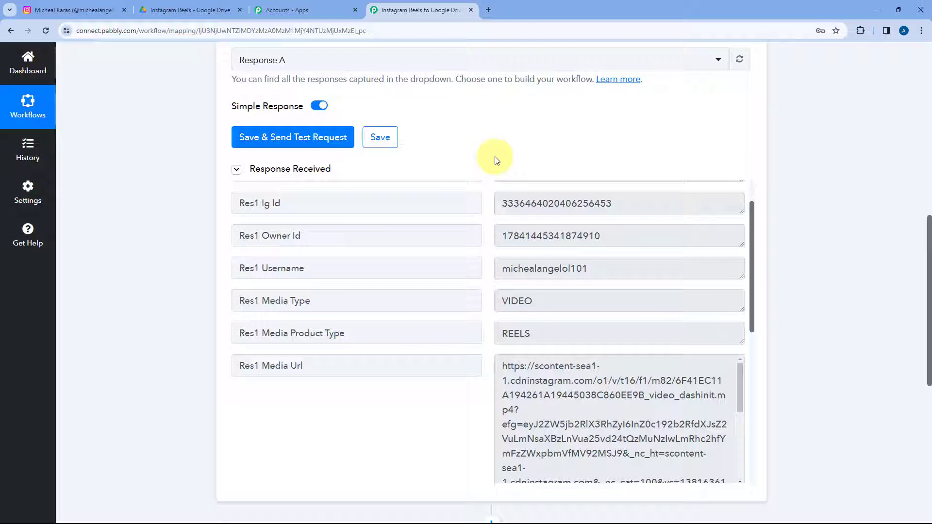
{"action": "scroll", "coordinate": [495, 160], "scroll_direction": "down", "scroll_amount": 2}
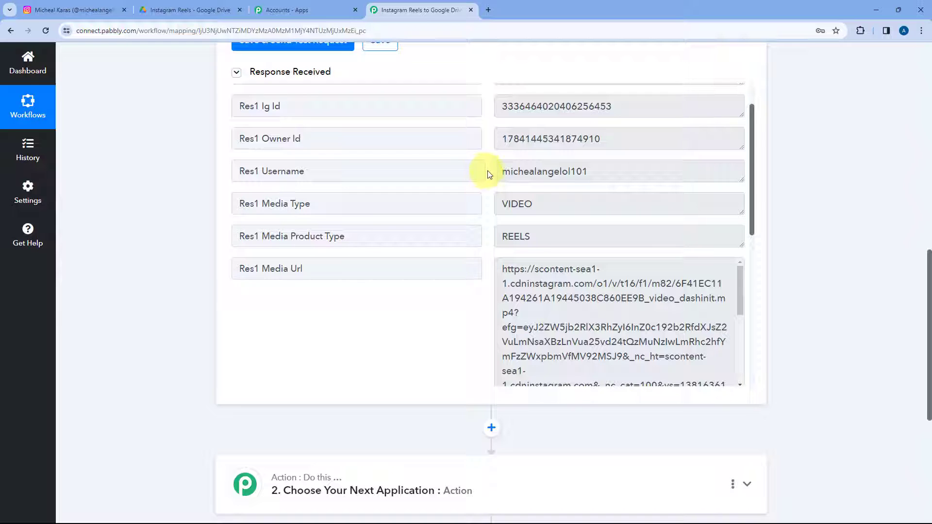
Look at the Instagram Reels folder in Google Drive and review the Instagram for Business trigger settings in the workflow
{"action": "left_click", "coordinate": [204, 10]}
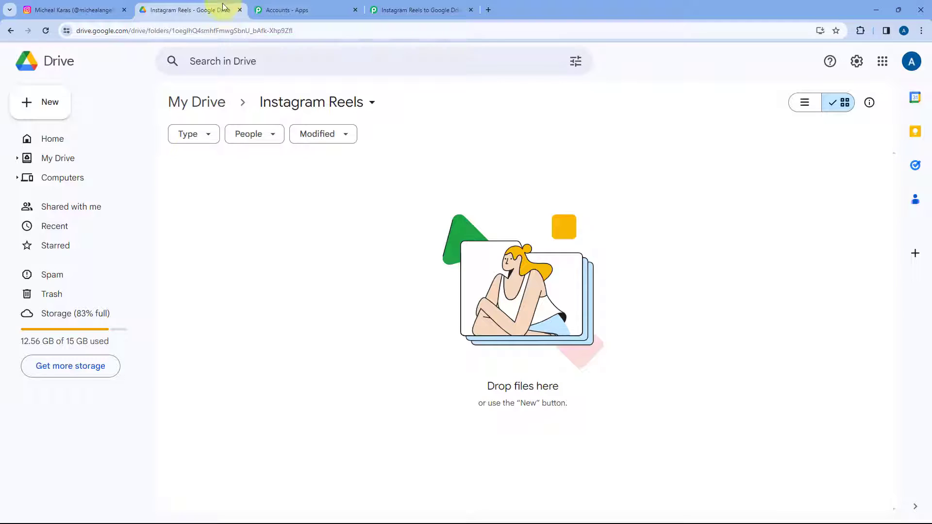
{"action": "left_click", "coordinate": [437, 5]}
{"action": "scroll", "coordinate": [480, 146], "scroll_direction": "up", "scroll_amount": 6}
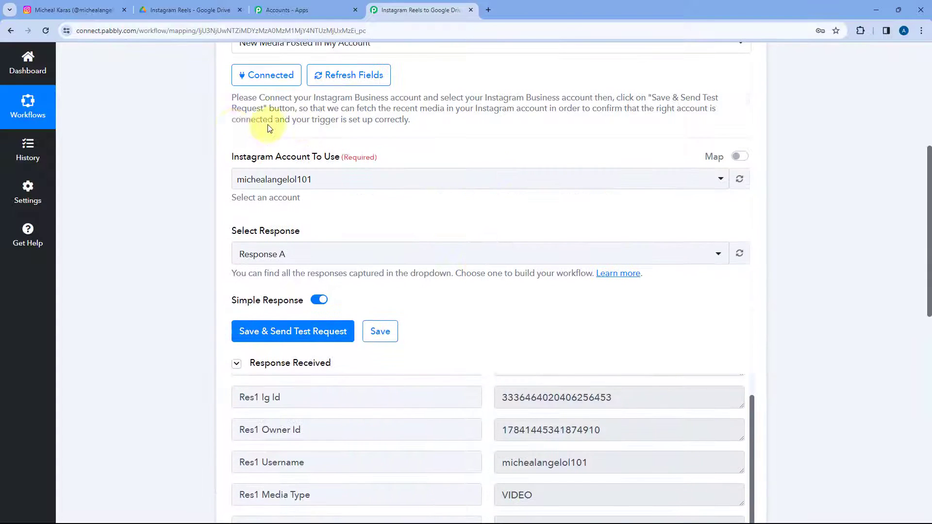
{"action": "scroll", "coordinate": [297, 128], "scroll_direction": "up", "scroll_amount": 3}
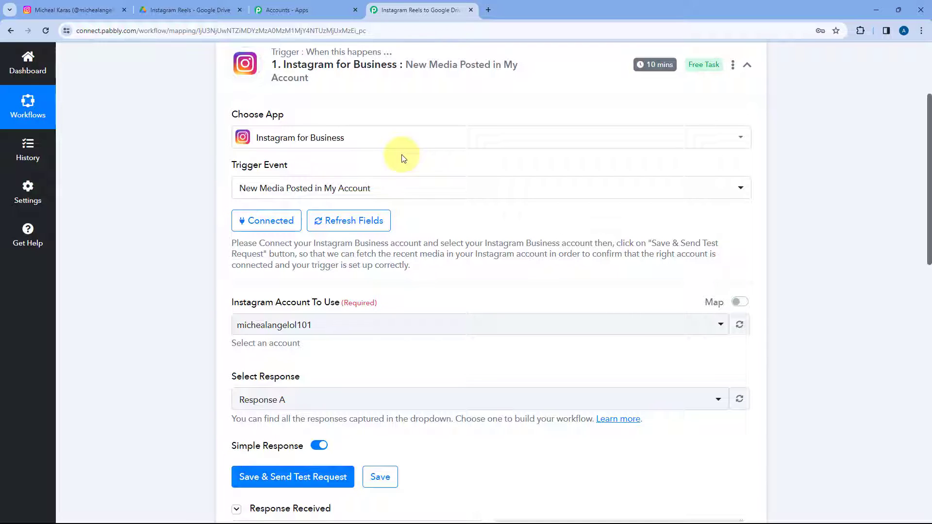
{"action": "scroll", "coordinate": [486, 194], "scroll_direction": "down", "scroll_amount": 8}
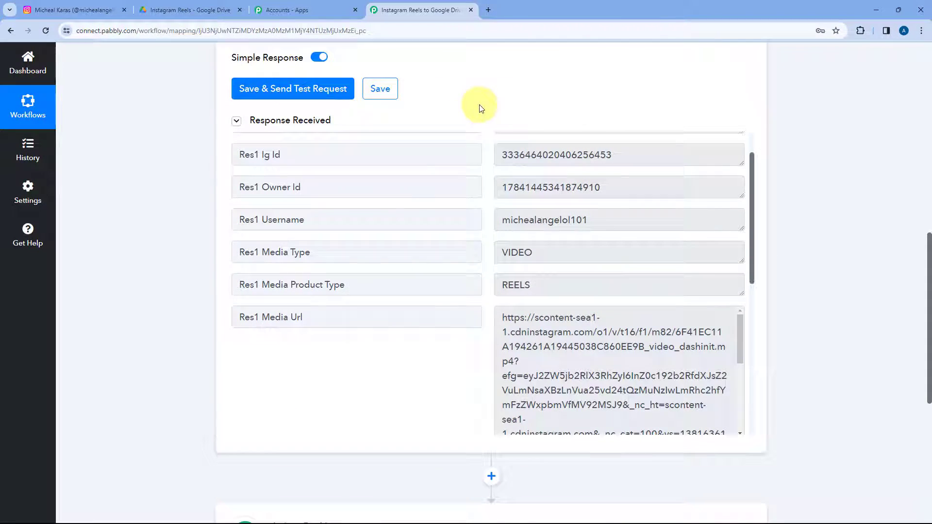
{"action": "left_click", "coordinate": [183, 9]}
{"action": "left_click", "coordinate": [478, 9]}
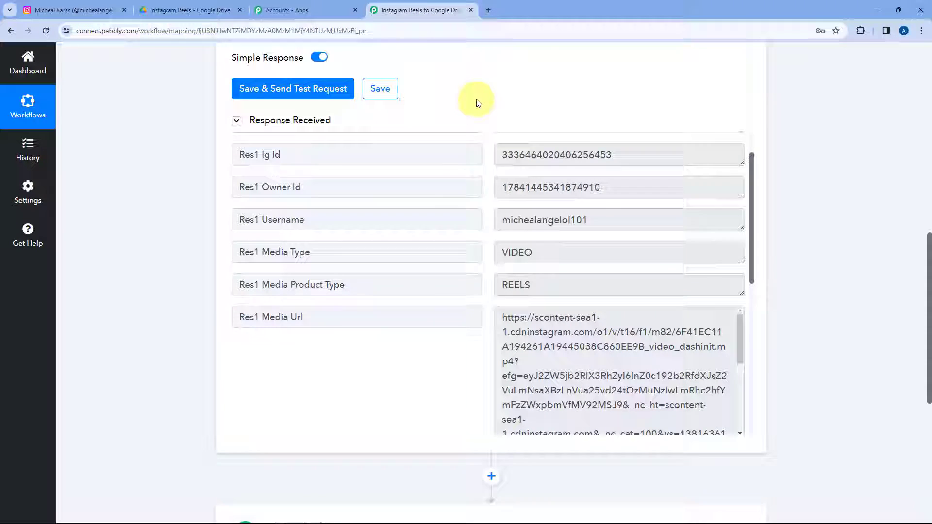
Examine the Res1 Media Product Type label and its value in the trigger response as the basis for filtering
{"action": "scroll", "coordinate": [485, 82], "scroll_direction": "down", "scroll_amount": 3}
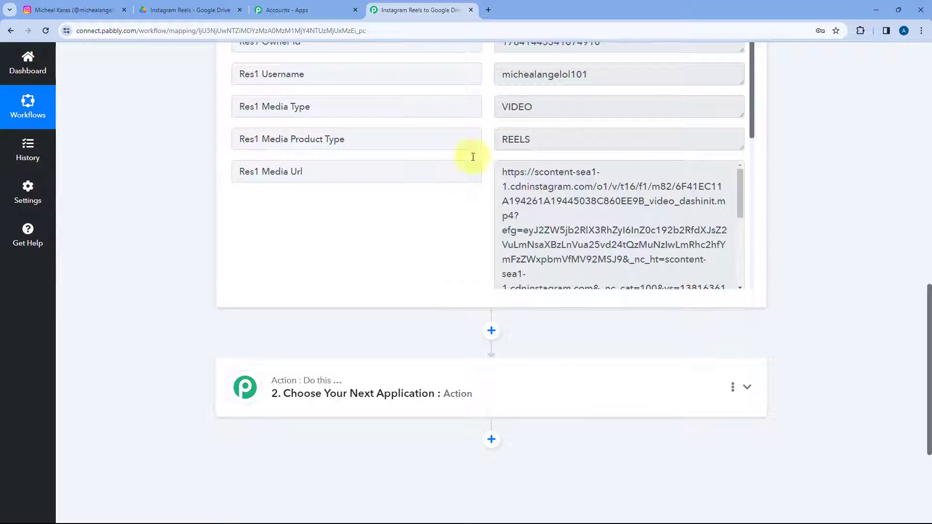
{"action": "left_click_drag", "start_coordinate": [387, 138], "coordinate": [261, 139]}
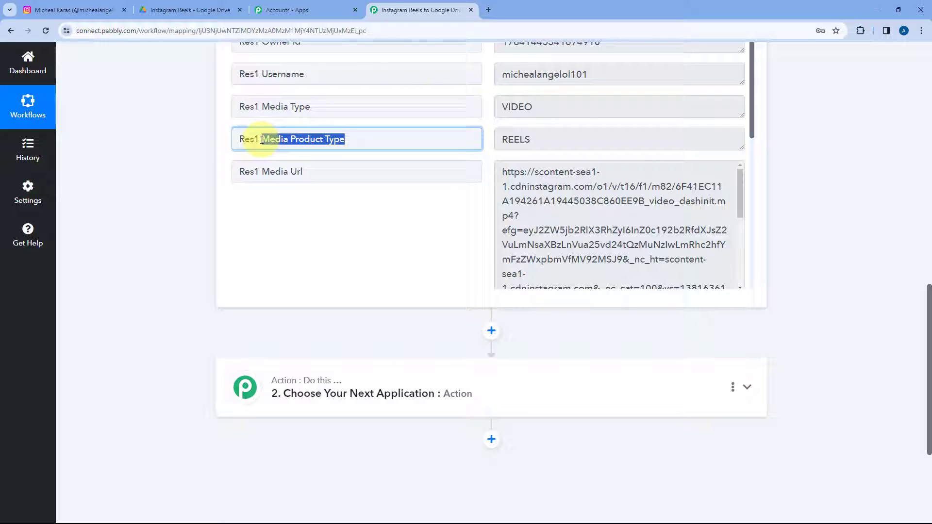
{"action": "left_click_drag", "start_coordinate": [603, 132], "coordinate": [485, 137]}
{"action": "left_click", "coordinate": [485, 138]}
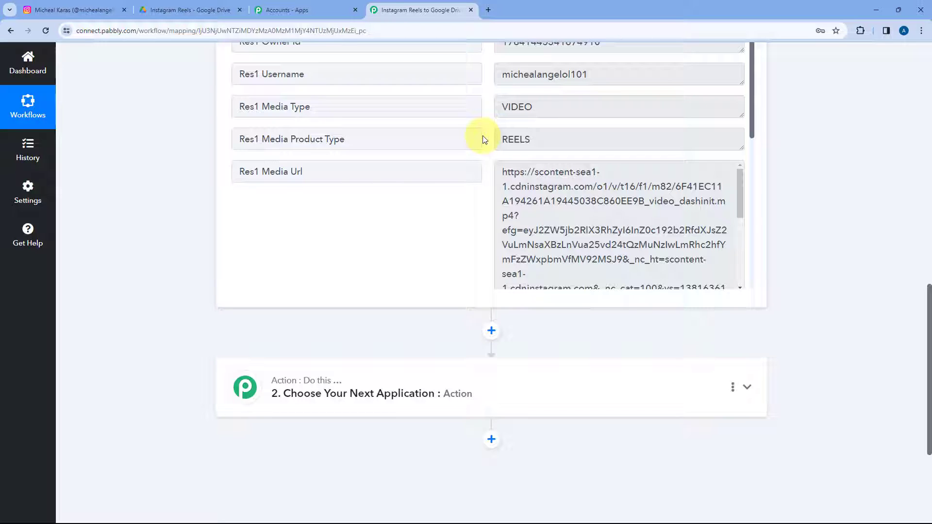
{"action": "left_click_drag", "start_coordinate": [383, 133], "coordinate": [263, 138]}
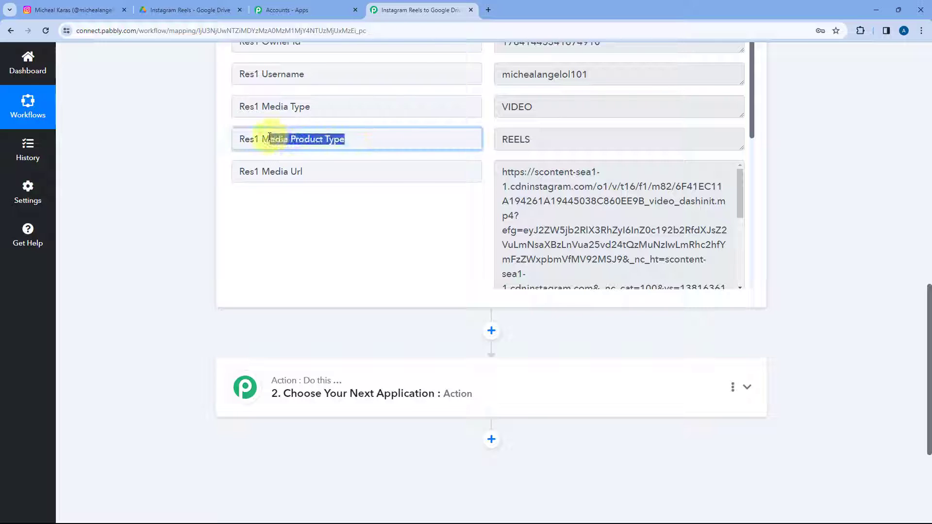
{"action": "left_click_drag", "start_coordinate": [535, 137], "coordinate": [486, 138]}
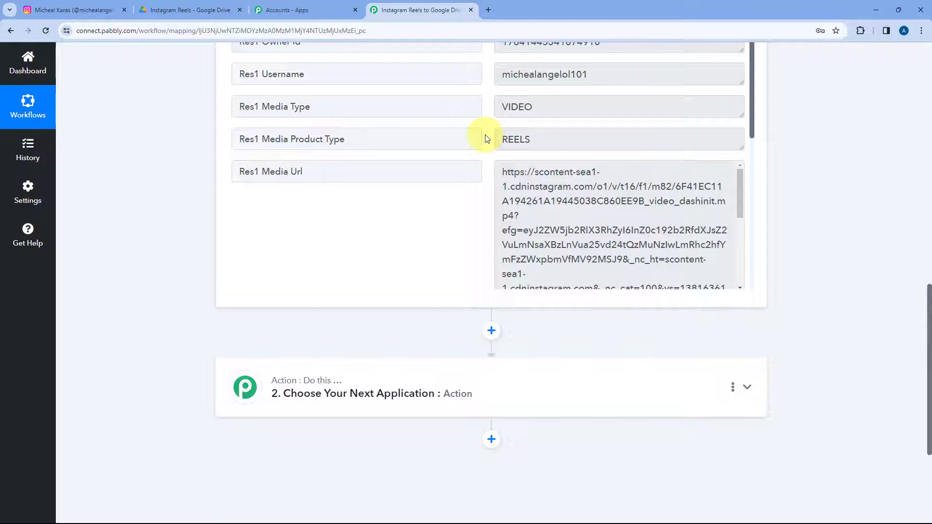
Set up the second workflow step as Filter by Pabbly with the Filter Values action event and connect it
{"action": "scroll", "coordinate": [266, 239], "scroll_direction": "down", "scroll_amount": 4}
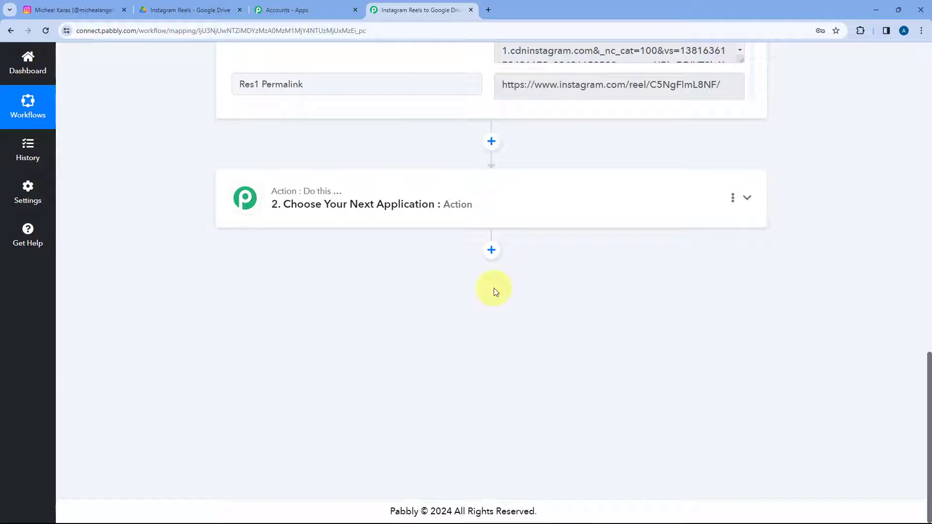
{"action": "left_click", "coordinate": [501, 210]}
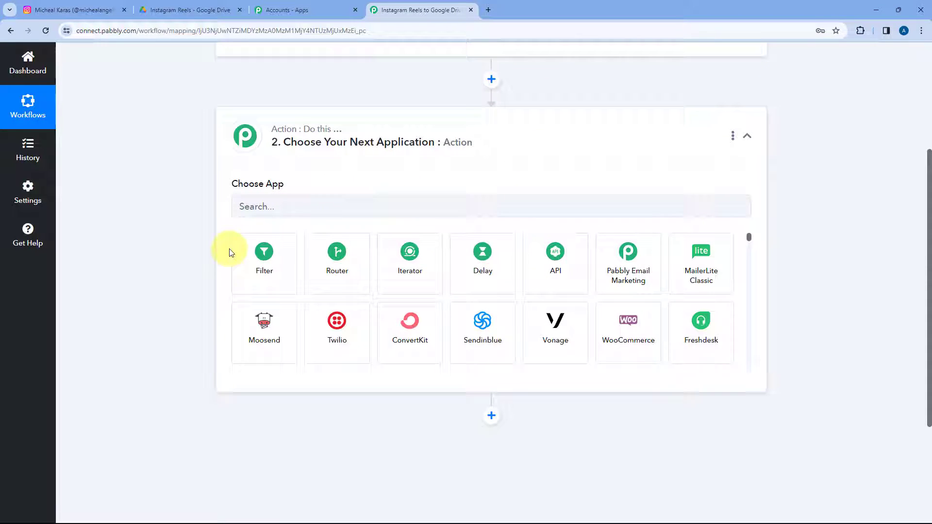
{"action": "left_click", "coordinate": [252, 269]}
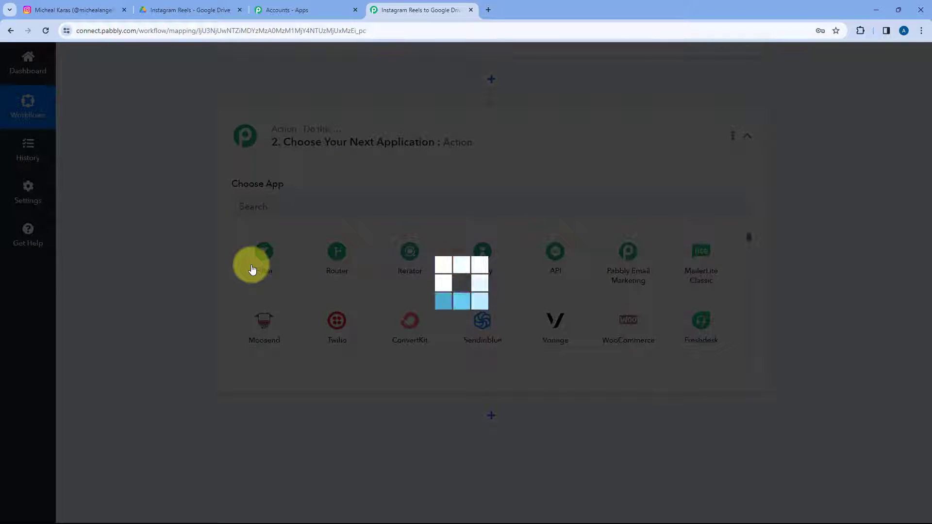
{"action": "scroll", "coordinate": [223, 187], "scroll_direction": "down", "scroll_amount": 2}
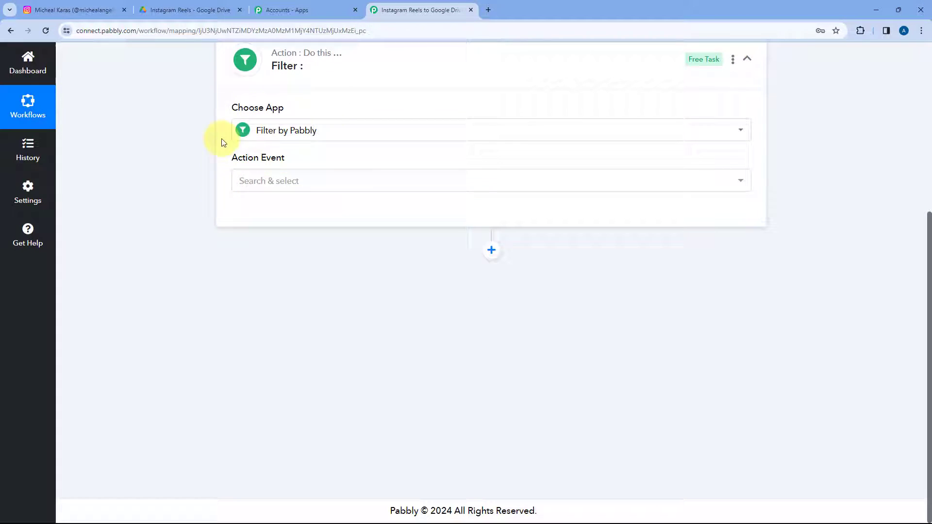
{"action": "left_click", "coordinate": [329, 181]}
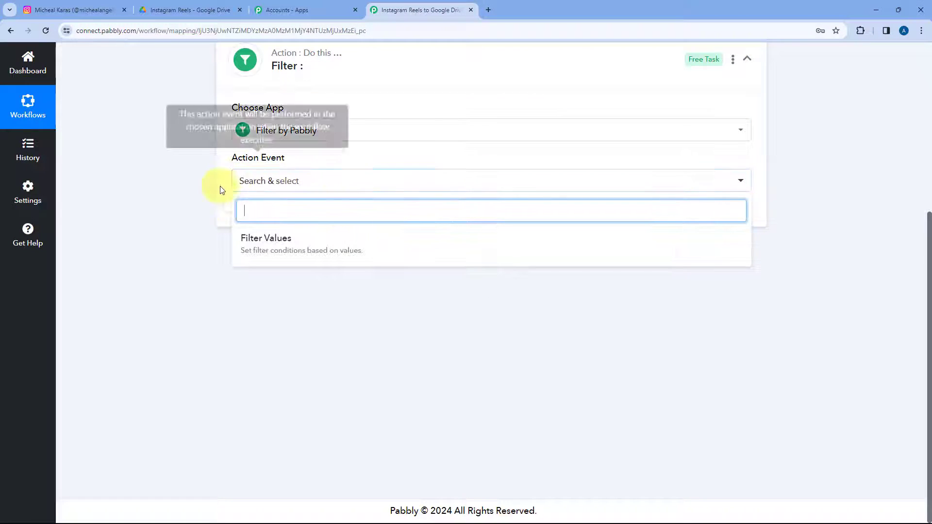
{"action": "left_click", "coordinate": [379, 244]}
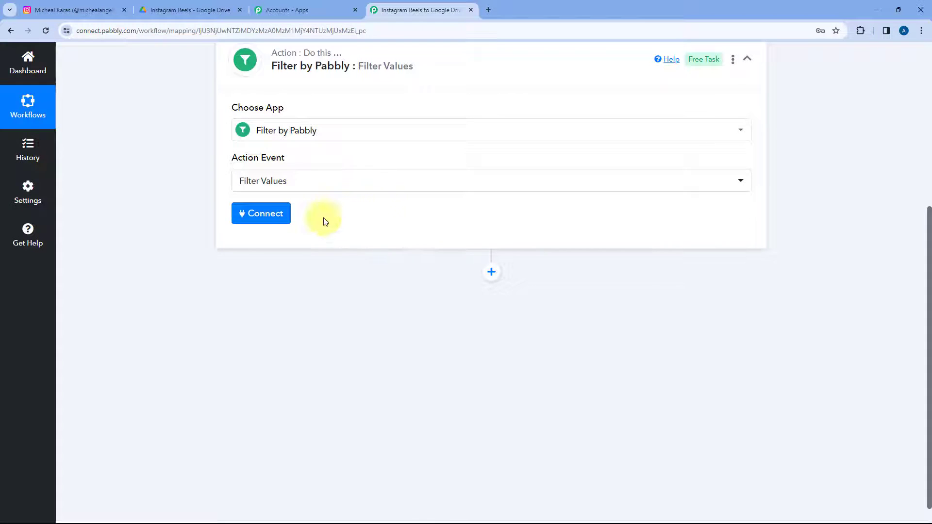
{"action": "left_click", "coordinate": [271, 217]}
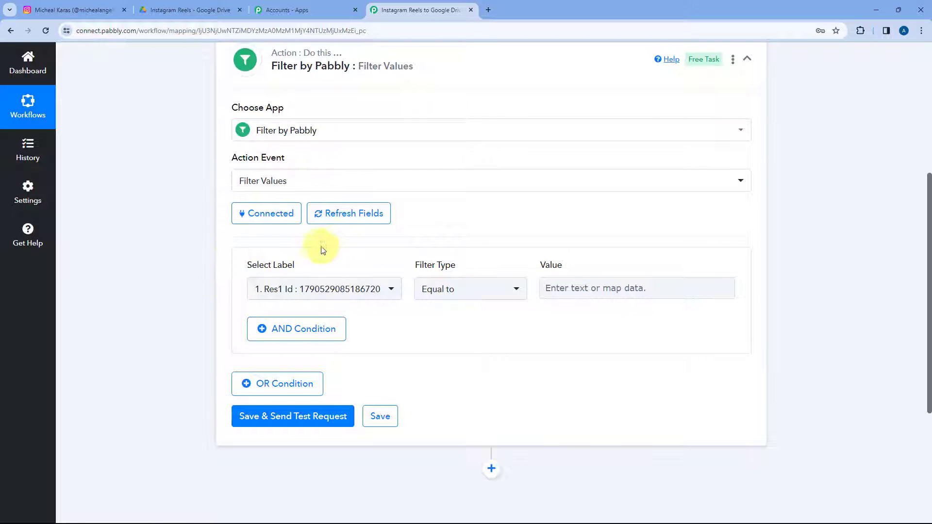
Define the filter condition as Res1 Media Product Type from the Instagram trigger, Equal to, with the value REELS
{"action": "scroll", "coordinate": [330, 229], "scroll_direction": "down", "scroll_amount": 1}
{"action": "left_click", "coordinate": [378, 240]}
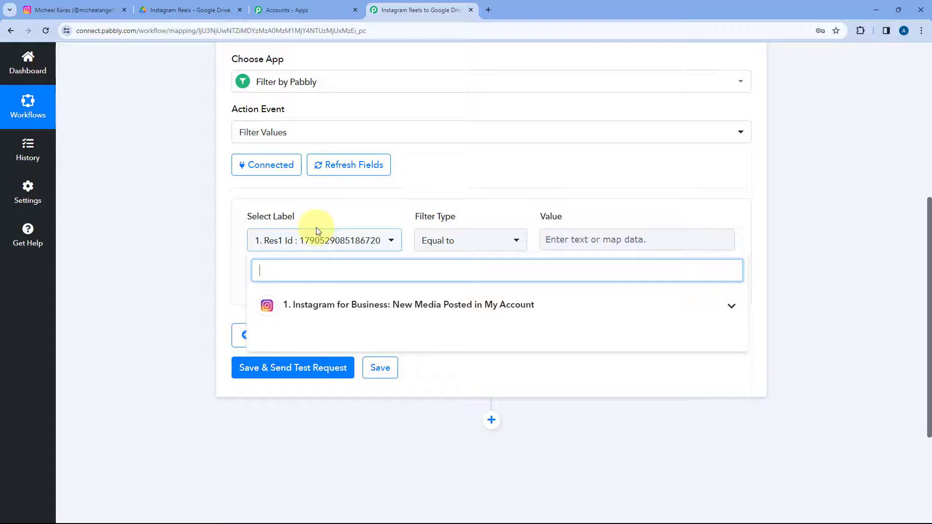
{"action": "scroll", "coordinate": [220, 228], "scroll_direction": "down", "scroll_amount": 2}
{"action": "left_click", "coordinate": [394, 207]}
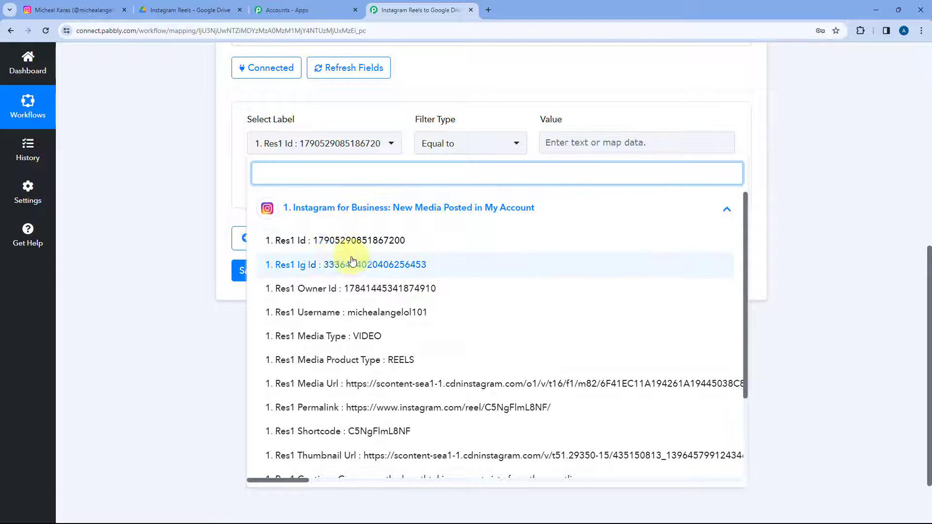
{"action": "left_click", "coordinate": [355, 365]}
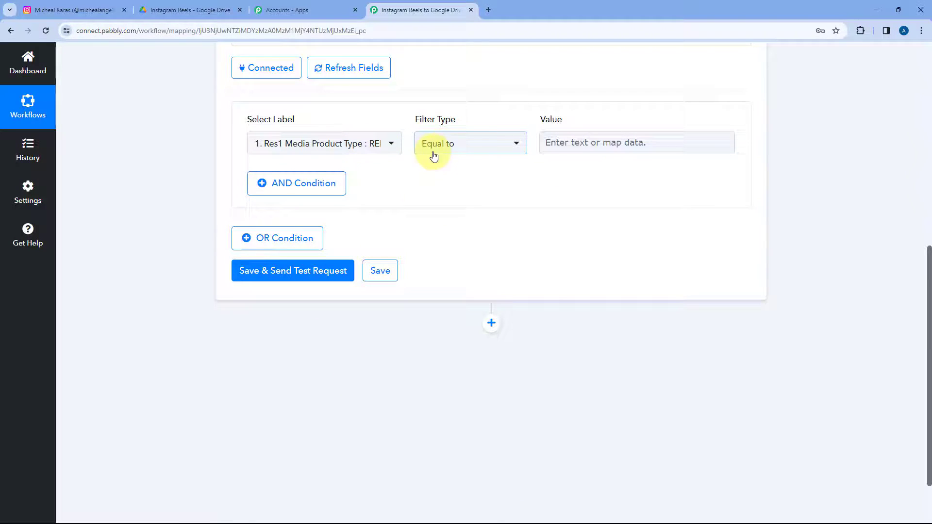
{"action": "left_click", "coordinate": [588, 142]}
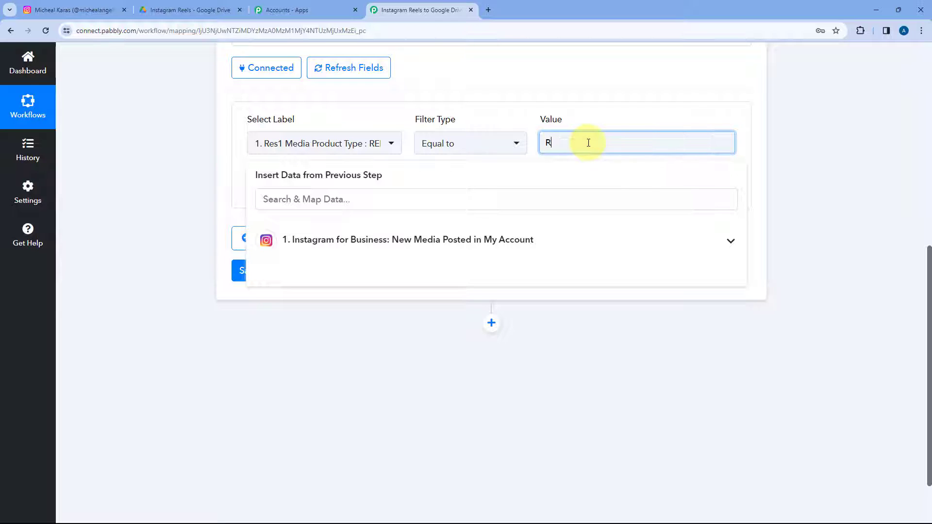
{"action": "left_click", "coordinate": [537, 122]}
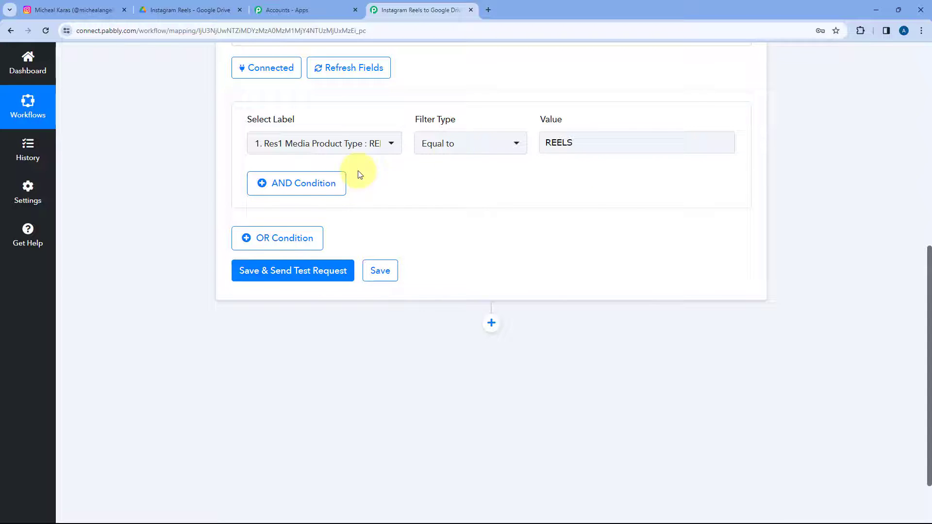
Save the Filter by Pabbly step, send its test request, and review the condition together with the received response
{"action": "left_click", "coordinate": [299, 272]}
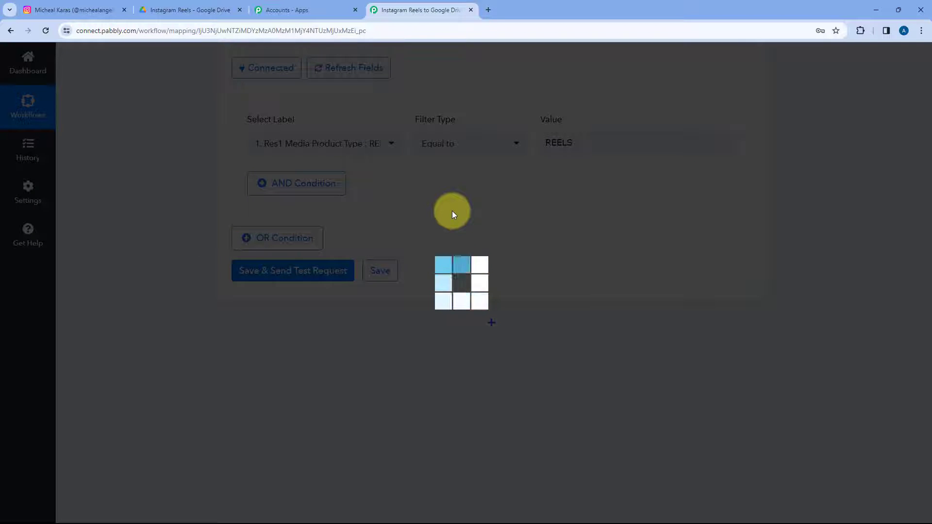
{"action": "scroll", "coordinate": [478, 252], "scroll_direction": "down", "scroll_amount": 3}
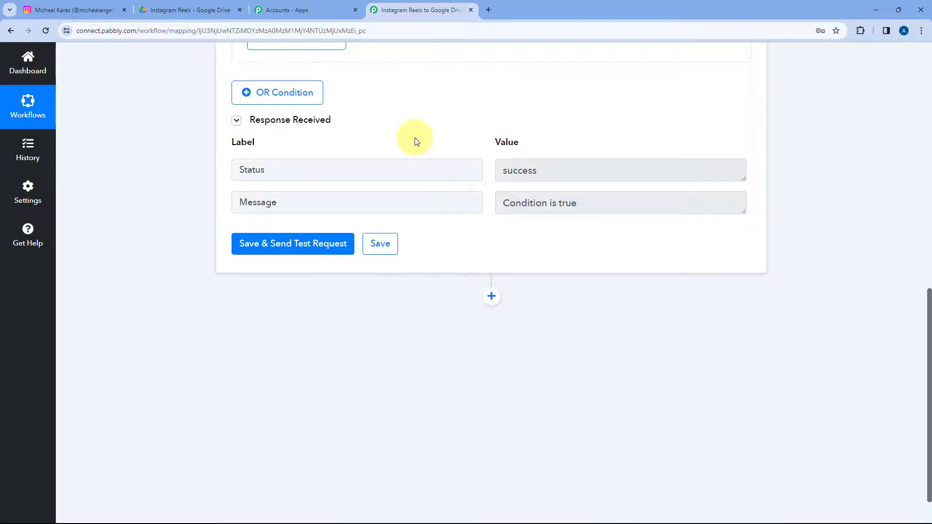
{"action": "scroll", "coordinate": [462, 139], "scroll_direction": "up", "scroll_amount": 4}
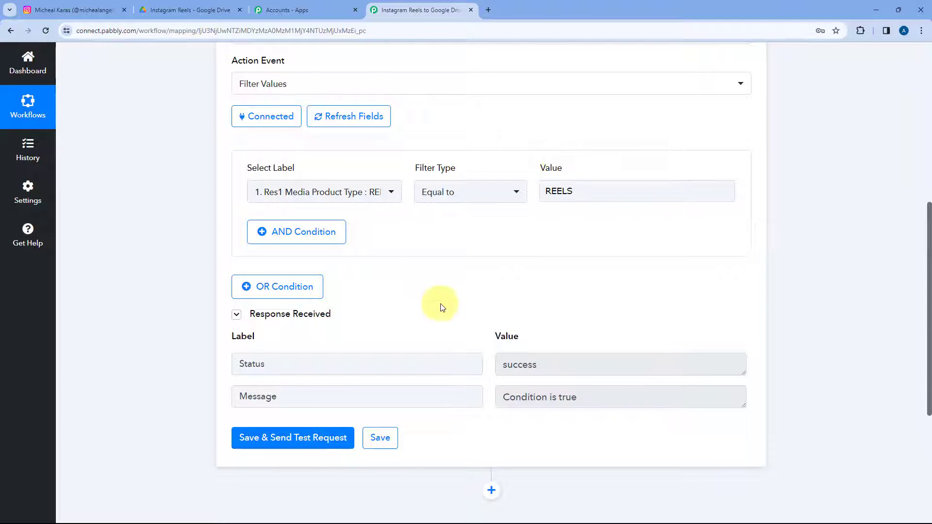
{"action": "scroll", "coordinate": [516, 252], "scroll_direction": "up", "scroll_amount": 6}
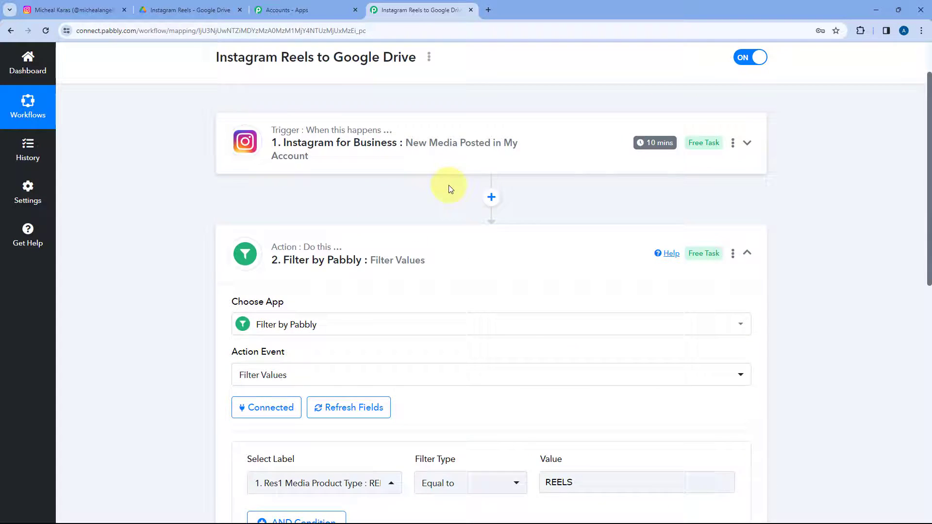
{"action": "scroll", "coordinate": [427, 250], "scroll_direction": "down", "scroll_amount": 4}
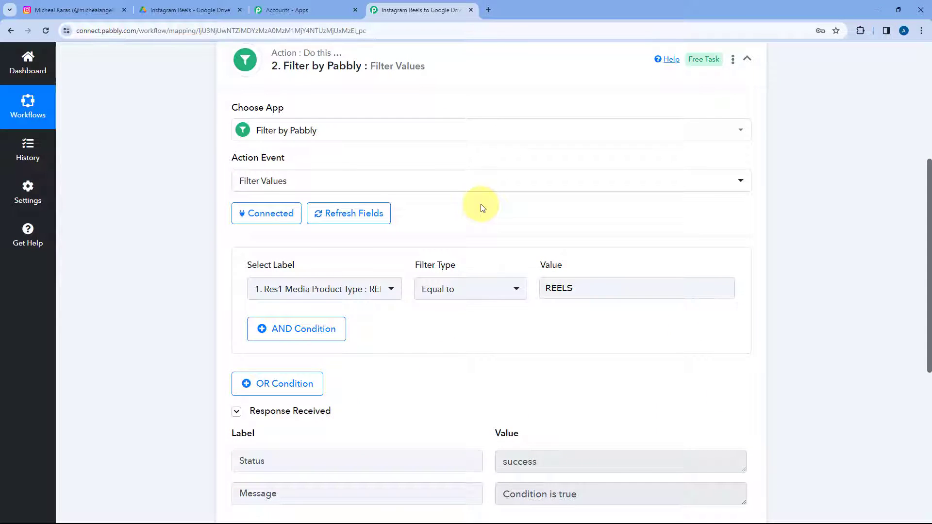
{"action": "scroll", "coordinate": [491, 216], "scroll_direction": "down", "scroll_amount": 4}
{"action": "scroll", "coordinate": [476, 218], "scroll_direction": "down", "scroll_amount": 3}
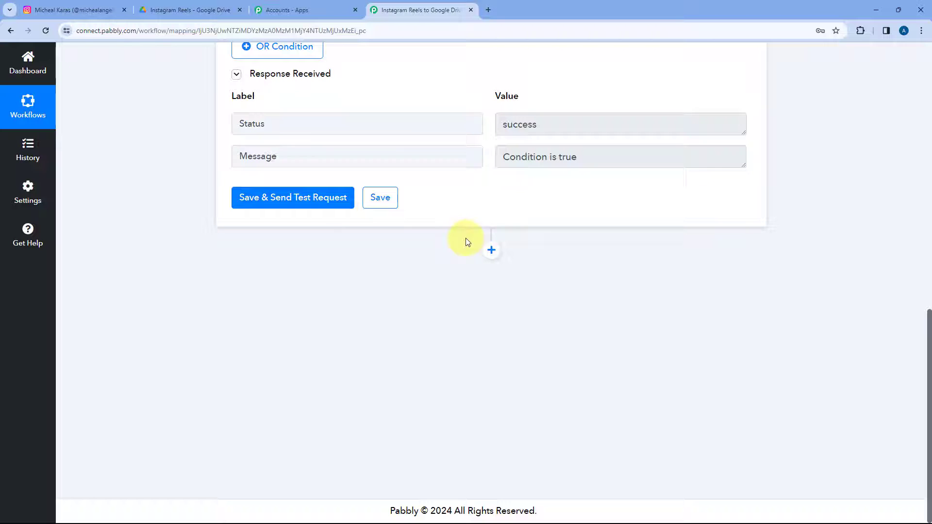
Add a third workflow step using Google Drive with the Upload a File action event
{"action": "left_click", "coordinate": [491, 251]}
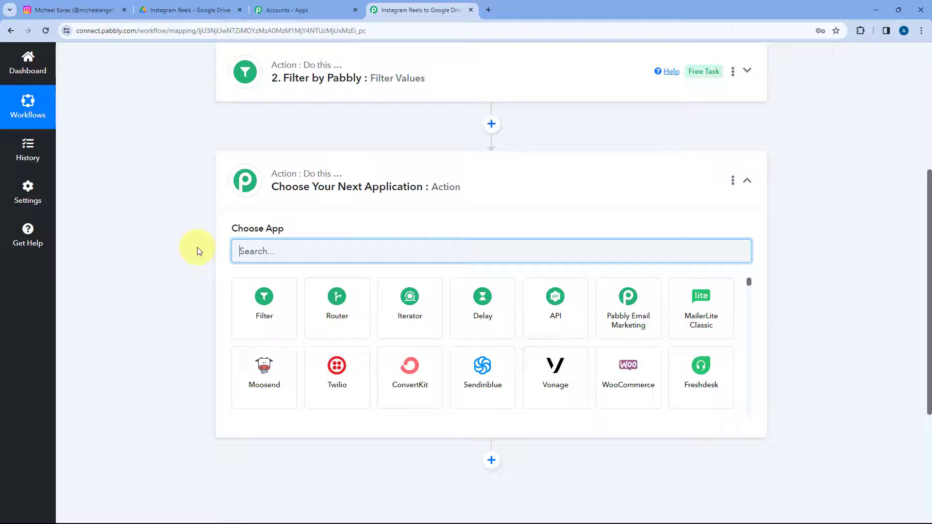
{"action": "type", "text": "Google Drive"}
{"action": "left_click", "coordinate": [243, 299]}
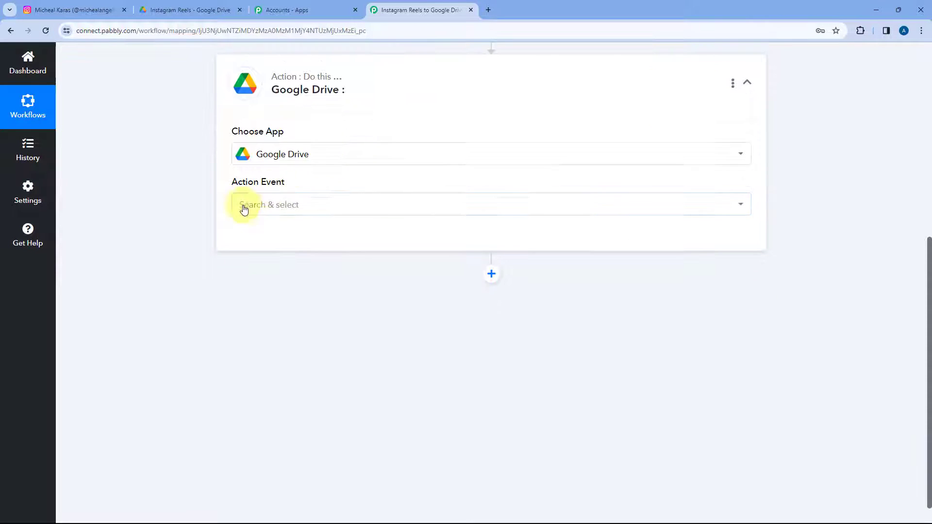
{"action": "left_click", "coordinate": [273, 201]}
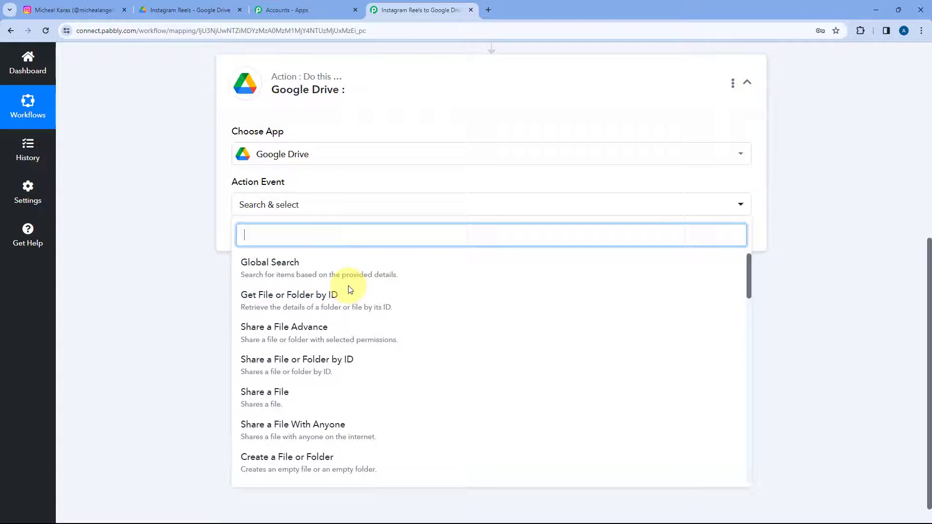
{"action": "scroll", "coordinate": [352, 289], "scroll_direction": "down", "scroll_amount": 7}
{"action": "scroll", "coordinate": [349, 290], "scroll_direction": "down", "scroll_amount": 1}
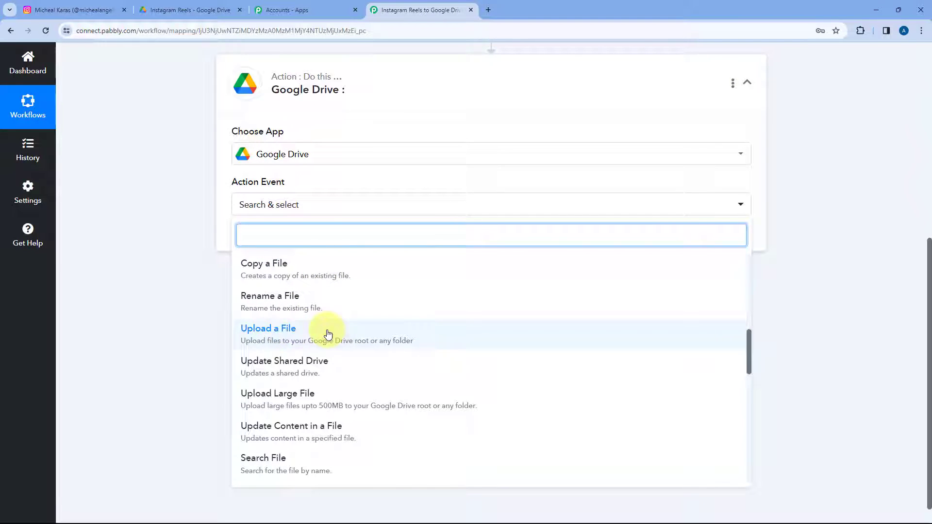
{"action": "left_click", "coordinate": [305, 335]}
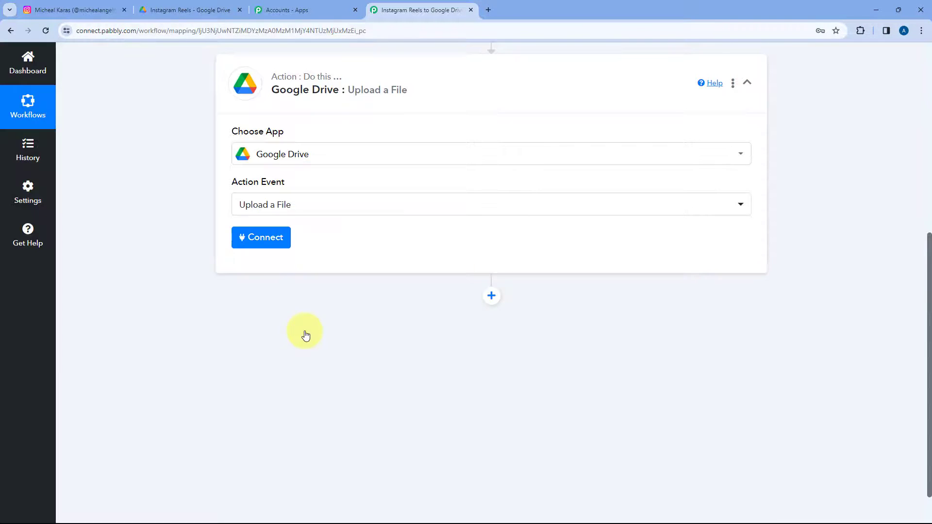
Connect Google Drive through a new connection and authorize Pabbly Connect Drive's access to the Google account
{"action": "left_click", "coordinate": [266, 244]}
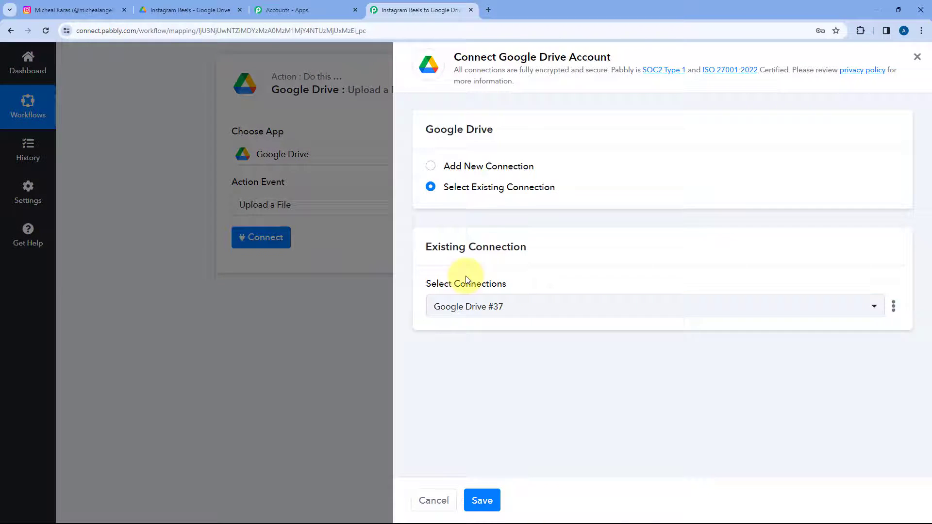
{"action": "left_click", "coordinate": [429, 169]}
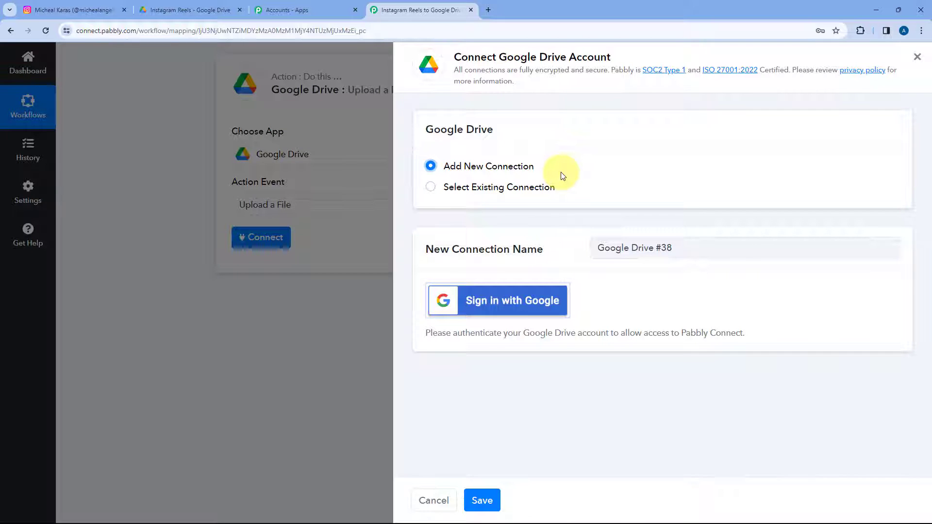
{"action": "left_click", "coordinate": [499, 305]}
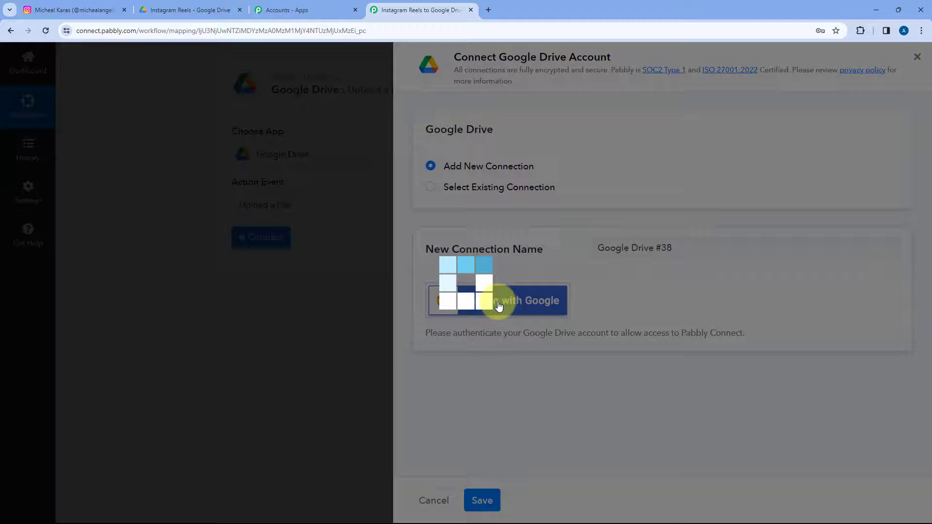
{"action": "left_click", "coordinate": [265, 242]}
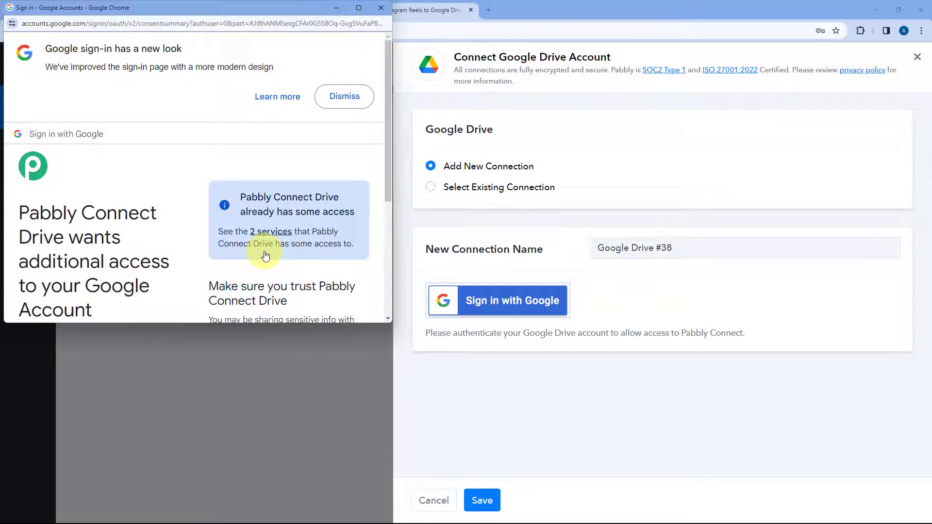
{"action": "scroll", "coordinate": [265, 254], "scroll_direction": "down", "scroll_amount": 4}
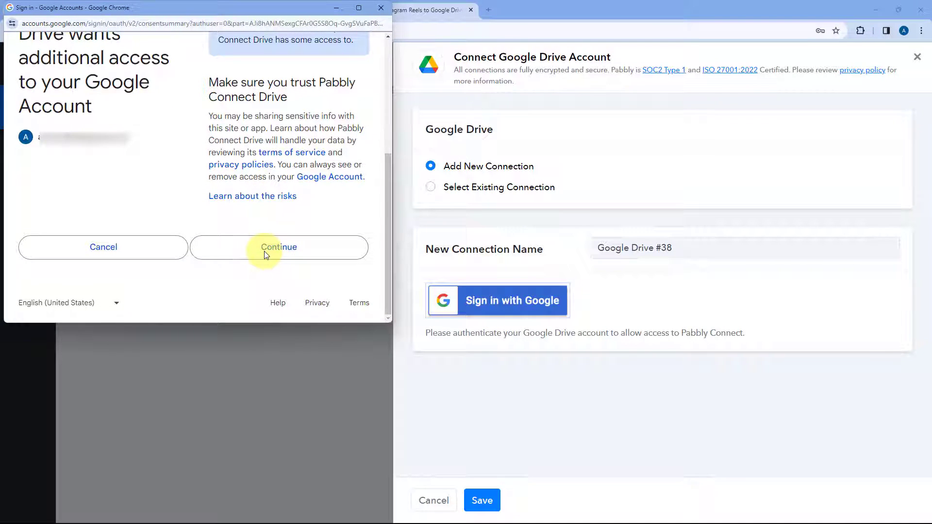
{"action": "left_click", "coordinate": [265, 252]}
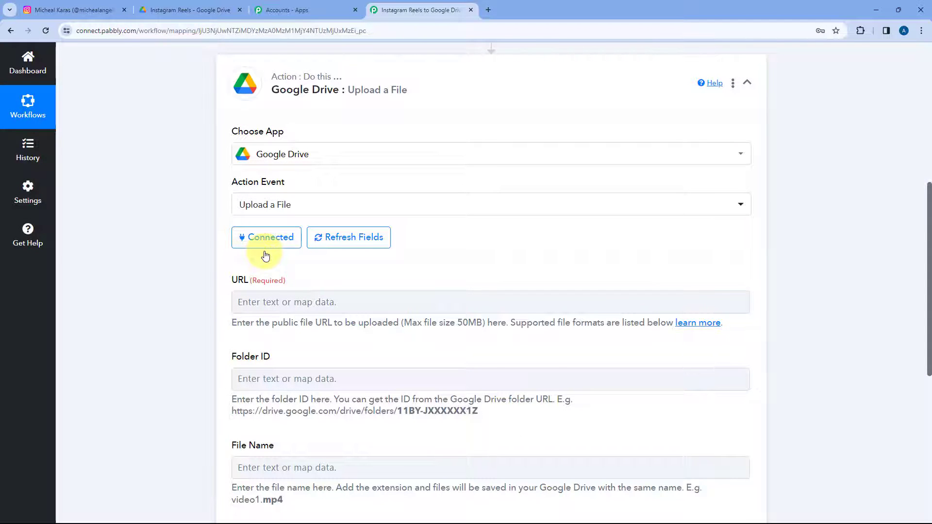
Review the Upload a File fields and examine the Res1 Media Url label and value in the Instagram trigger response
{"action": "scroll", "coordinate": [265, 256], "scroll_direction": "down", "scroll_amount": 2}
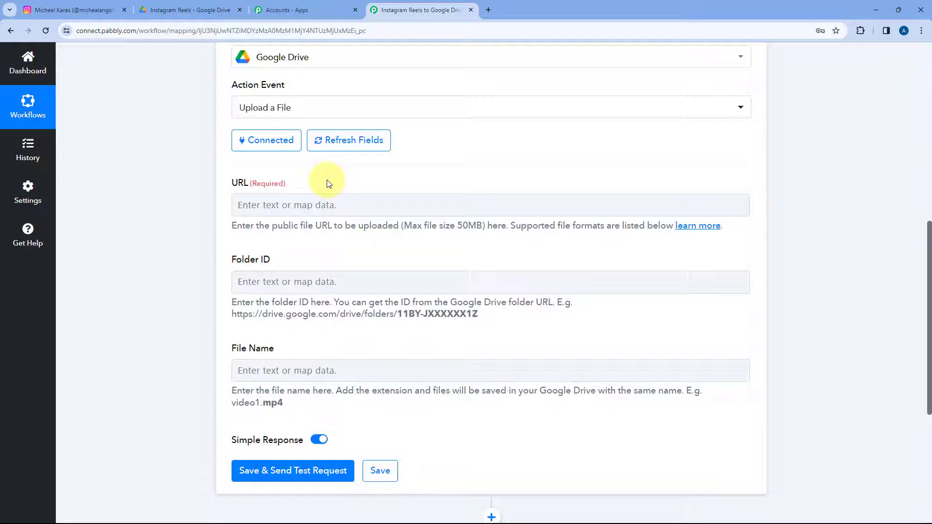
{"action": "scroll", "coordinate": [478, 190], "scroll_direction": "up", "scroll_amount": 9}
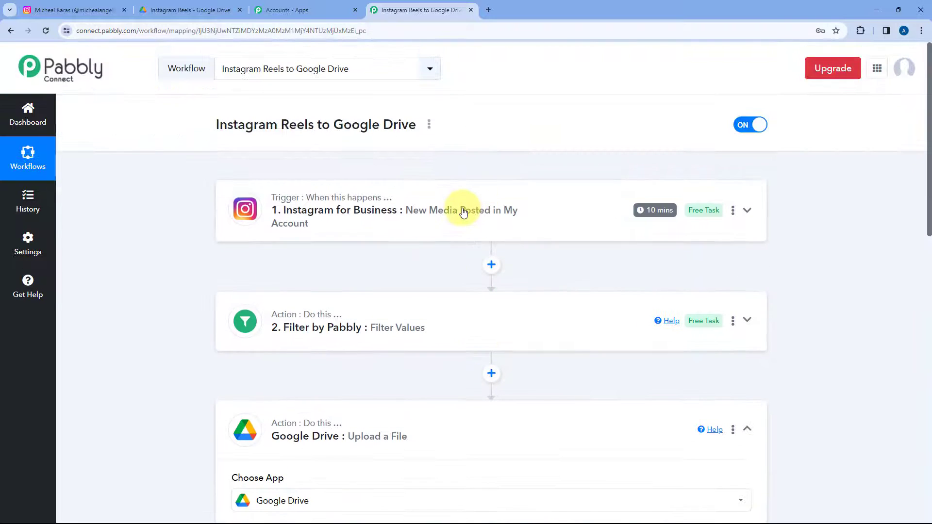
{"action": "left_click", "coordinate": [462, 212]}
{"action": "scroll", "coordinate": [183, 245], "scroll_direction": "down", "scroll_amount": 8}
{"action": "scroll", "coordinate": [184, 238], "scroll_direction": "down", "scroll_amount": 2}
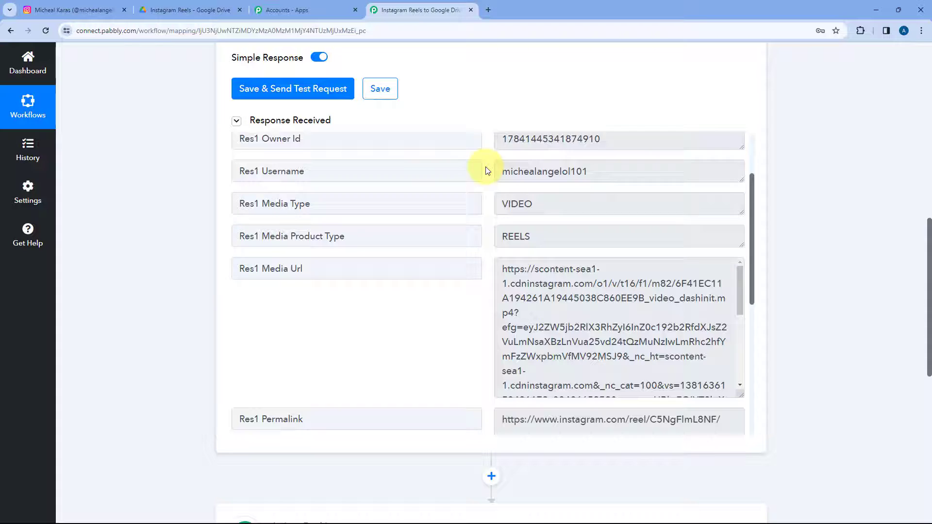
{"action": "scroll", "coordinate": [485, 170], "scroll_direction": "down", "scroll_amount": 1}
{"action": "left_click", "coordinate": [327, 217]}
{"action": "key", "text": "ctrl+shift+Left"}
{"action": "key", "text": "ctrl+shift+Left"}
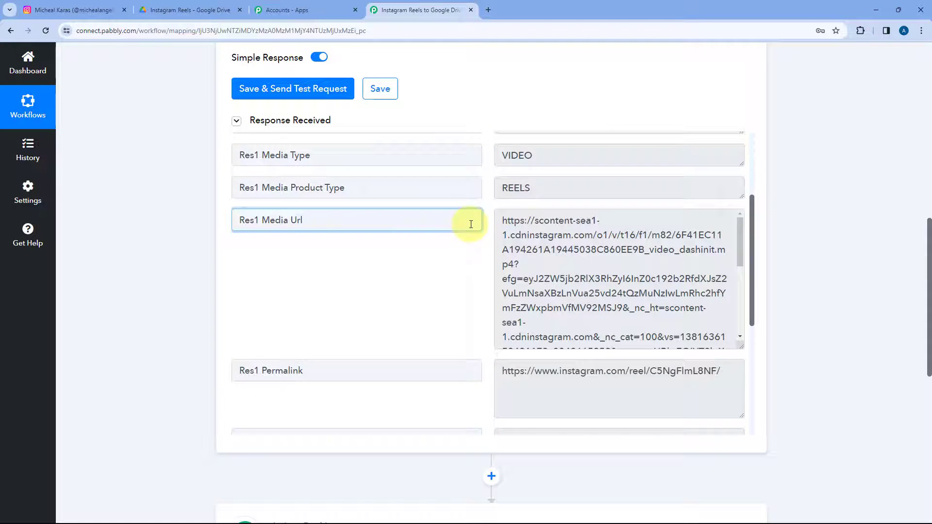
{"action": "left_click_drag", "start_coordinate": [503, 220], "coordinate": [713, 351]}
{"action": "left_click", "coordinate": [703, 335]}
{"action": "scroll", "coordinate": [196, 238], "scroll_direction": "down", "scroll_amount": 4}
{"action": "scroll", "coordinate": [202, 242], "scroll_direction": "down", "scroll_amount": 5}
{"action": "left_click", "coordinate": [488, 202]}
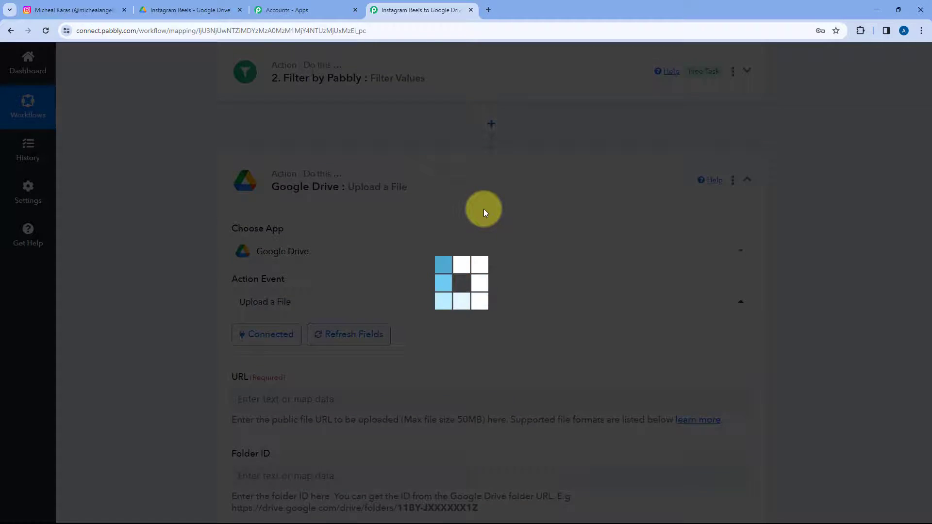
Map the Google Drive upload's URL field to Res1 Media Url from the Instagram for Business trigger
{"action": "scroll", "coordinate": [485, 214], "scroll_direction": "down", "scroll_amount": 5}
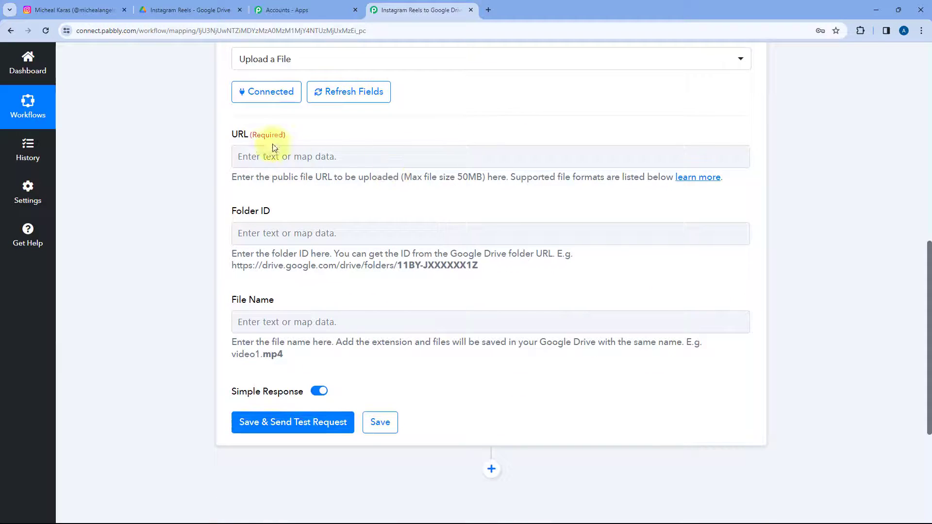
{"action": "left_click", "coordinate": [244, 155]}
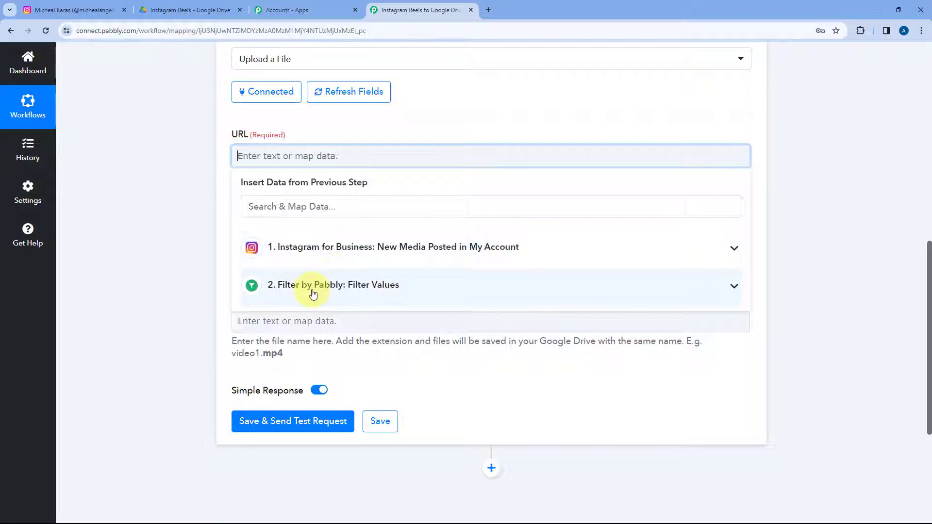
{"action": "left_click", "coordinate": [309, 248]}
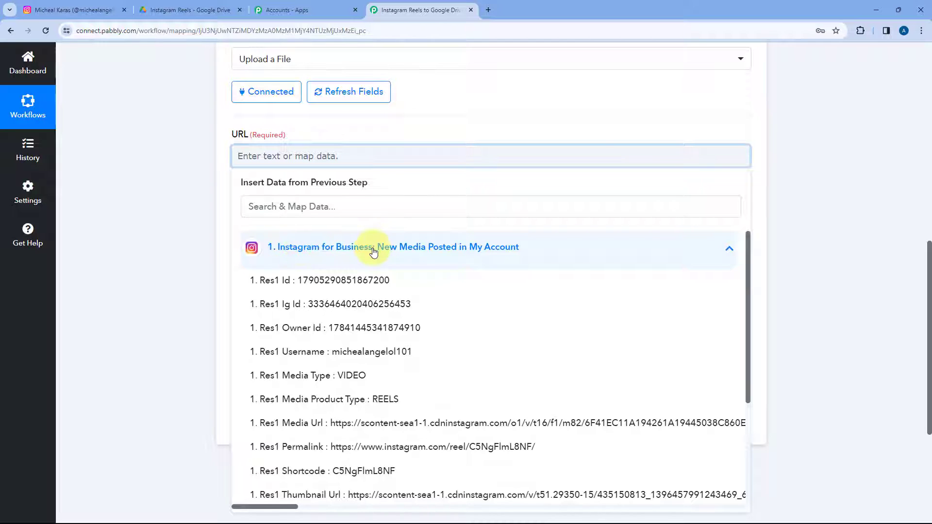
{"action": "scroll", "coordinate": [342, 341], "scroll_direction": "down", "scroll_amount": 1}
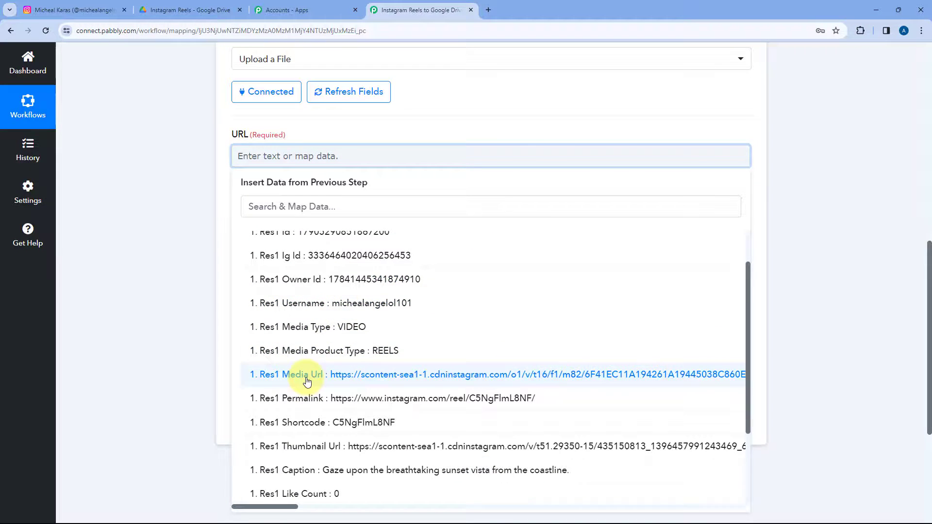
{"action": "left_click", "coordinate": [307, 381]}
{"action": "left_click", "coordinate": [334, 127]}
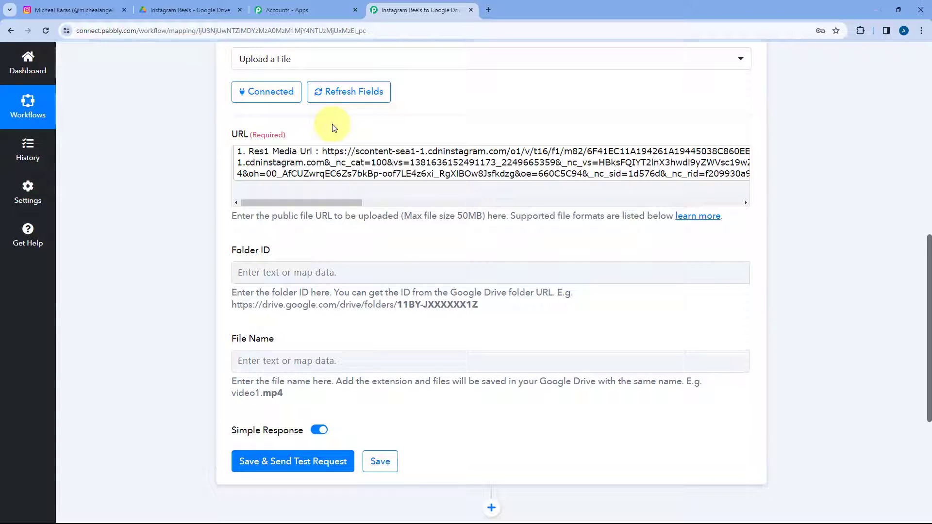
Copy the Instagram Reels folder's ID from its Google Drive address and paste it as the upload step's Folder ID in Pabbly Connect
{"action": "scroll", "coordinate": [335, 169], "scroll_direction": "down", "scroll_amount": 1}
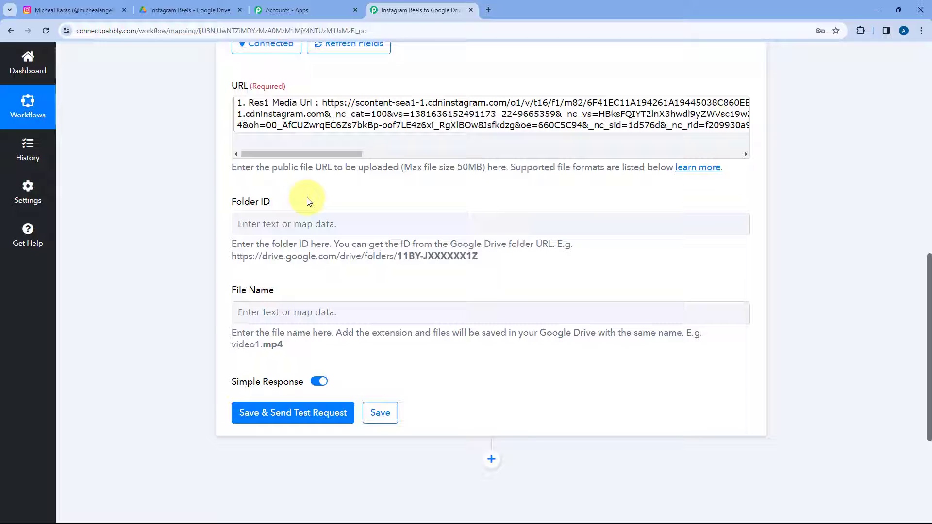
{"action": "left_click", "coordinate": [190, 10]}
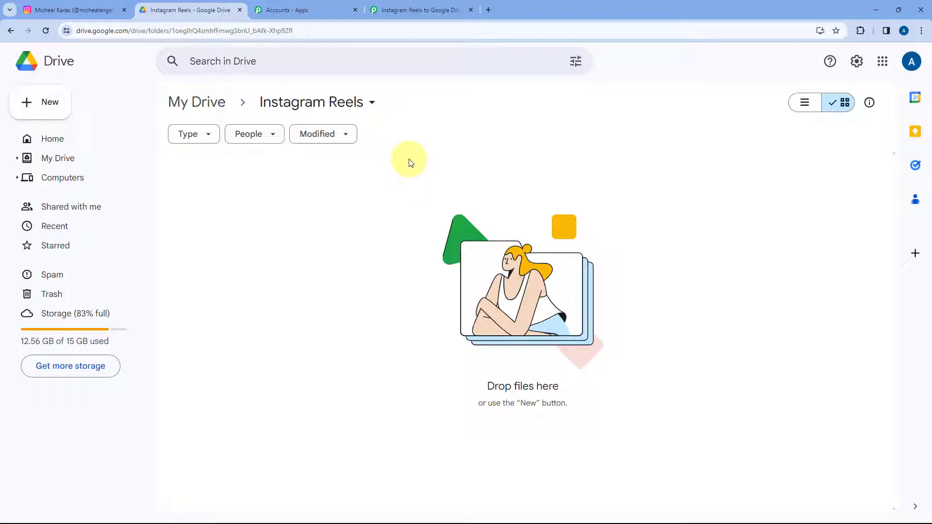
{"action": "left_click", "coordinate": [226, 31]}
{"action": "double_click", "coordinate": [198, 30]}
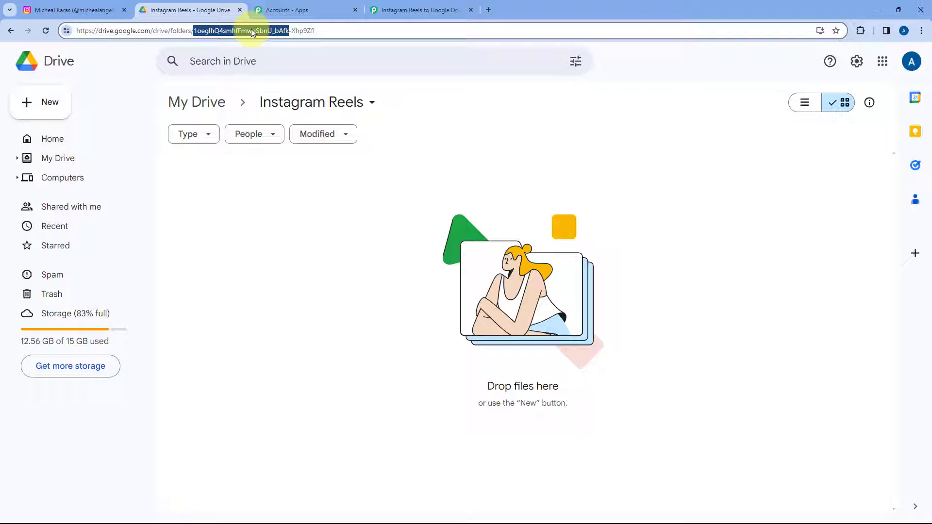
{"action": "left_click_drag", "start_coordinate": [330, 30], "coordinate": [196, 38]}
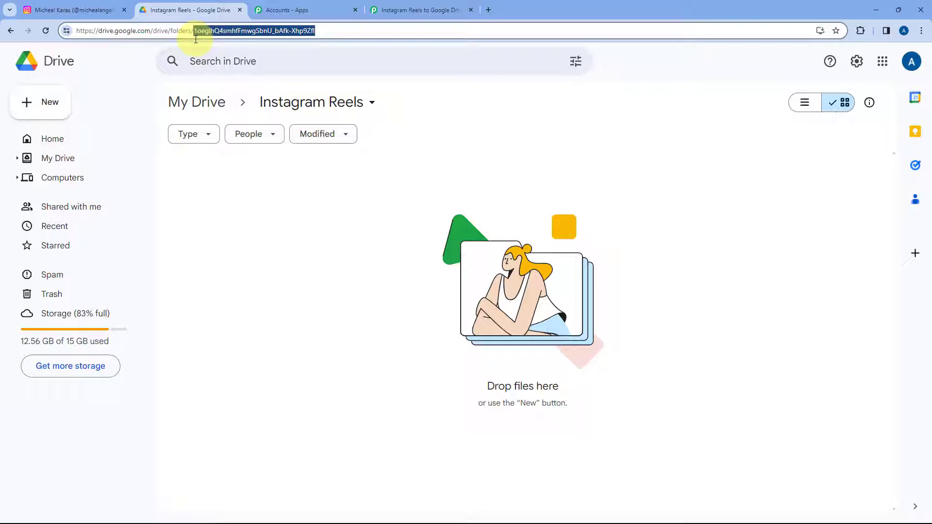
{"action": "right_click", "coordinate": [253, 31]}
{"action": "left_click", "coordinate": [294, 116]}
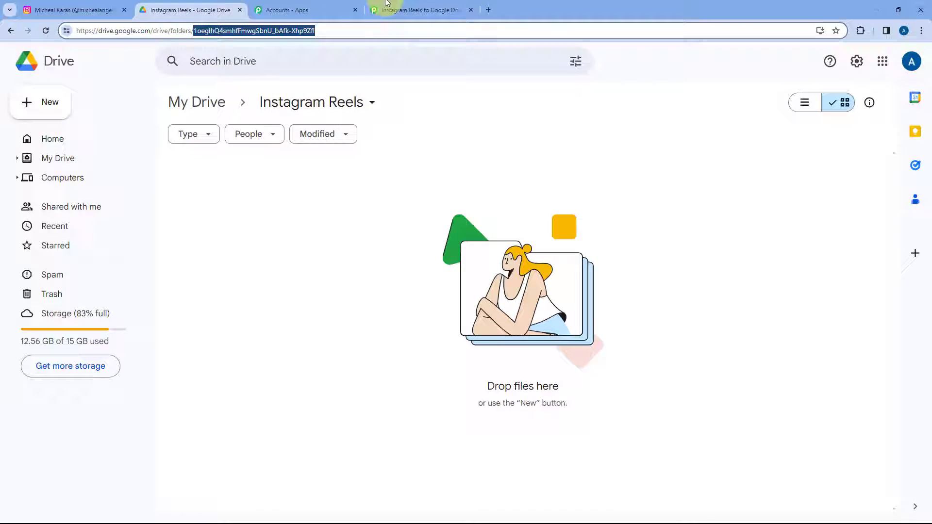
{"action": "left_click", "coordinate": [373, 10]}
{"action": "right_click", "coordinate": [281, 222]}
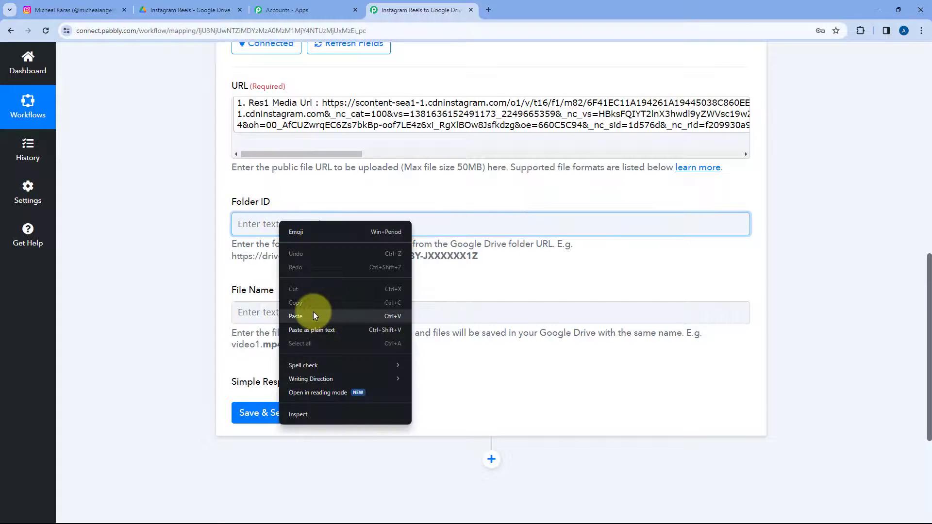
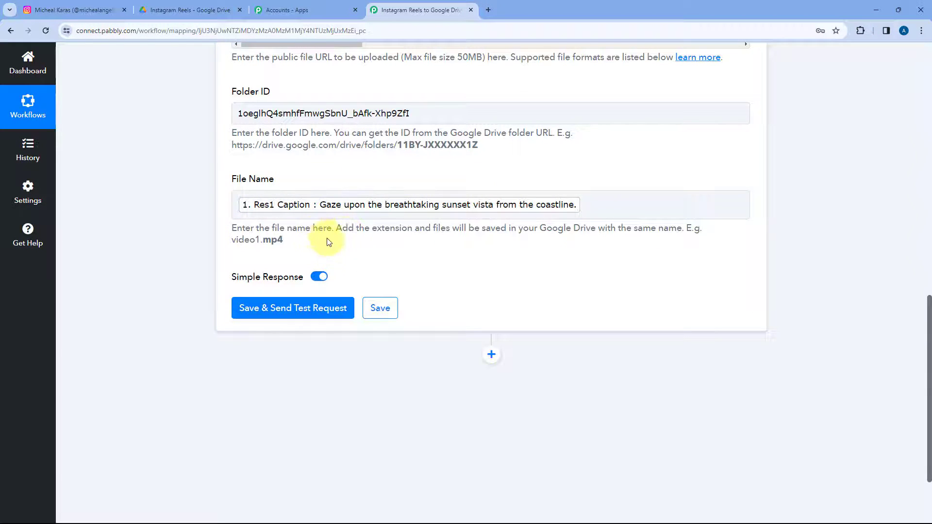
Read the File Name field's hint about adding the file extension to the name
{"action": "left_click_drag", "start_coordinate": [334, 228], "coordinate": [551, 252]}
{"action": "left_click", "coordinate": [428, 249]}
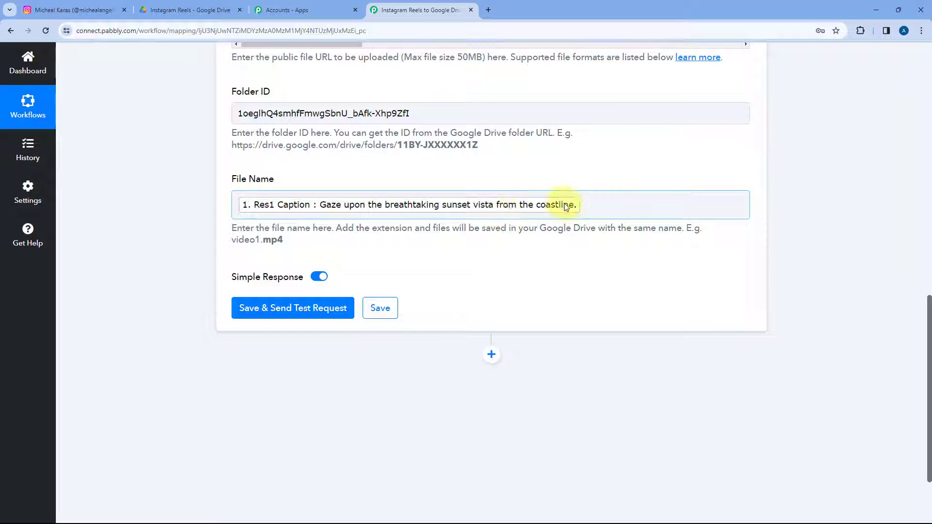
Append mp4 after the mapped Res1 Caption in the upload step's File Name and check it against the extension example in the hint
{"action": "left_click", "coordinate": [584, 209]}
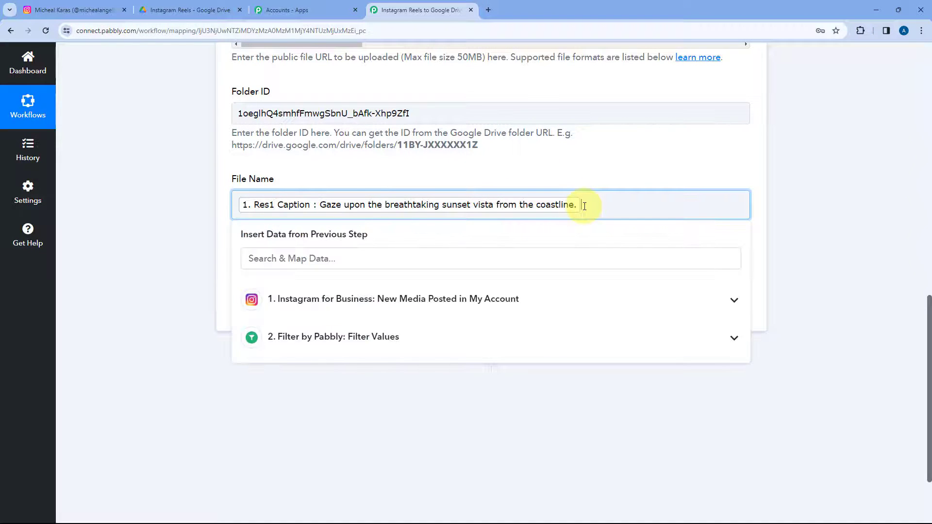
{"action": "type", "text": "mp4"}
{"action": "left_click", "coordinate": [562, 177]}
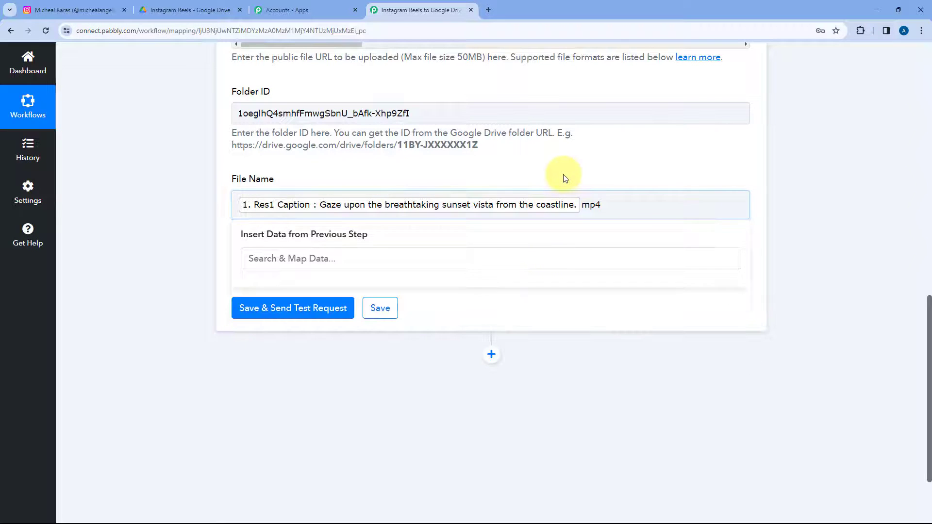
{"action": "left_click_drag", "start_coordinate": [261, 243], "coordinate": [298, 246]}
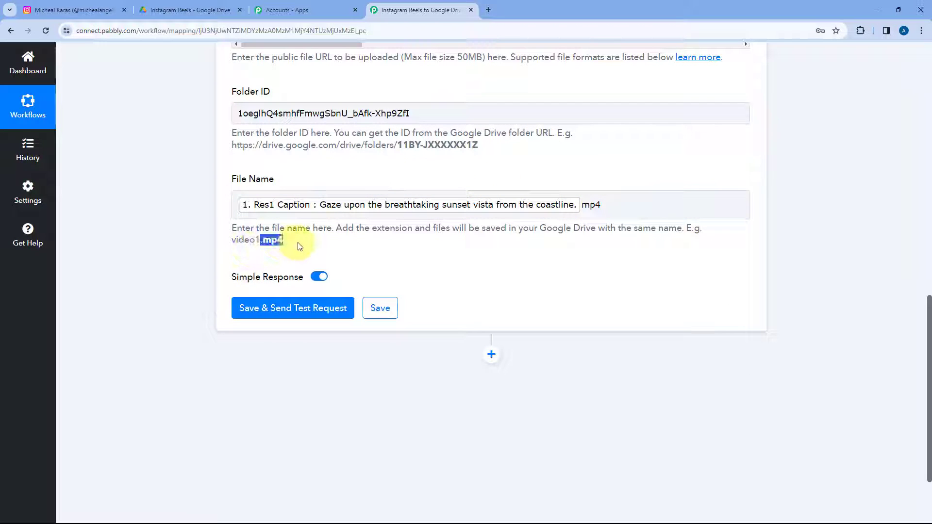
{"action": "left_click", "coordinate": [315, 241]}
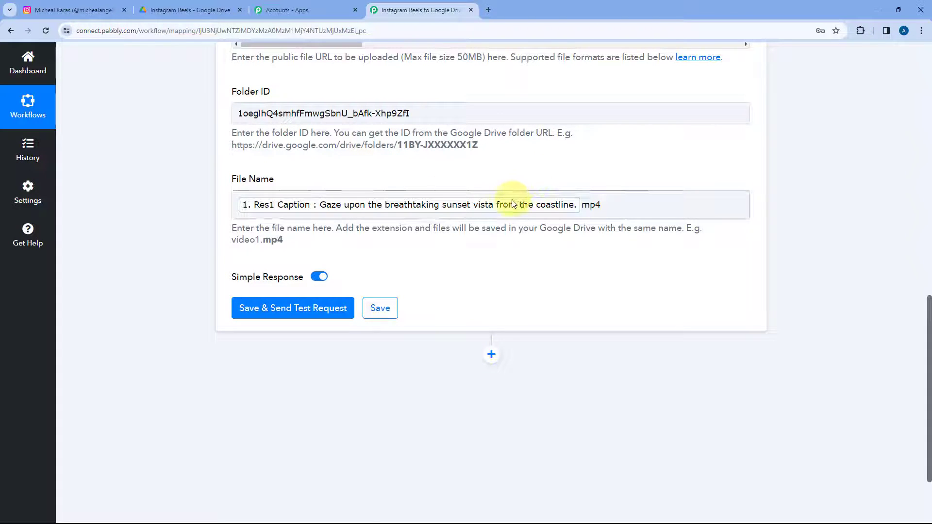
Replace the caption in File Name with Res1 Timestamp from the Instagram trigger and add a dot so the name ends in .mp4
{"action": "left_click", "coordinate": [484, 212]}
{"action": "key", "text": "BackSpace"}
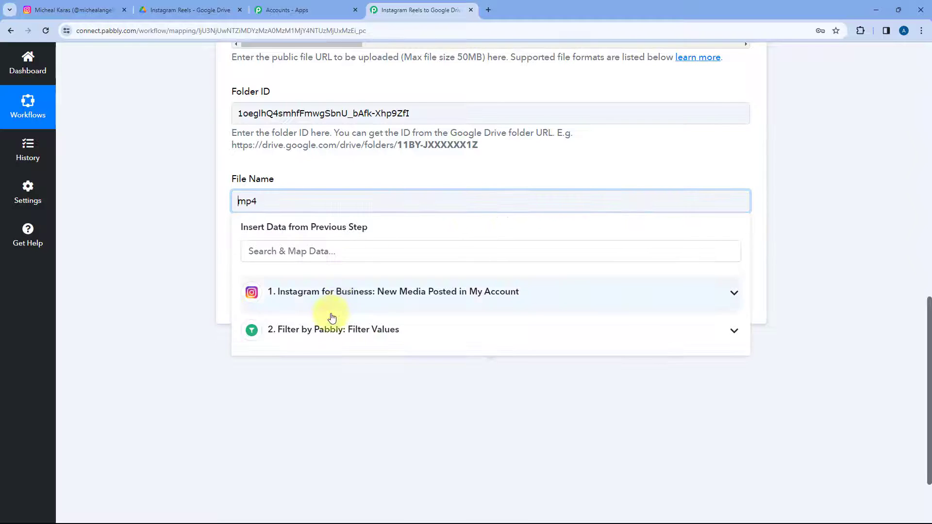
{"action": "left_click", "coordinate": [344, 292]}
{"action": "scroll", "coordinate": [343, 360], "scroll_direction": "down", "scroll_amount": 5}
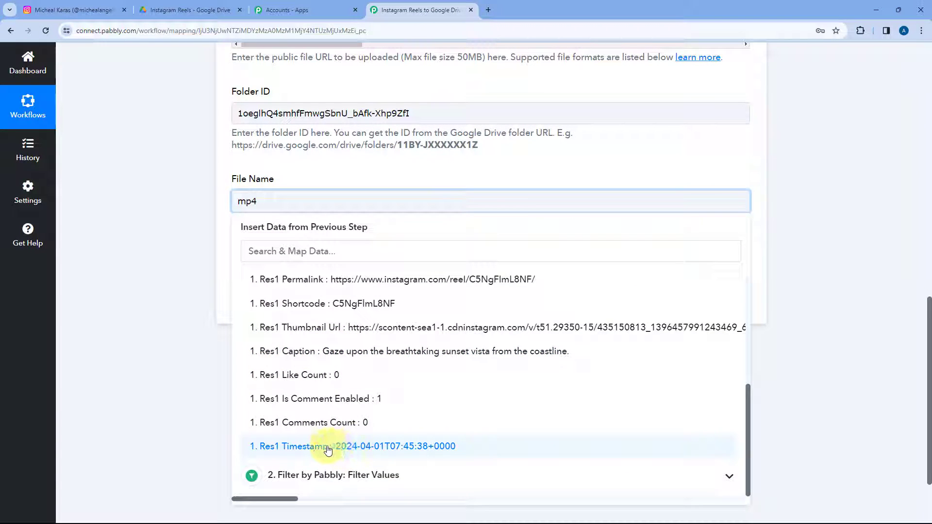
{"action": "left_click", "coordinate": [327, 447]}
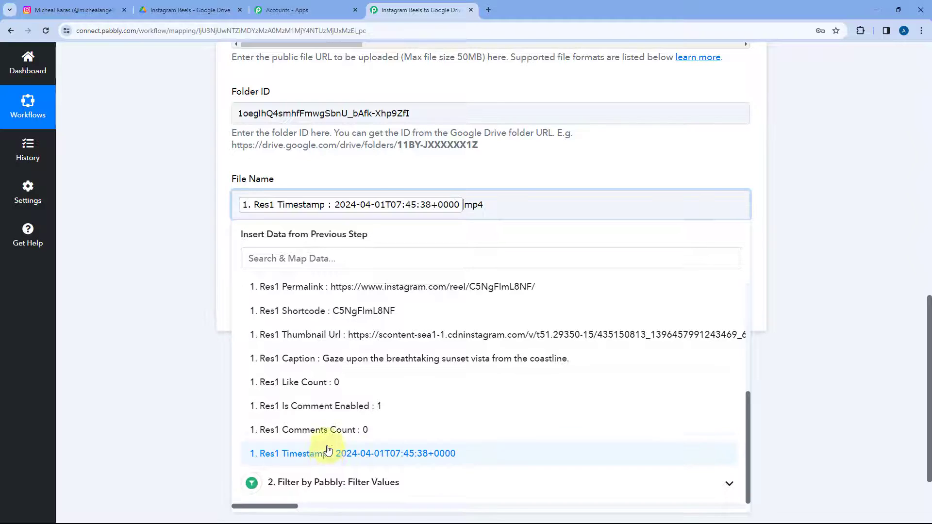
{"action": "type", "text": "."}
{"action": "left_click", "coordinate": [452, 156]}
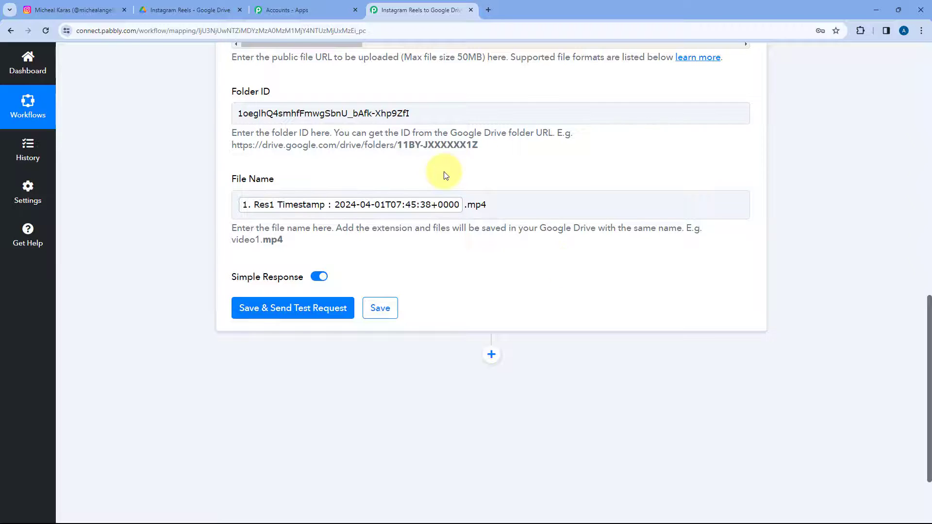
Check the Instagram Reels folder in Google Drive, then save the Pabbly Connect upload step with a test request and inspect the response's result status
{"action": "left_click", "coordinate": [201, 6]}
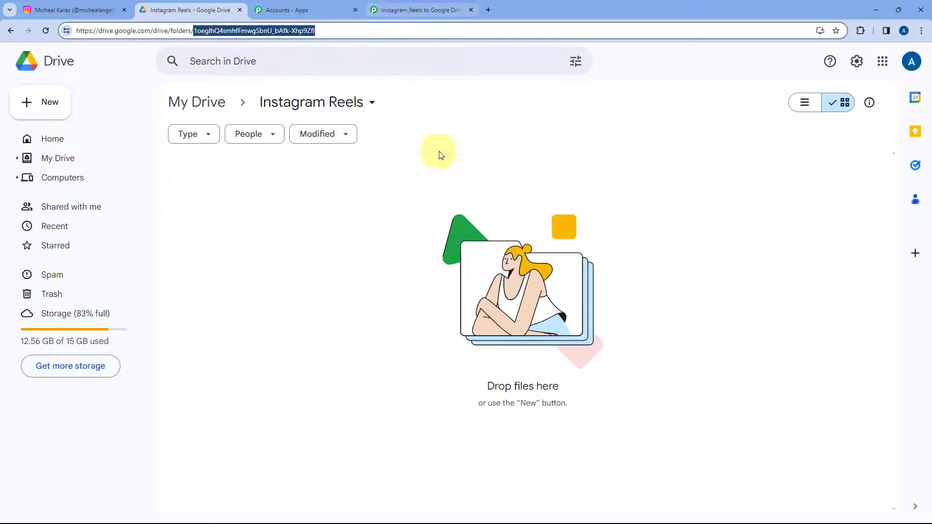
{"action": "left_click", "coordinate": [422, 10]}
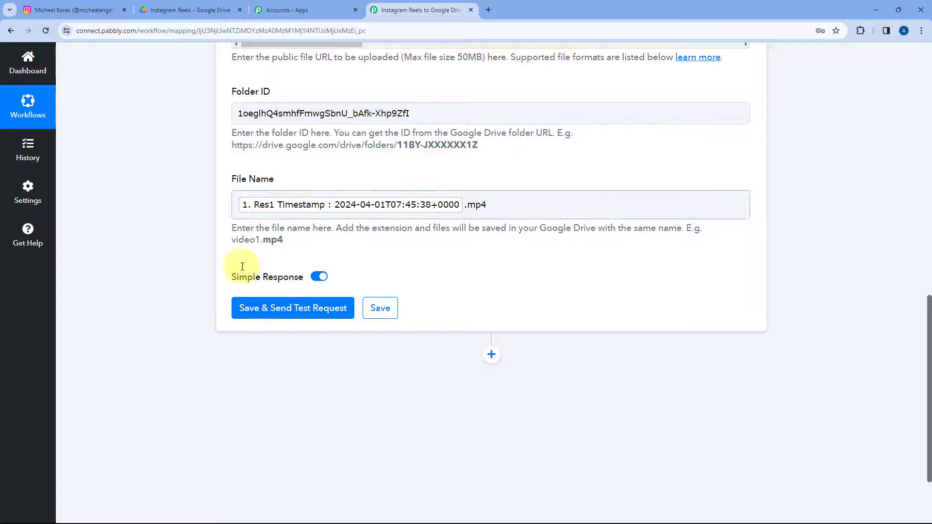
{"action": "left_click", "coordinate": [293, 311]}
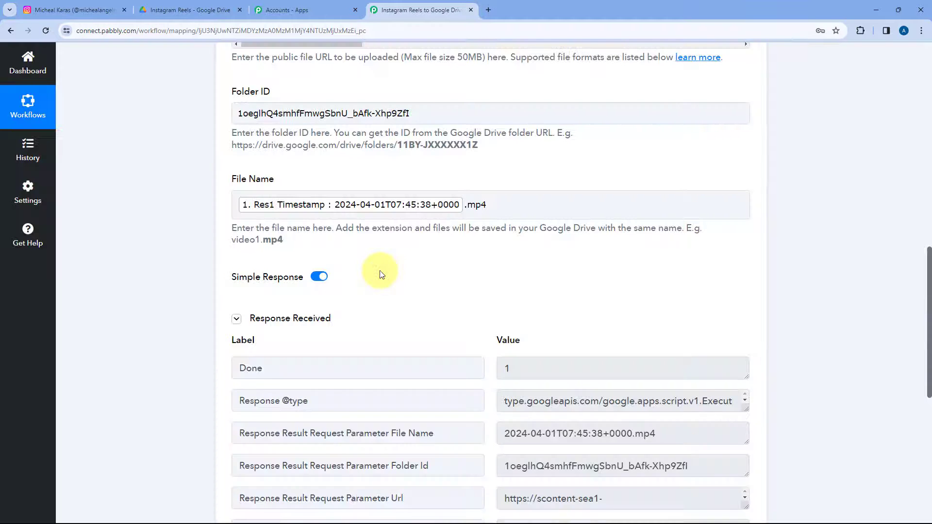
{"action": "scroll", "coordinate": [397, 270], "scroll_direction": "down", "scroll_amount": 4}
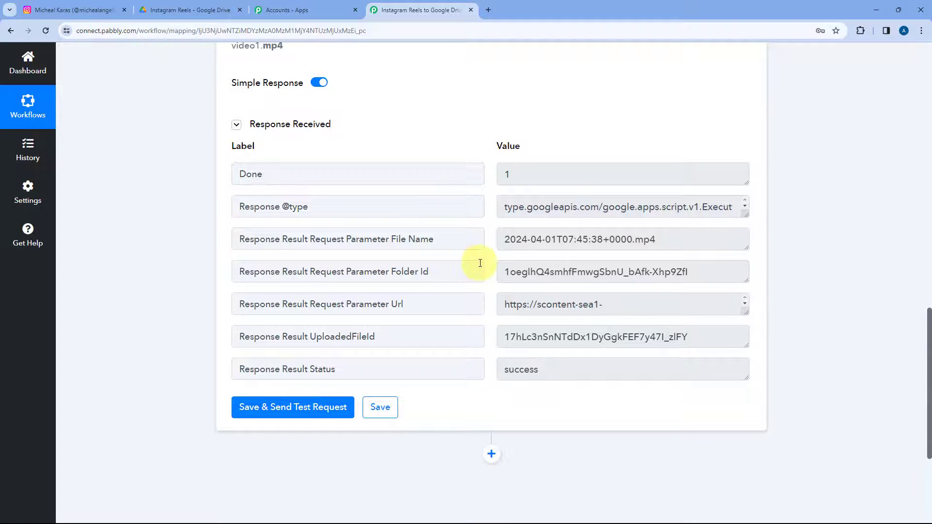
{"action": "double_click", "coordinate": [557, 374]}
{"action": "left_click", "coordinate": [476, 302]}
Collapse the Google Drive upload step and bring the whole workflow overview into view
{"action": "scroll", "coordinate": [483, 275], "scroll_direction": "up", "scroll_amount": 5}
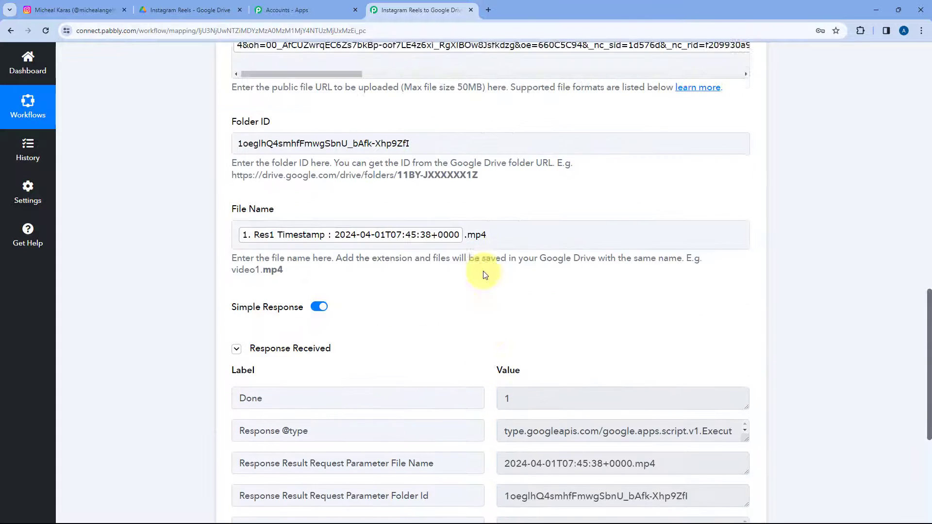
{"action": "scroll", "coordinate": [482, 275], "scroll_direction": "up", "scroll_amount": 6}
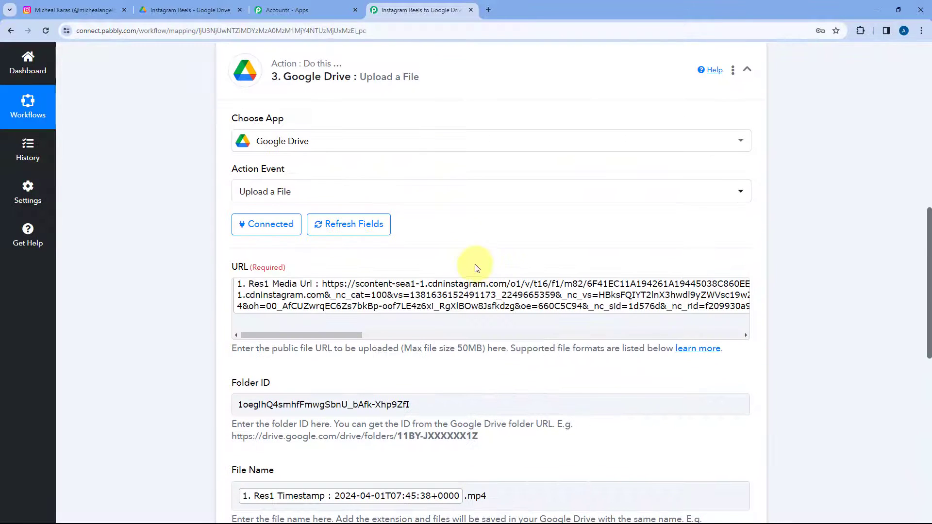
{"action": "left_click", "coordinate": [67, 8]}
{"action": "left_click", "coordinate": [407, 10]}
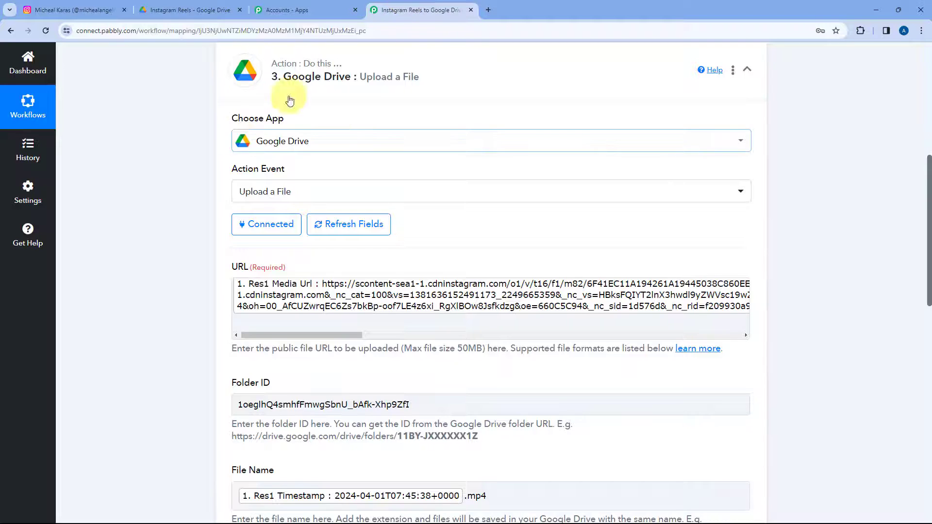
{"action": "scroll", "coordinate": [489, 104], "scroll_direction": "up", "scroll_amount": 2}
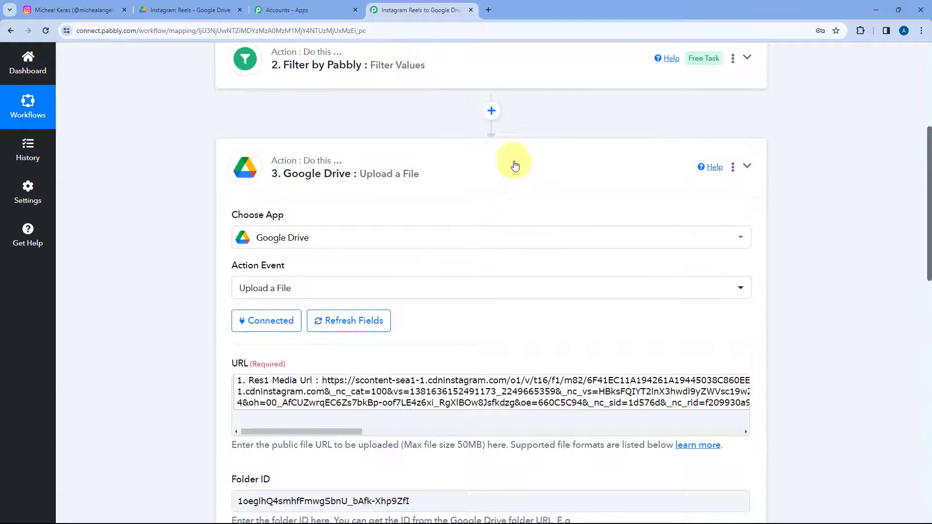
{"action": "left_click", "coordinate": [514, 166]}
{"action": "scroll", "coordinate": [533, 208], "scroll_direction": "up", "scroll_amount": 5}
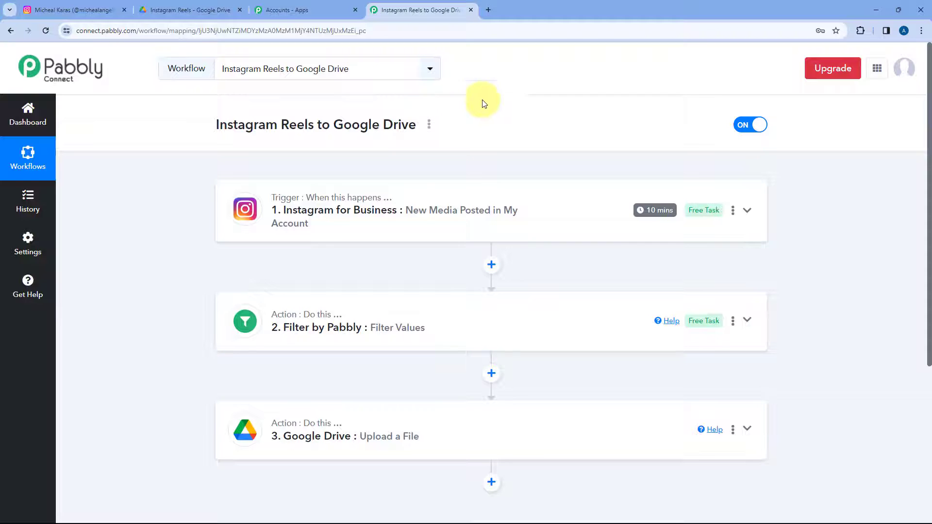
Open the uploaded video in the Instagram Reels folder in Google Drive, pause it, and compare it with the latest reel on Instagram
{"action": "left_click", "coordinate": [192, 10]}
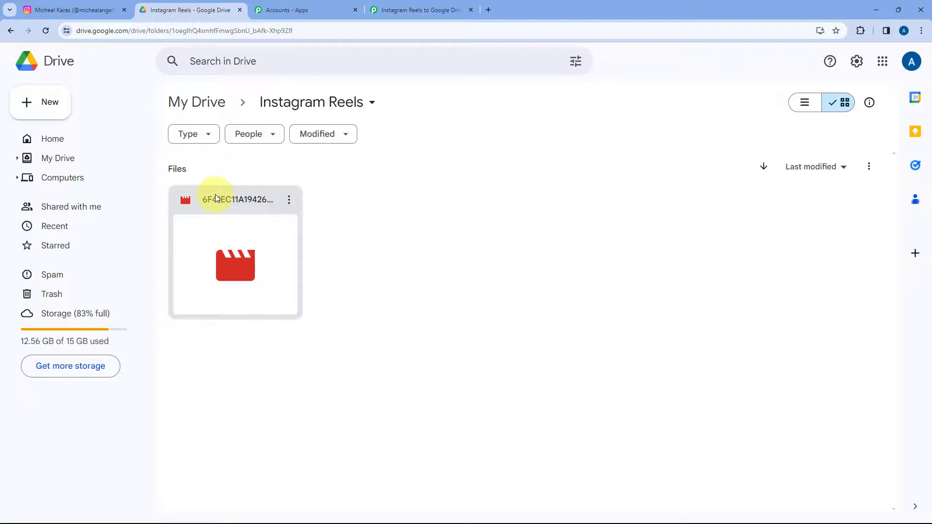
{"action": "double_click", "coordinate": [232, 203]}
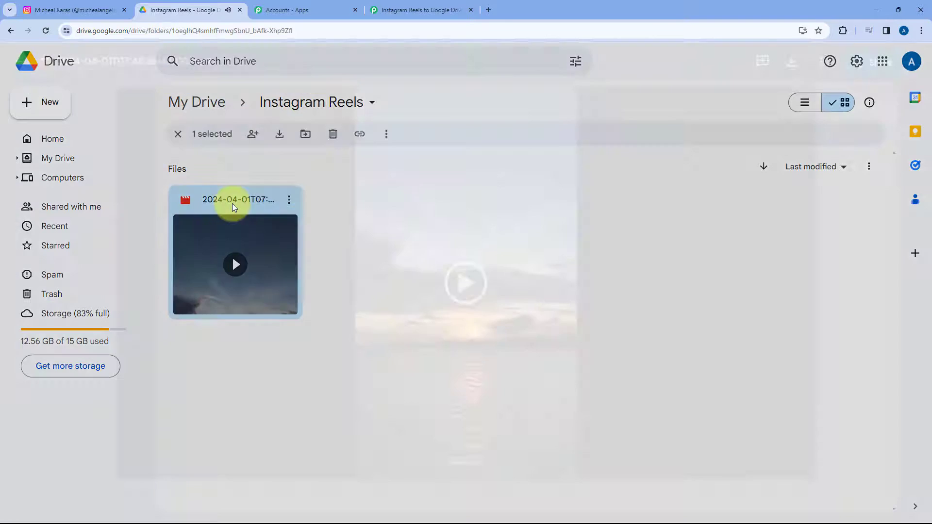
{"action": "left_click", "coordinate": [282, 204]}
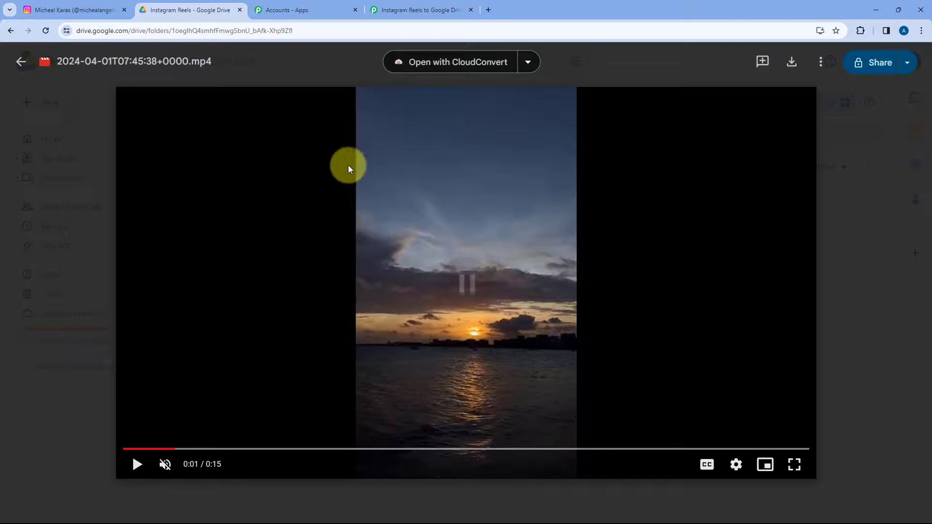
{"action": "left_click", "coordinate": [67, 5]}
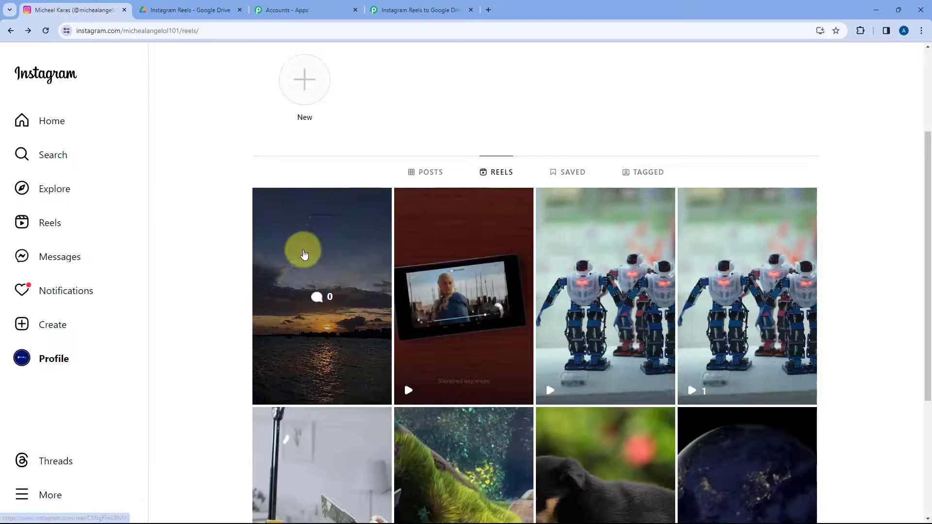
{"action": "left_click", "coordinate": [206, 8]}
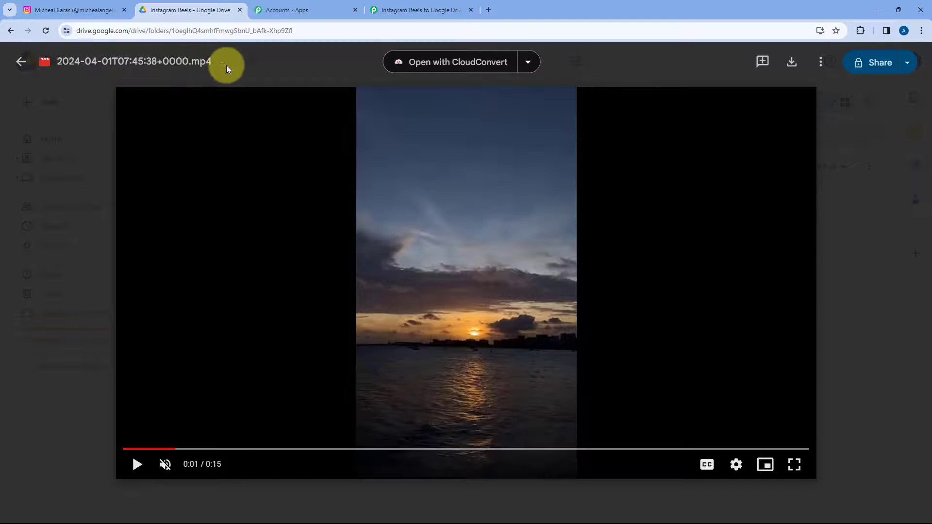
Switch to Pabbly Connect, expand the Google Drive upload step to review its settings, and collapse it again
{"action": "left_click", "coordinate": [398, 11]}
{"action": "scroll", "coordinate": [417, 269], "scroll_direction": "down", "scroll_amount": 3}
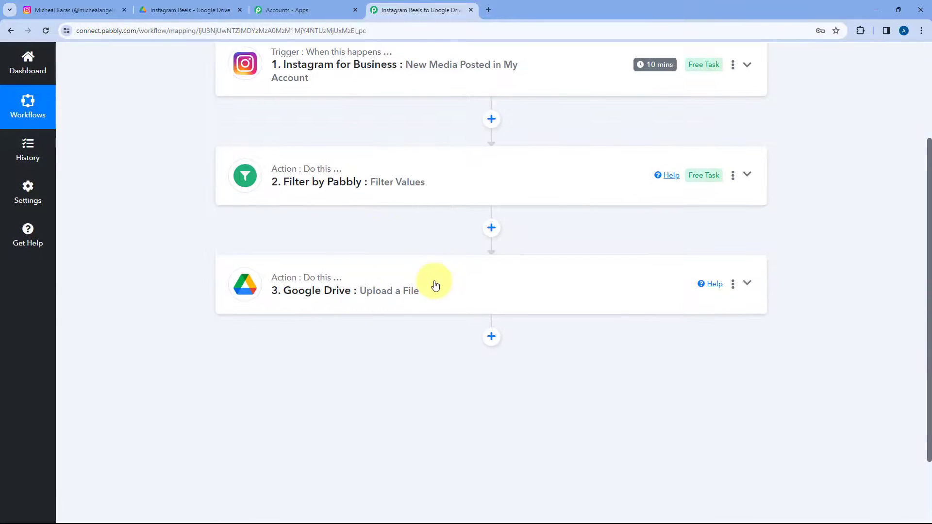
{"action": "left_click", "coordinate": [324, 280]}
{"action": "scroll", "coordinate": [184, 299], "scroll_direction": "down", "scroll_amount": 10}
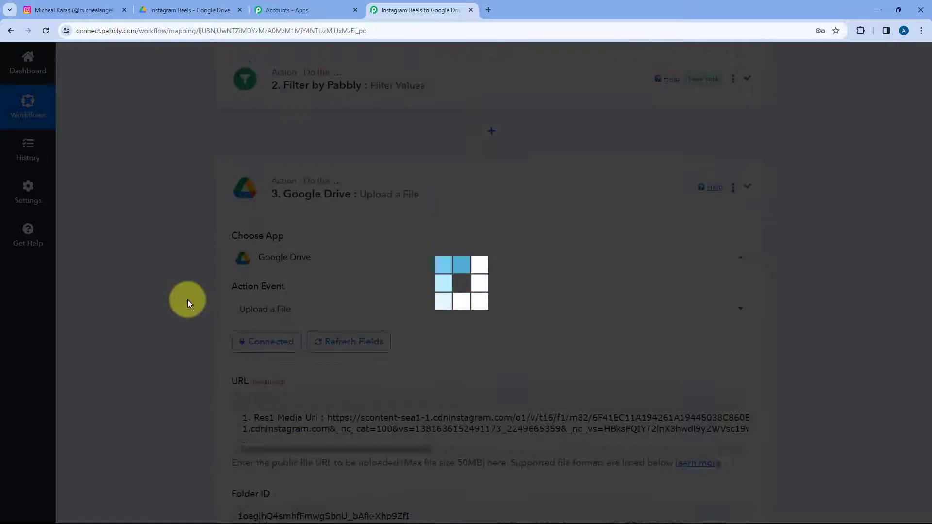
{"action": "scroll", "coordinate": [435, 264], "scroll_direction": "up", "scroll_amount": 9}
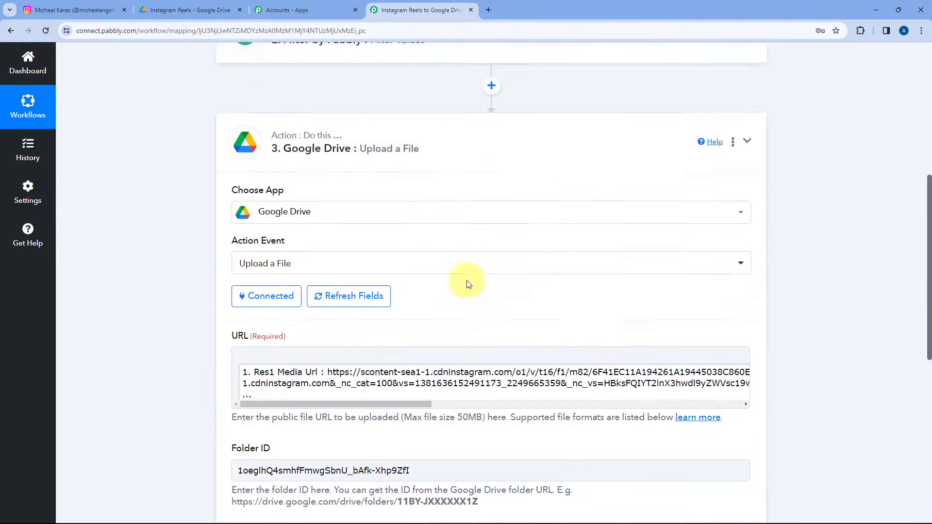
{"action": "left_click", "coordinate": [522, 229]}
{"action": "scroll", "coordinate": [549, 188], "scroll_direction": "up", "scroll_amount": 4}
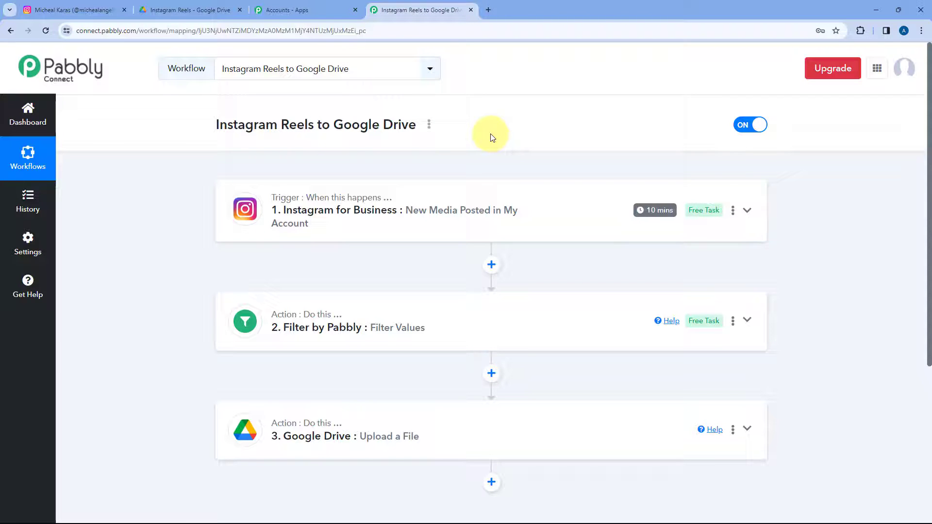
Close the video preview in Google Drive and show the account's posts on its Instagram profile
{"action": "left_click", "coordinate": [212, 12]}
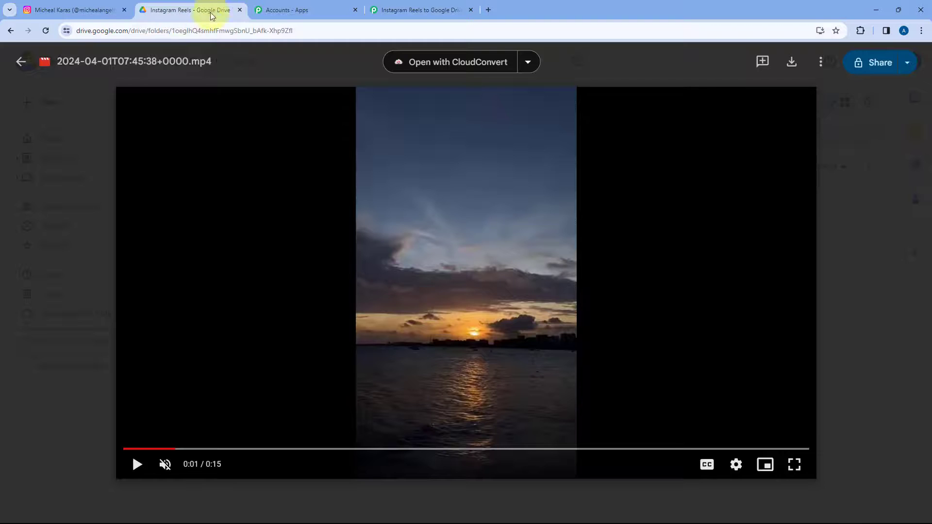
{"action": "left_click", "coordinate": [864, 180]}
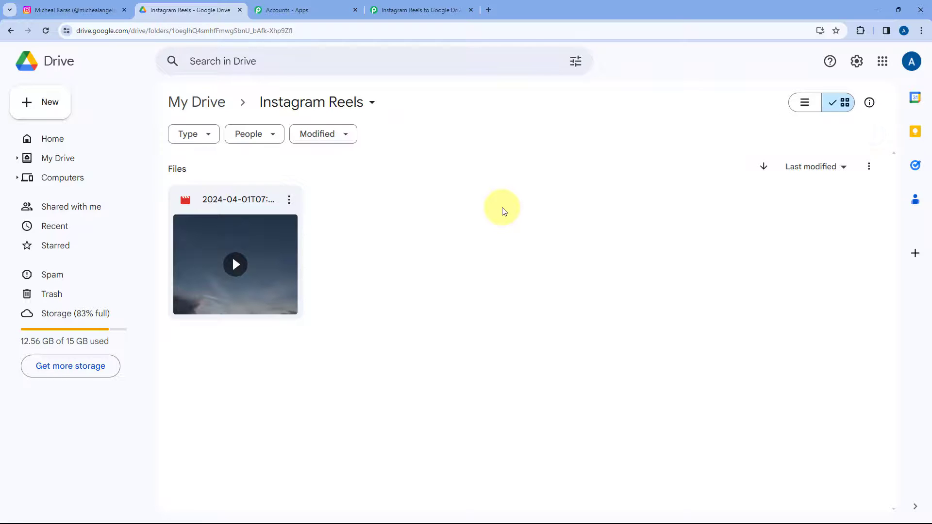
{"action": "left_click", "coordinate": [87, 7]}
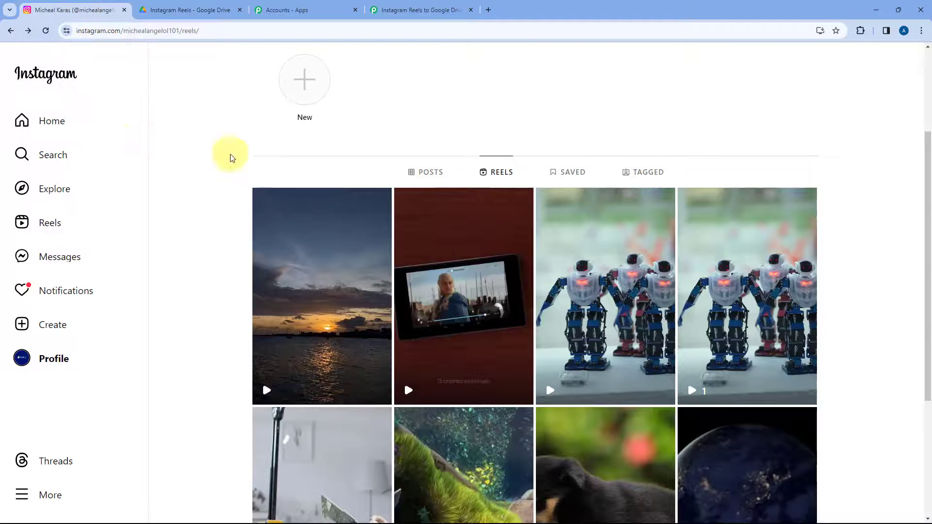
{"action": "scroll", "coordinate": [233, 172], "scroll_direction": "up", "scroll_amount": 1}
{"action": "left_click", "coordinate": [426, 269]}
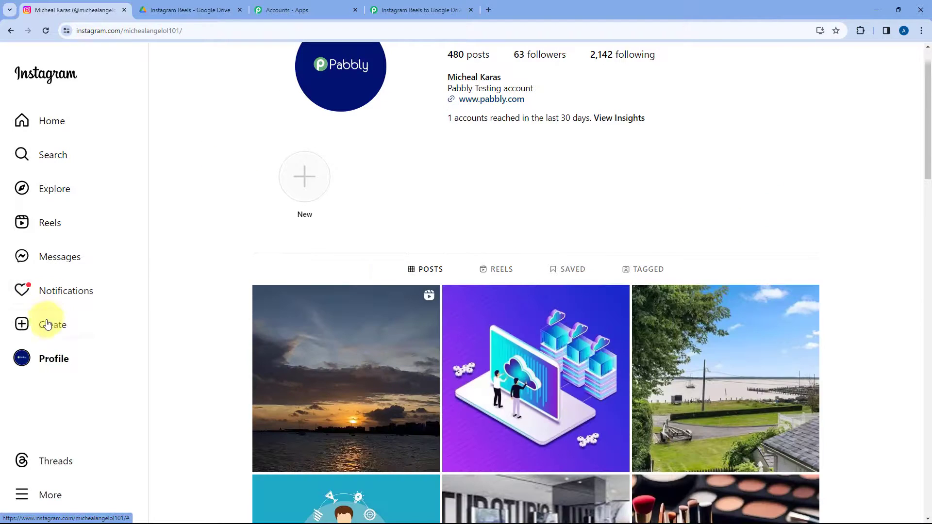
Start a new Instagram post and load the Birds video from the Downloads folder
{"action": "left_click", "coordinate": [47, 324]}
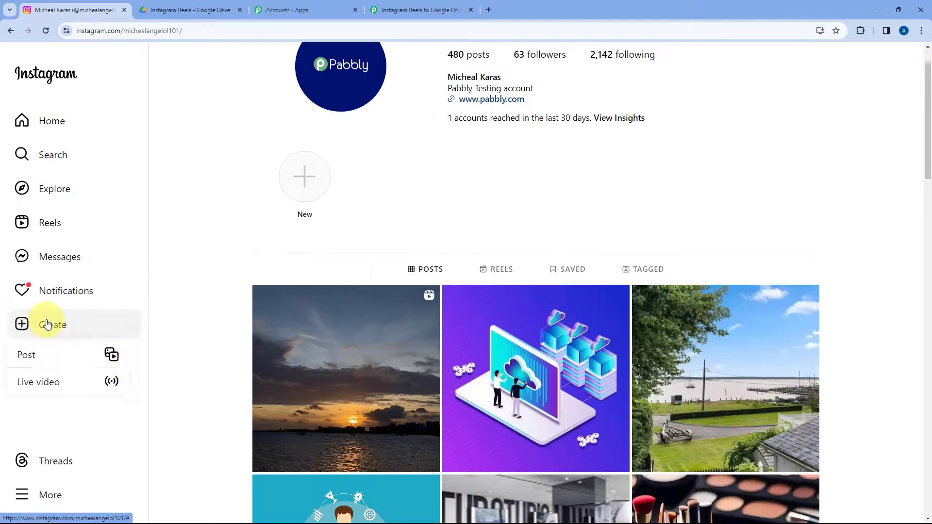
{"action": "left_click", "coordinate": [73, 358]}
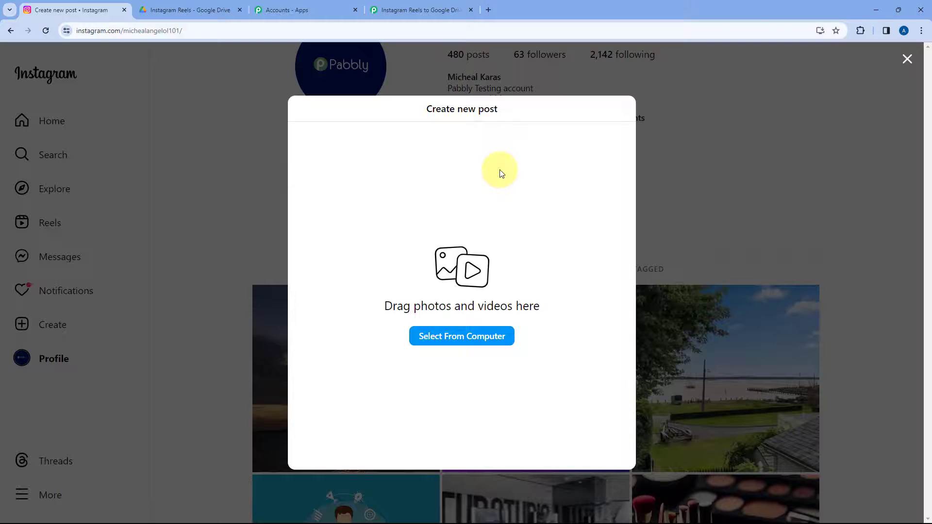
{"action": "left_click", "coordinate": [449, 338]}
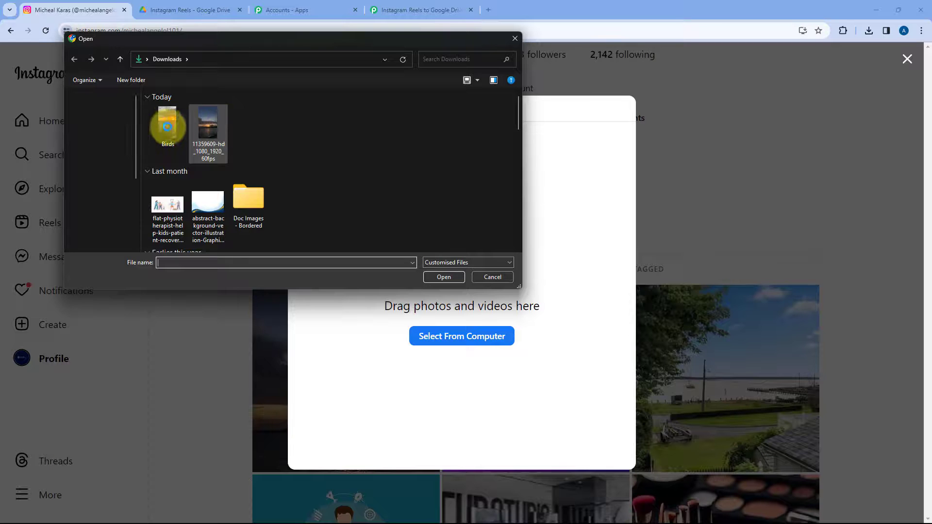
{"action": "left_click", "coordinate": [170, 131]}
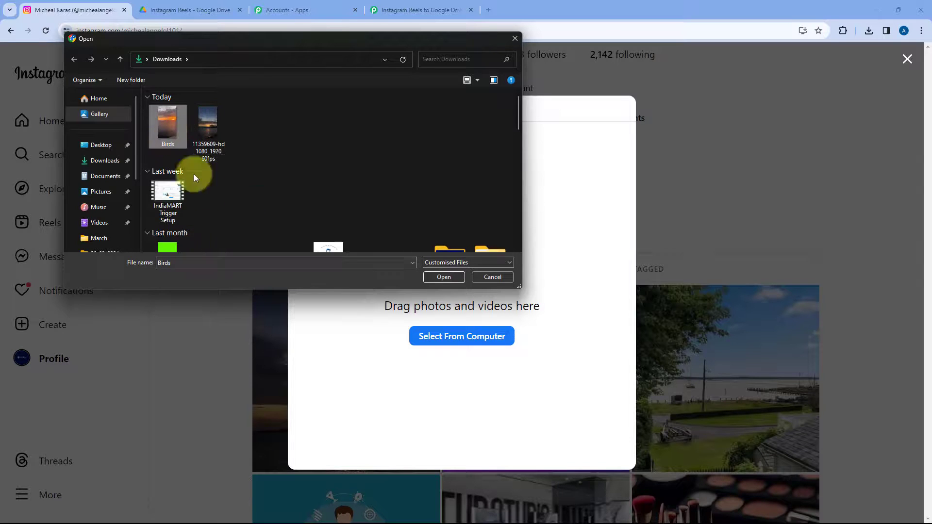
{"action": "left_click", "coordinate": [444, 277]}
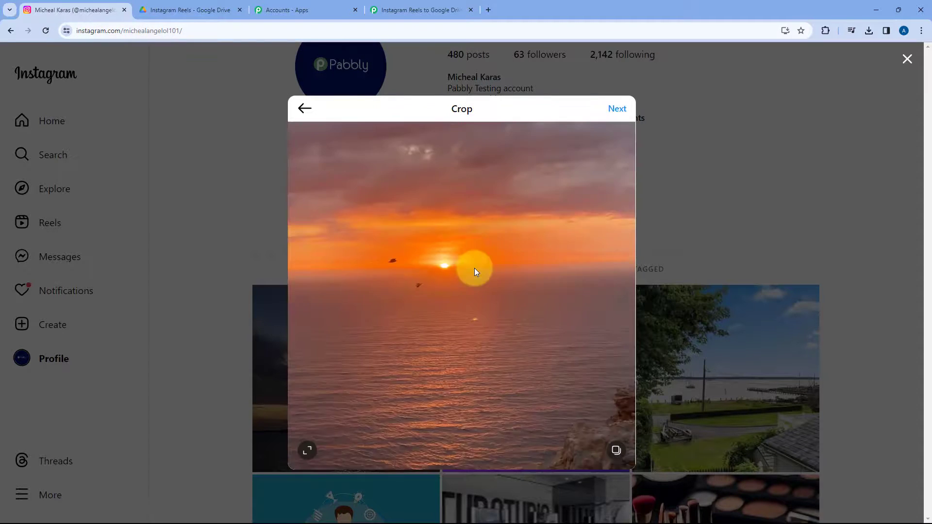
Set the video's crop to Original, keep the default edit settings, and share the reel with the caption "We are testing this automation."
{"action": "left_click", "coordinate": [306, 450]}
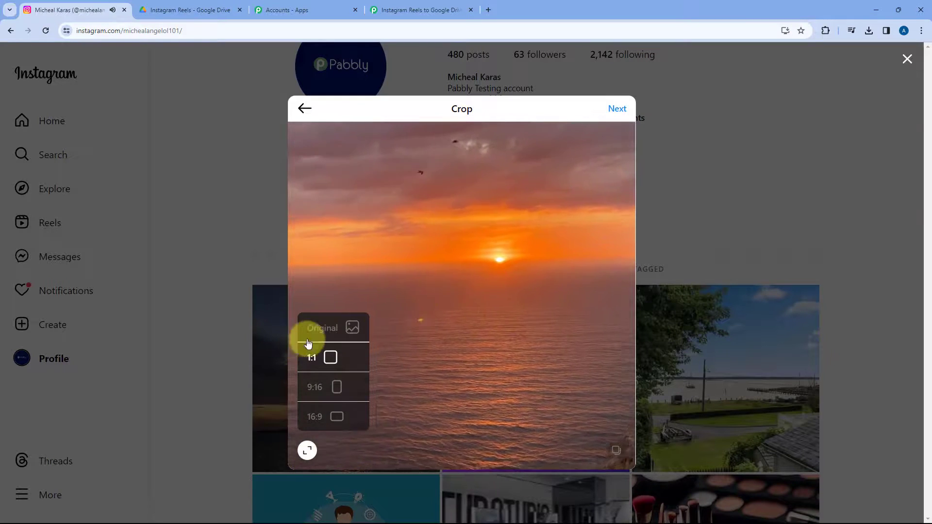
{"action": "left_click", "coordinate": [308, 340]}
{"action": "left_click", "coordinate": [617, 108]}
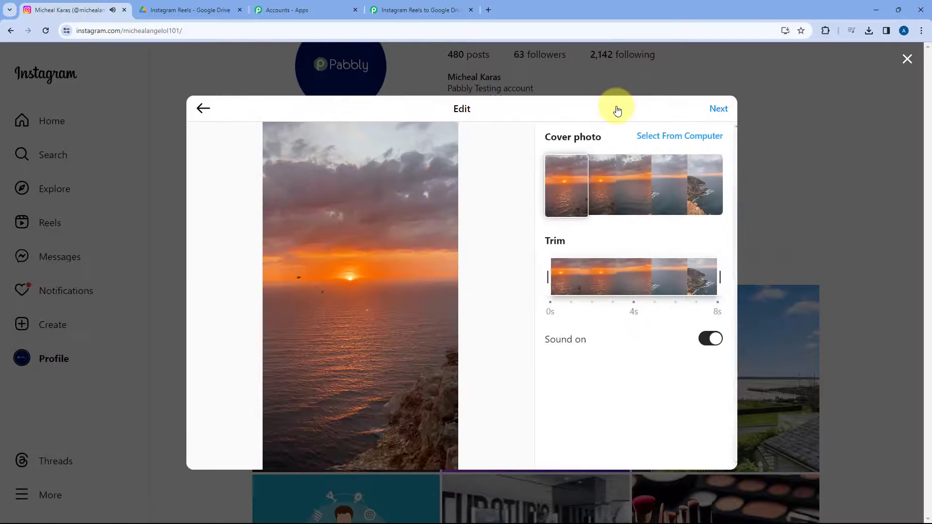
{"action": "left_click", "coordinate": [718, 110]}
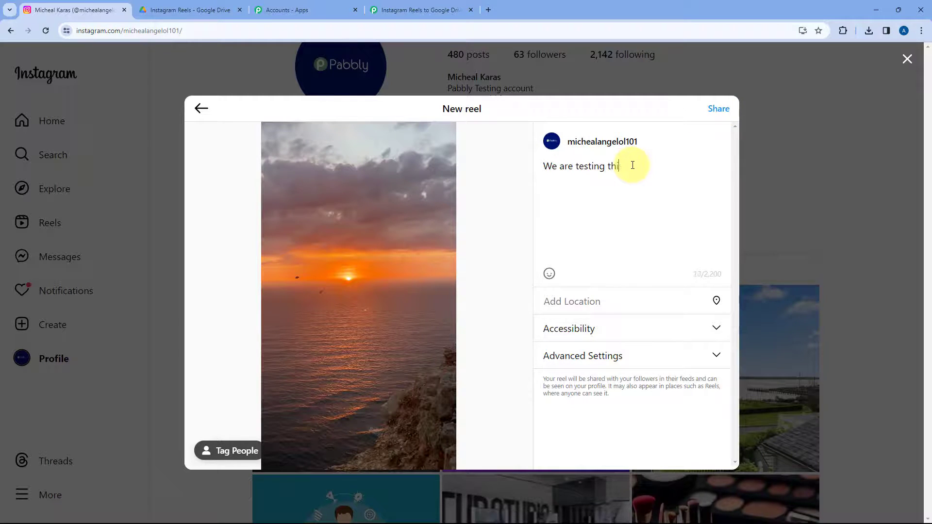
{"action": "left_click", "coordinate": [719, 110]}
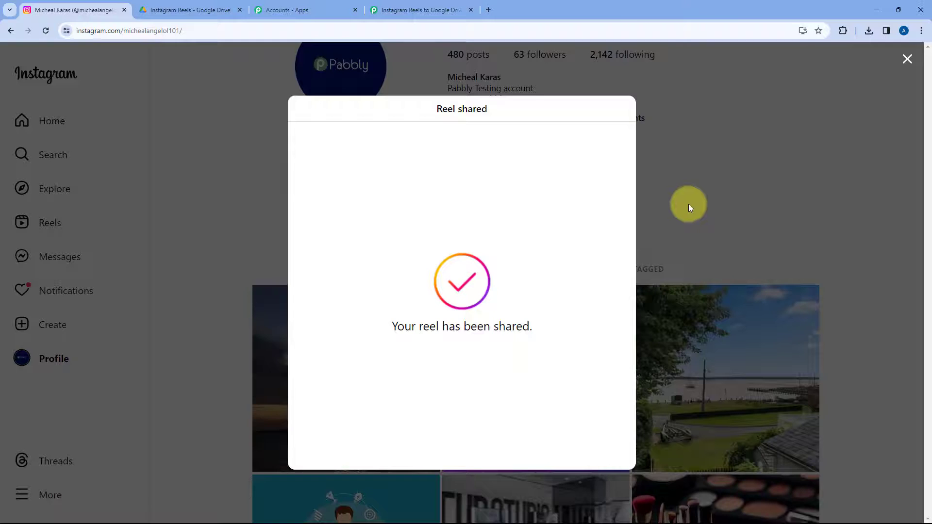
Close the sharing dialog, show the profile's Reels, and reload the page to look for the new reel
{"action": "left_click", "coordinate": [688, 206]}
{"action": "left_click", "coordinate": [490, 268]}
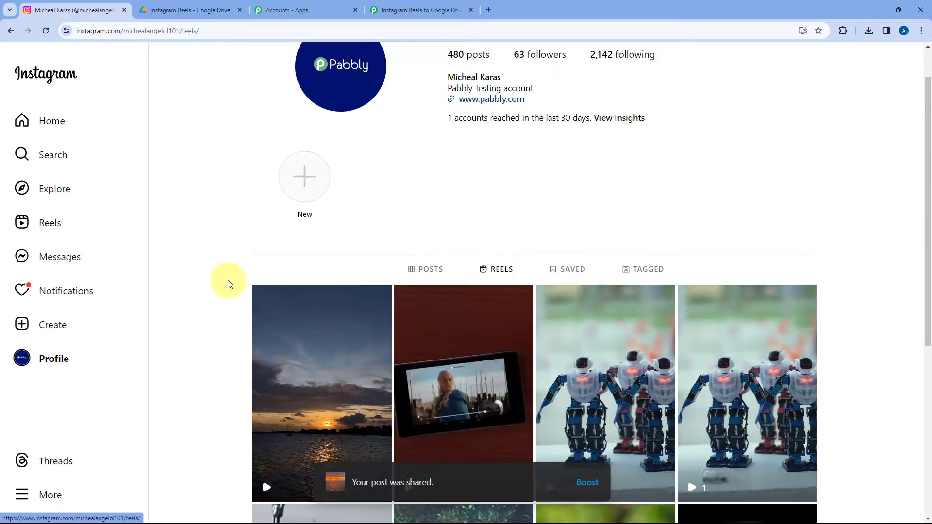
{"action": "left_click", "coordinate": [45, 33]}
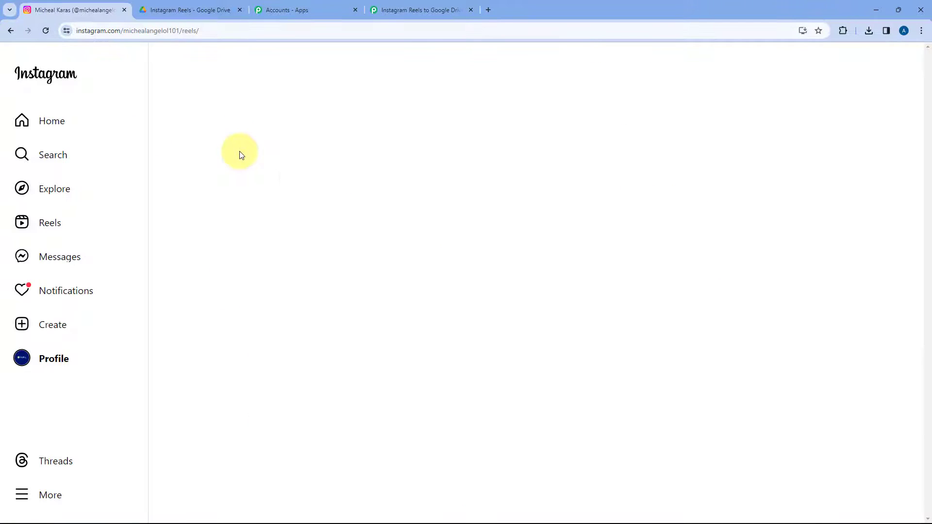
{"action": "scroll", "coordinate": [308, 308], "scroll_direction": "down", "scroll_amount": 2}
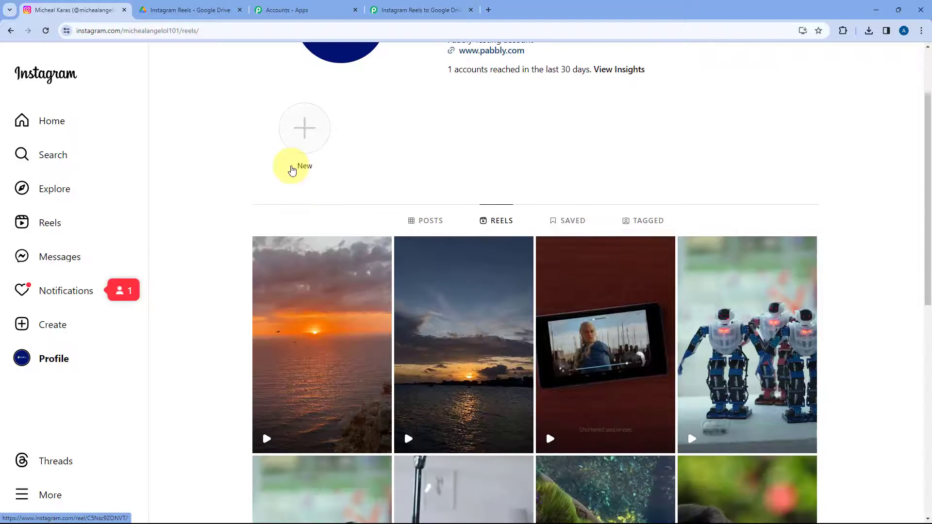
{"action": "scroll", "coordinate": [251, 196], "scroll_direction": "up", "scroll_amount": 2}
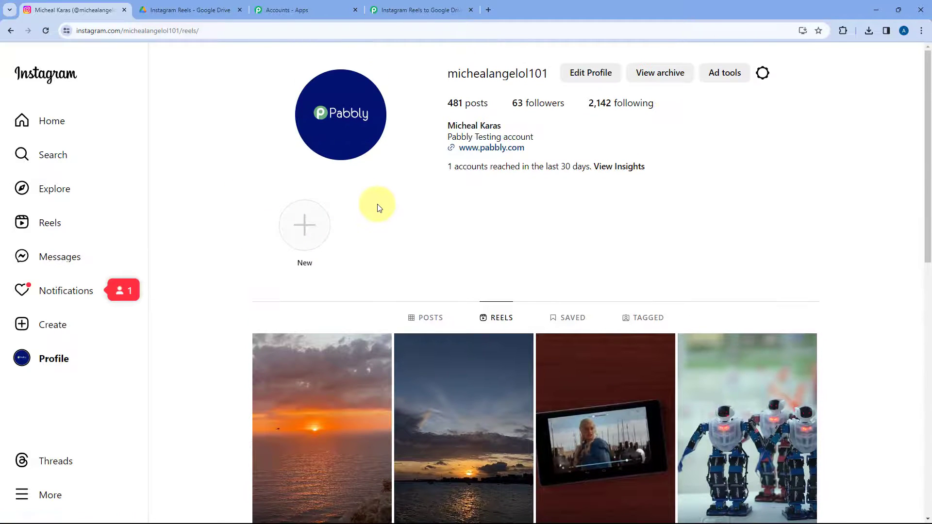
Check the Instagram Reels folder in Google Drive for the new upload and review the trigger's polling interval in the Pabbly Connect workflow
{"action": "left_click", "coordinate": [411, 10]}
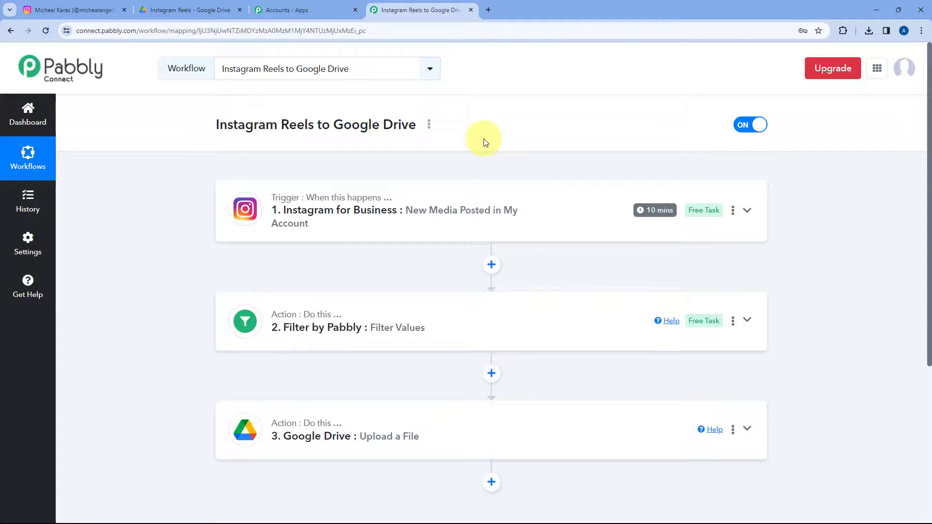
{"action": "left_click", "coordinate": [198, 5]}
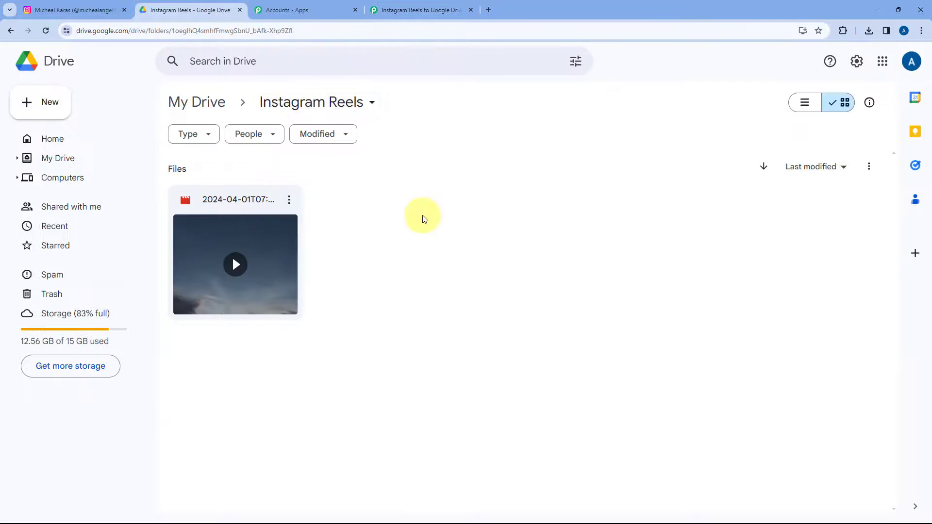
{"action": "left_click", "coordinate": [433, 9]}
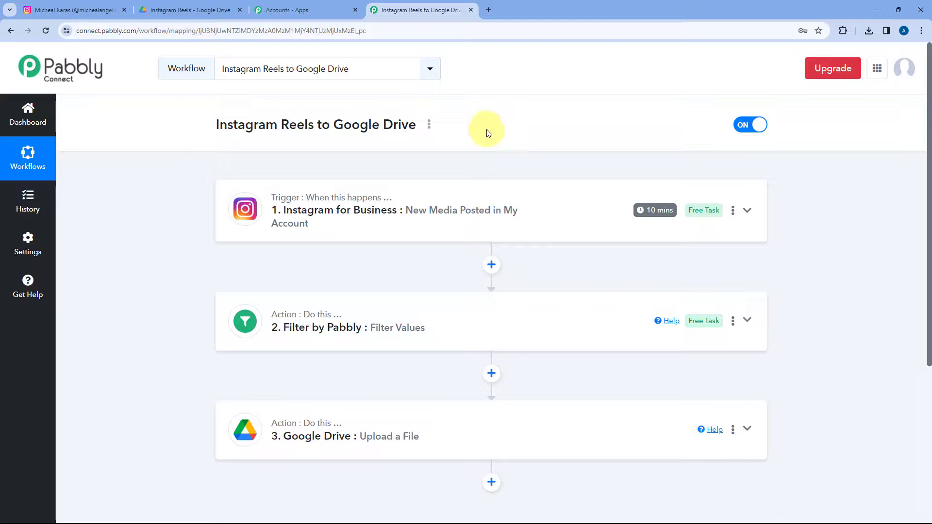
{"action": "mouse_move", "coordinate": [647, 213]}
Switch to the Instagram Reels folder in Google Drive, open the newest uploaded video, and pause it
{"action": "left_click", "coordinate": [197, 6]}
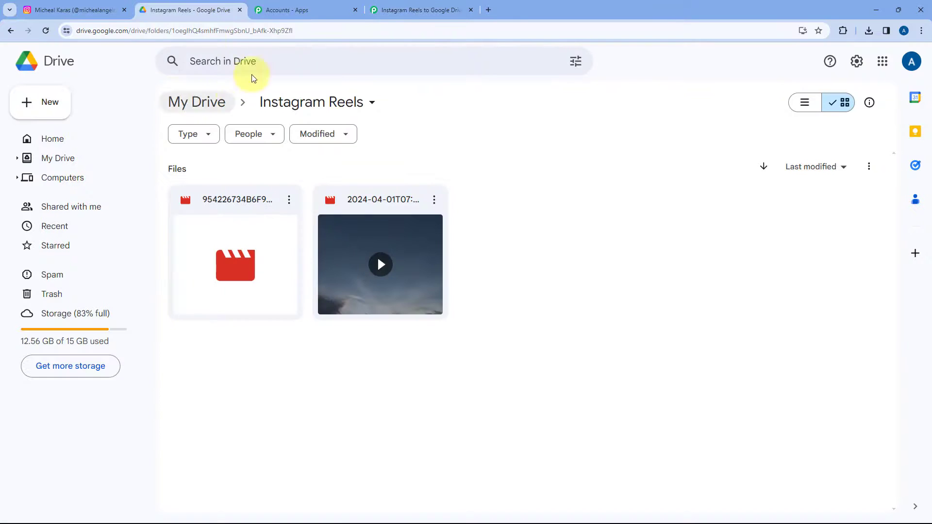
{"action": "double_click", "coordinate": [252, 200]}
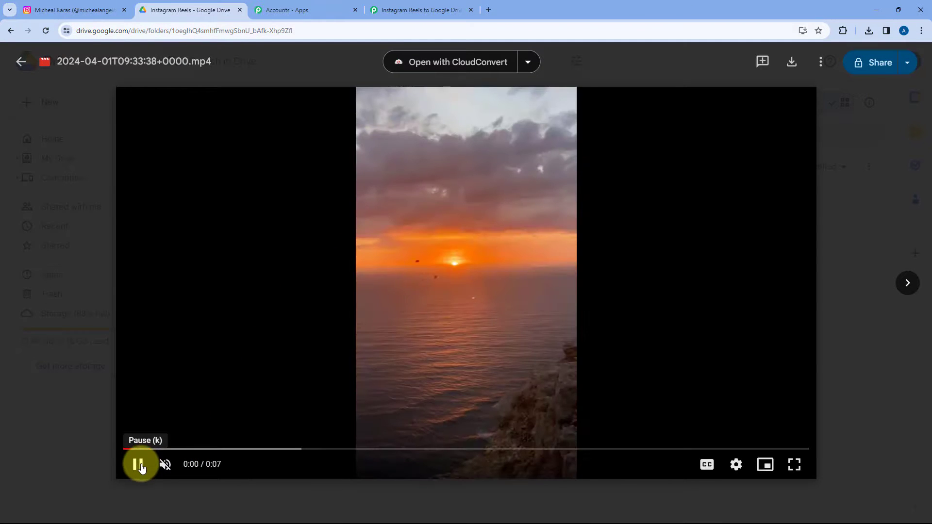
{"action": "left_click", "coordinate": [138, 464]}
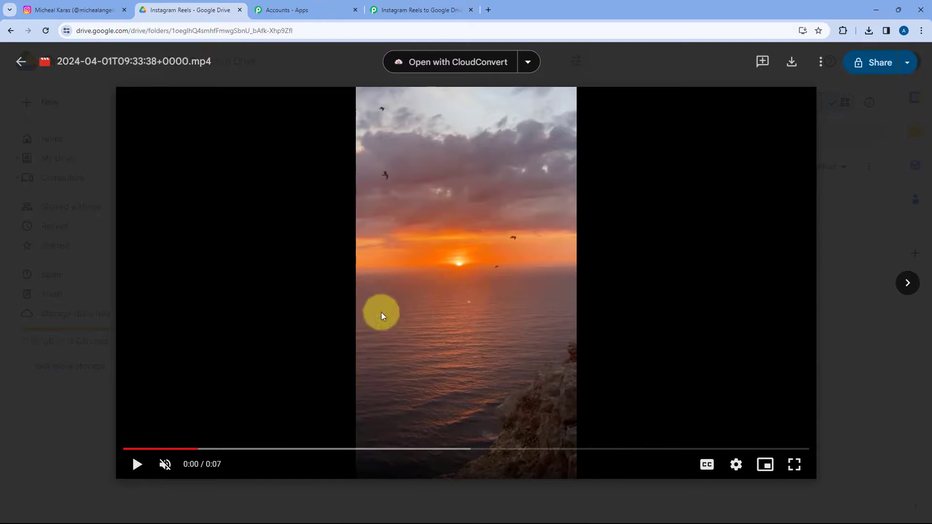
Switch to Instagram, open the newest reel to compare it with the uploaded video, and close it again
{"action": "left_click", "coordinate": [104, 9]}
{"action": "scroll", "coordinate": [351, 243], "scroll_direction": "down", "scroll_amount": 3}
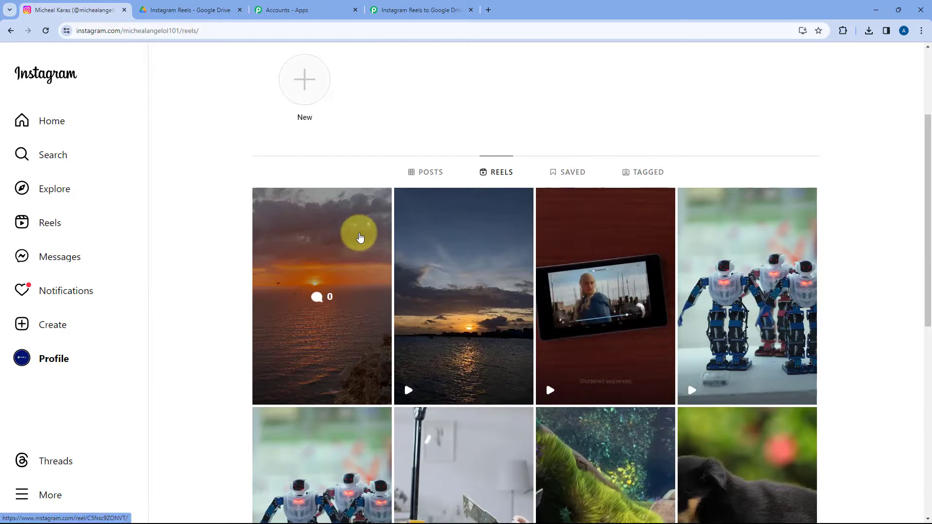
{"action": "left_click", "coordinate": [351, 243]}
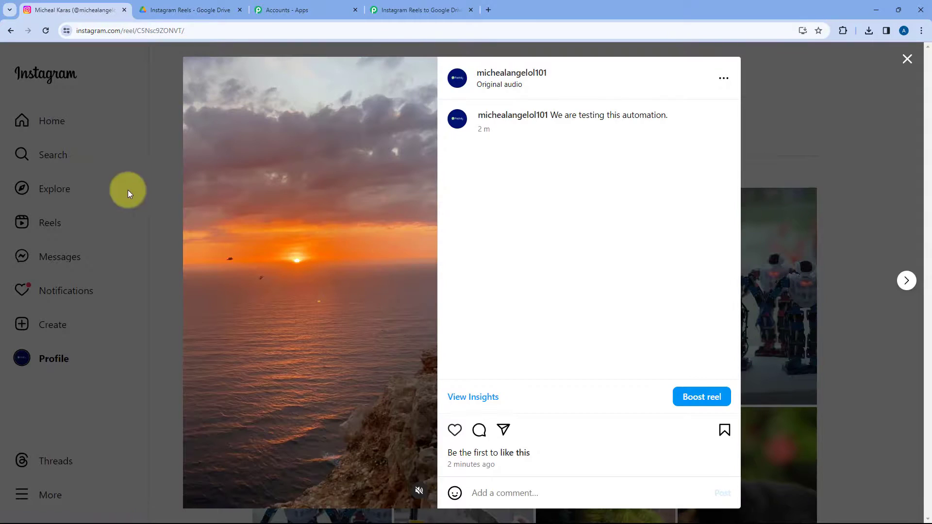
{"action": "left_click", "coordinate": [153, 177]}
Switch to Pabbly Connect and review the complete Instagram Reels to Google Drive workflow from trigger to upload action
{"action": "left_click", "coordinate": [393, 6]}
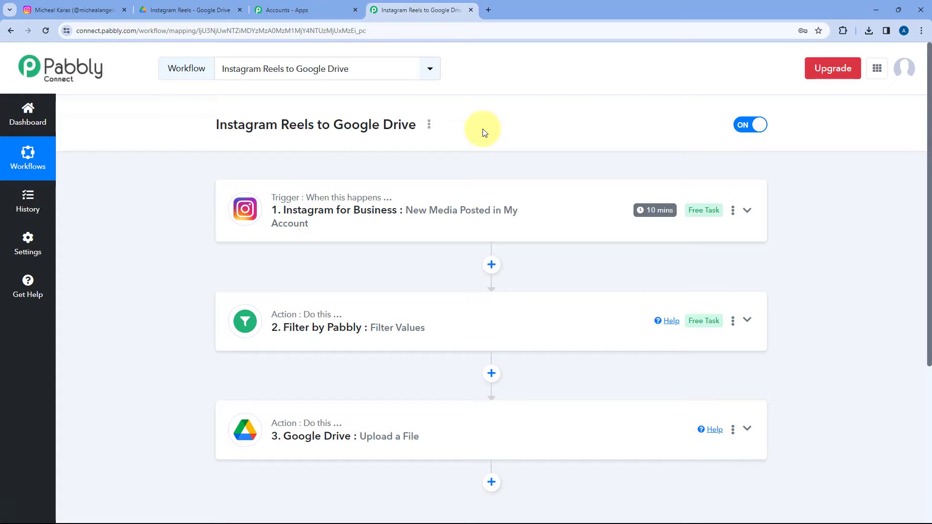
{"action": "scroll", "coordinate": [483, 132], "scroll_direction": "down", "scroll_amount": 1}
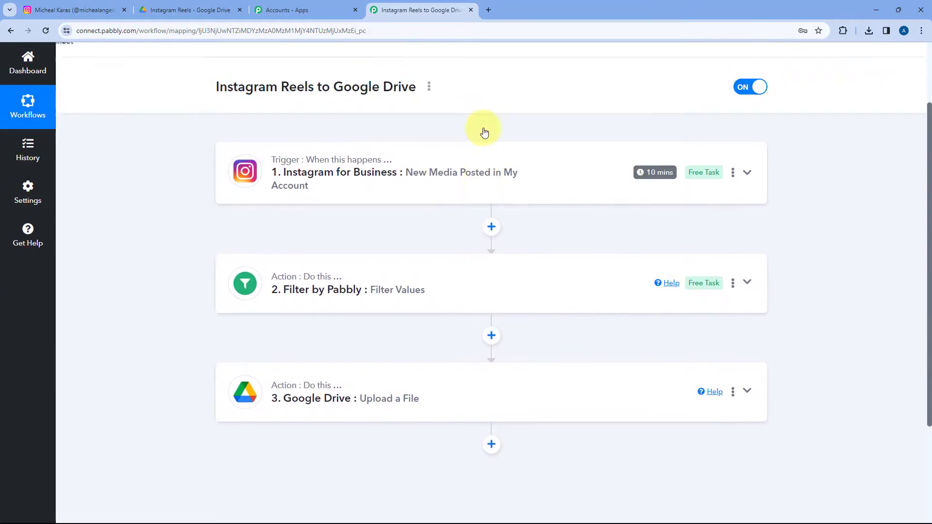
{"action": "scroll", "coordinate": [483, 117], "scroll_direction": "up", "scroll_amount": 1}
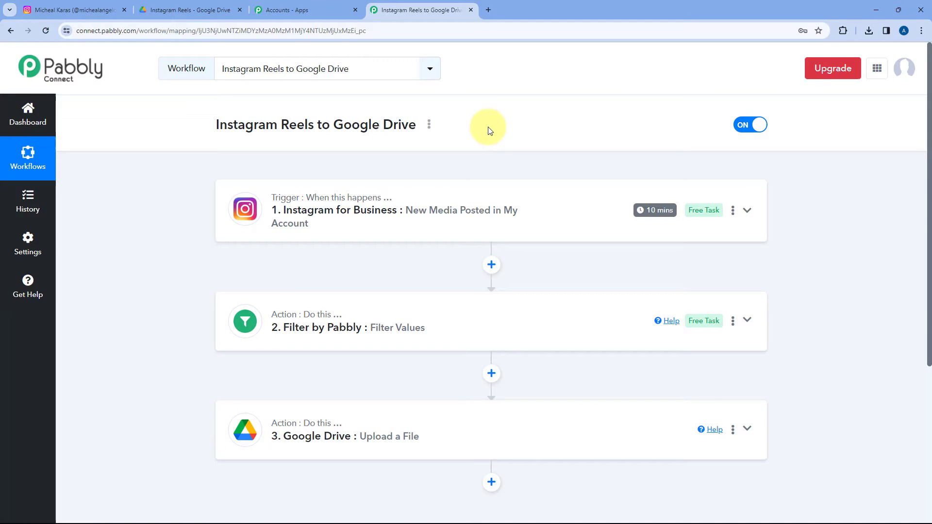